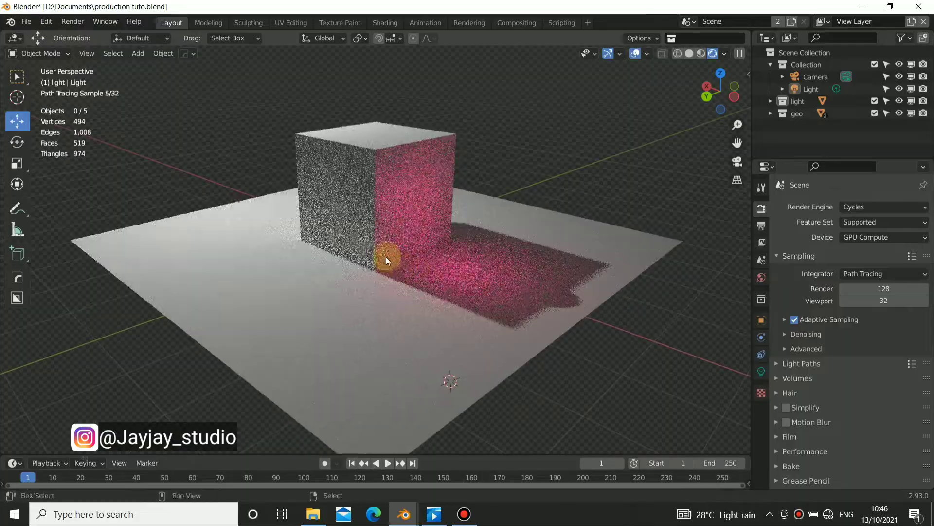
# Switch to the Blender window that has the pacman vfx shot 21 file open.
pyautogui.moveTo(302, 235); pyautogui.dragTo(372, 456, button='middle')
pyautogui.scroll(-5, 413, 196)
pyautogui.moveTo(404, 514)
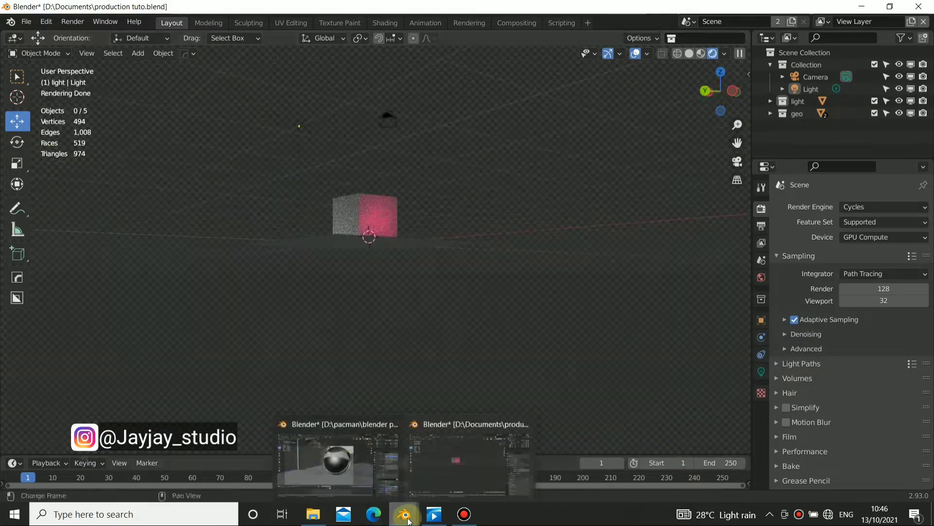
pyautogui.click(324, 463)
pyautogui.moveTo(394, 382); pyautogui.dragTo(390, 292, button='middle')
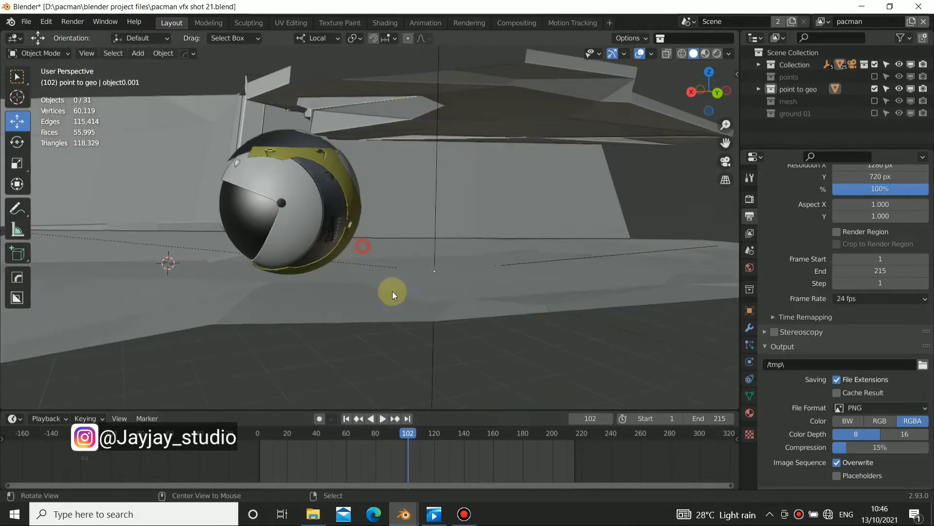
# Scrub through the finished pacman 2.0 shot 21 video in Movies & TV and minimise the player.
pyautogui.click(435, 513)
pyautogui.moveTo(404, 307); pyautogui.dragTo(428, 294)
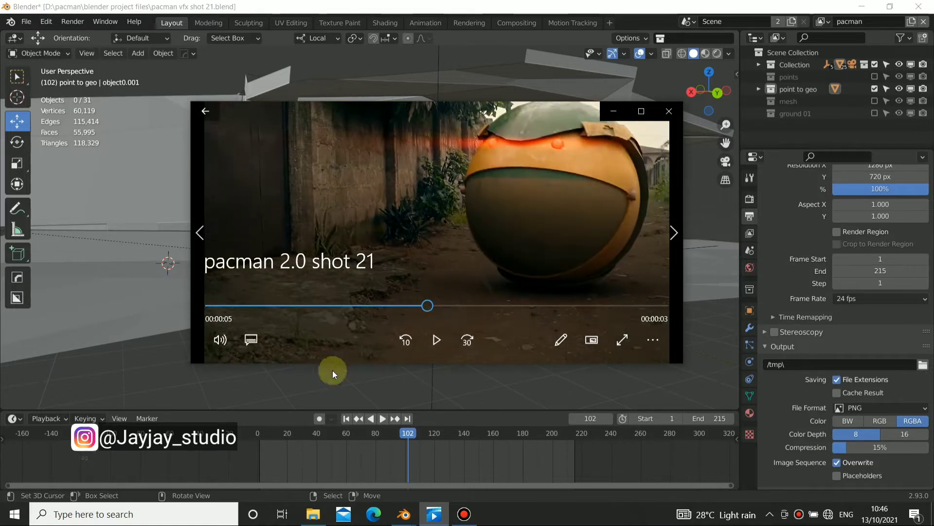
pyautogui.click(615, 116)
# View the pacman model through the scene camera and switch the viewport shading to Rendered.
pyautogui.moveTo(366, 220); pyautogui.dragTo(420, 224, button='middle')
pyautogui.moveTo(534, 200); pyautogui.dragTo(442, 238, button='middle')
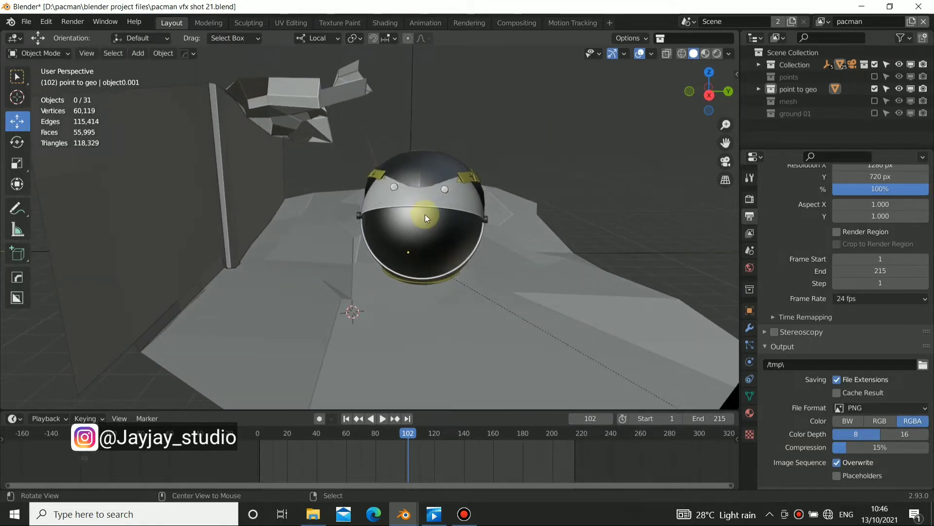
pyautogui.moveTo(437, 231); pyautogui.dragTo(462, 195, button='middle')
pyautogui.press('KP_0')
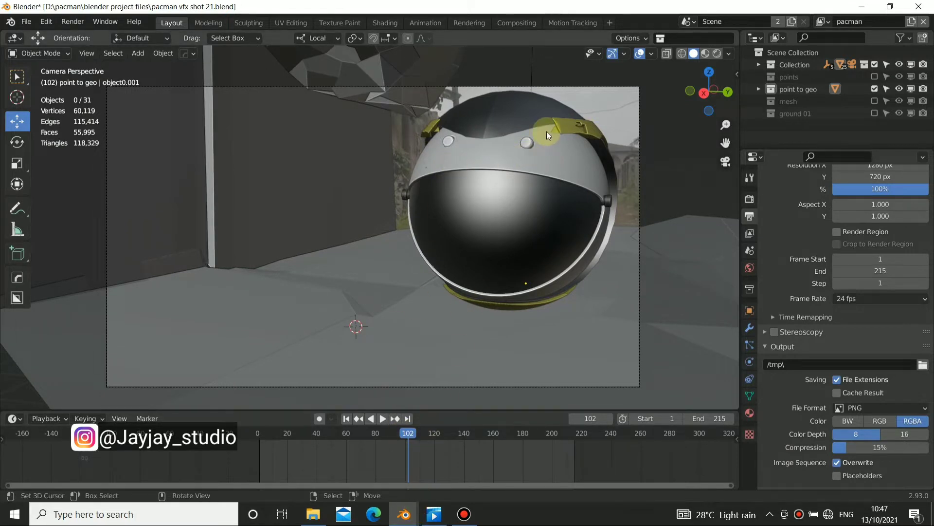
pyautogui.click(706, 54)
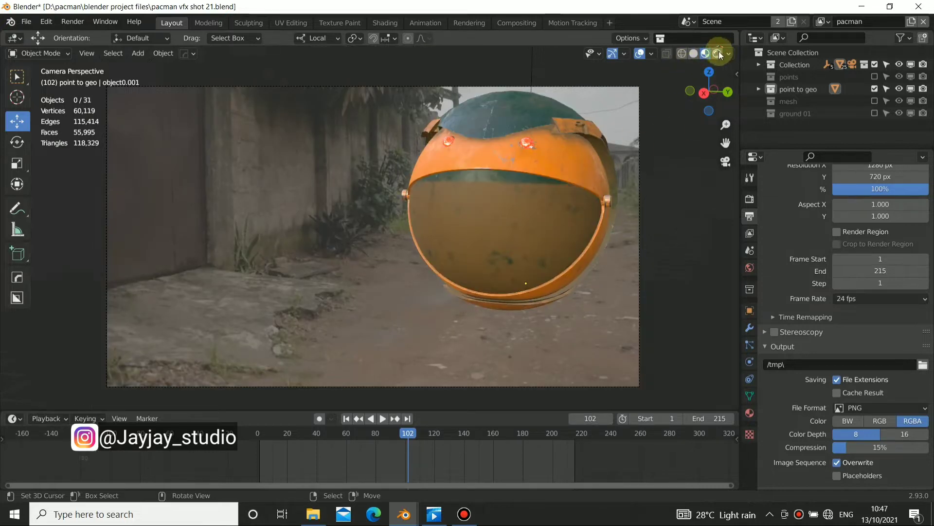
pyautogui.click(720, 54)
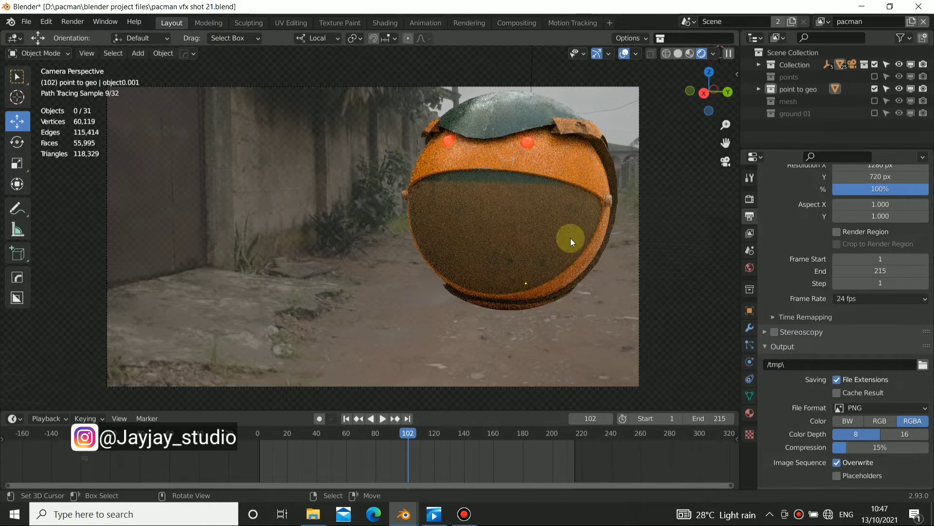
pyautogui.moveTo(577, 180); pyautogui.dragTo(473, 196, button='middle')
pyautogui.press('KP_0')
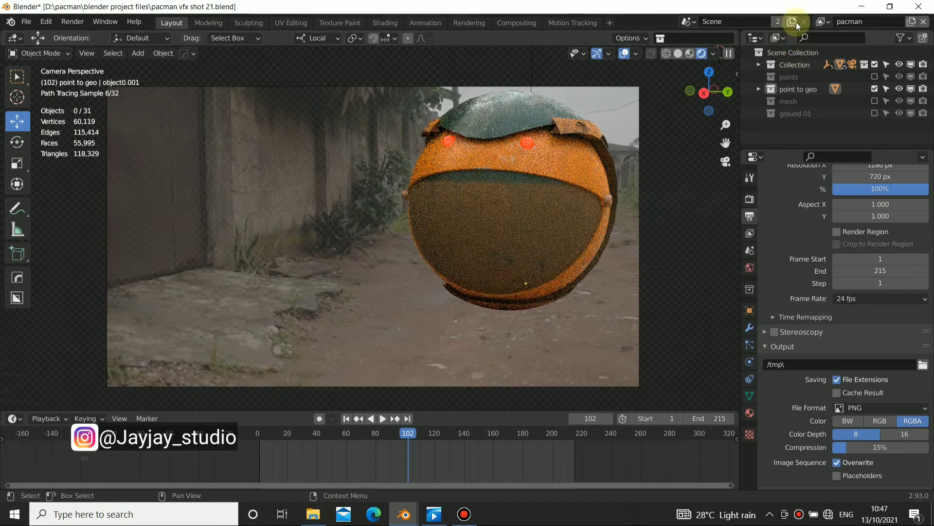
# Switch the scene to the shadow view layer and review its data, light and Cryptomatte render passes.
pyautogui.click(824, 21)
pyautogui.click(757, 51)
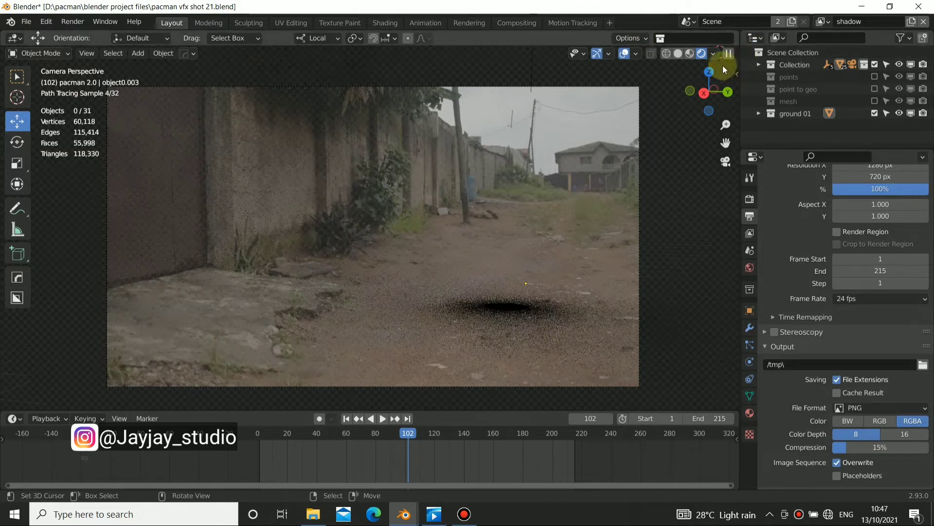
pyautogui.click(714, 54)
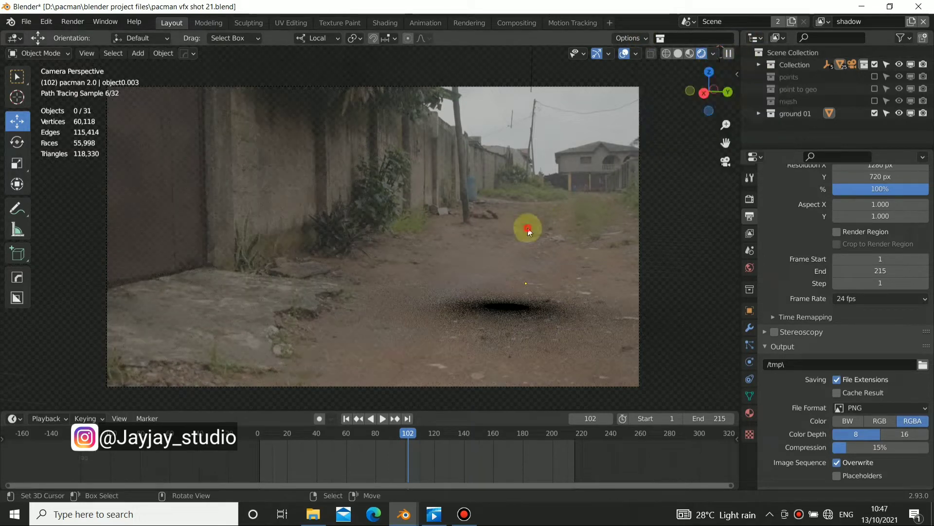
pyautogui.click(749, 232)
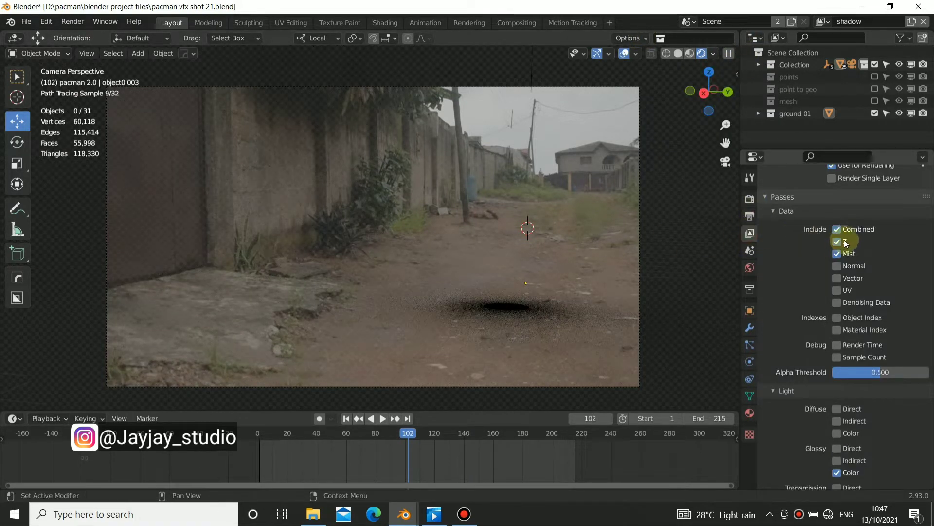
pyautogui.scroll(-12, 805, 326)
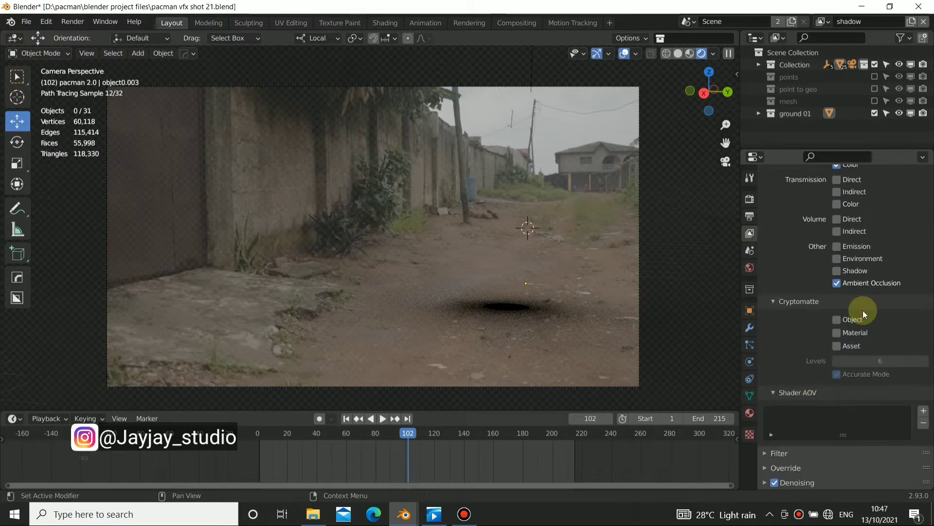
pyautogui.scroll(10, 803, 270)
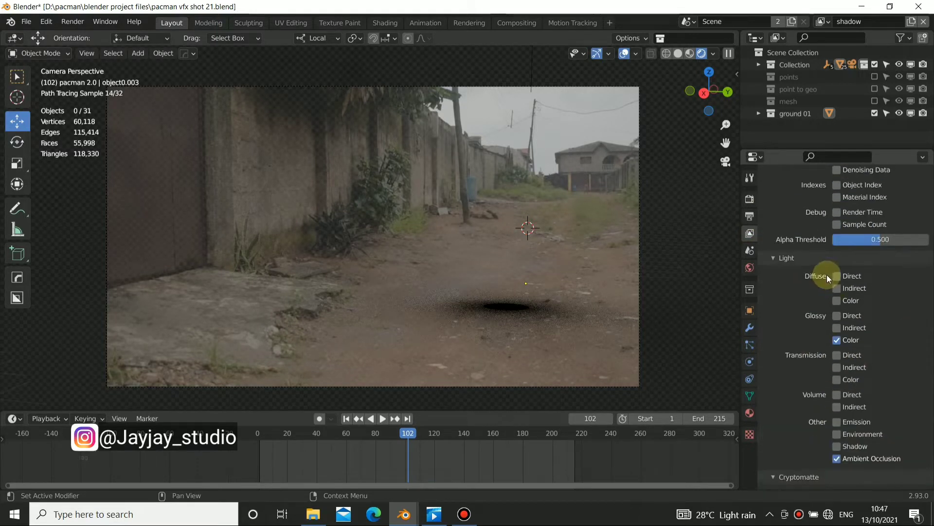
pyautogui.scroll(5, 807, 252)
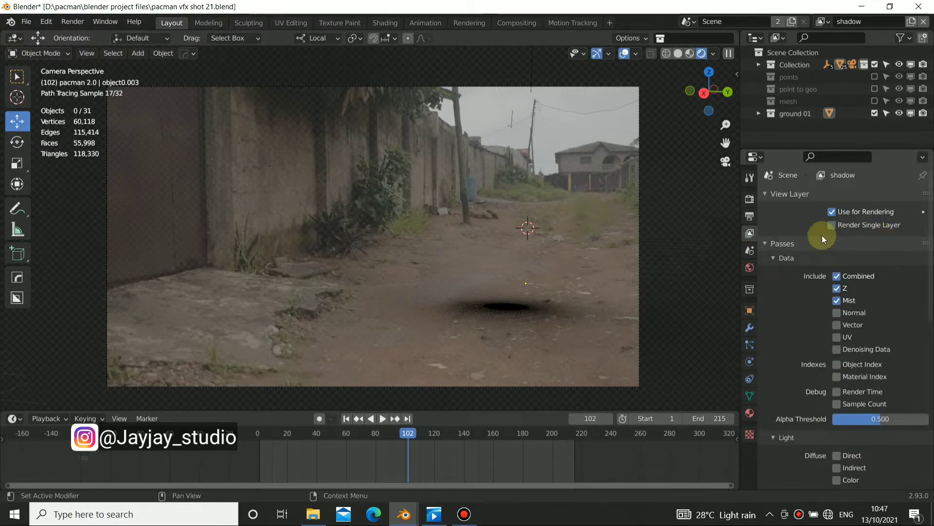
# Examine the ground shadow through the camera and compare it with the finished shot in Movies & TV.
pyautogui.keyDown('alt'); pyautogui.moveTo(484, 273); pyautogui.dragTo(417, 171); pyautogui.keyUp('alt')
pyautogui.press('KP_0')
pyautogui.scroll(5, 497, 317)
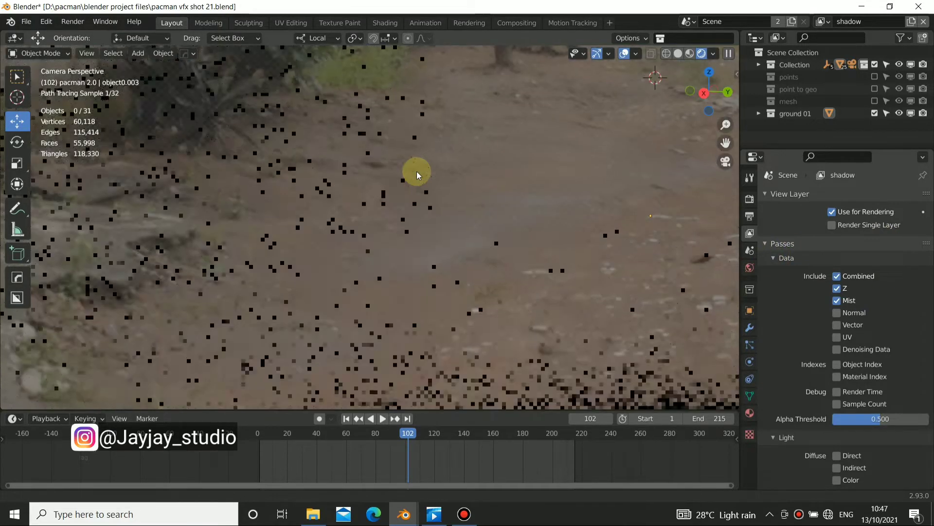
pyautogui.scroll(-4, 417, 174)
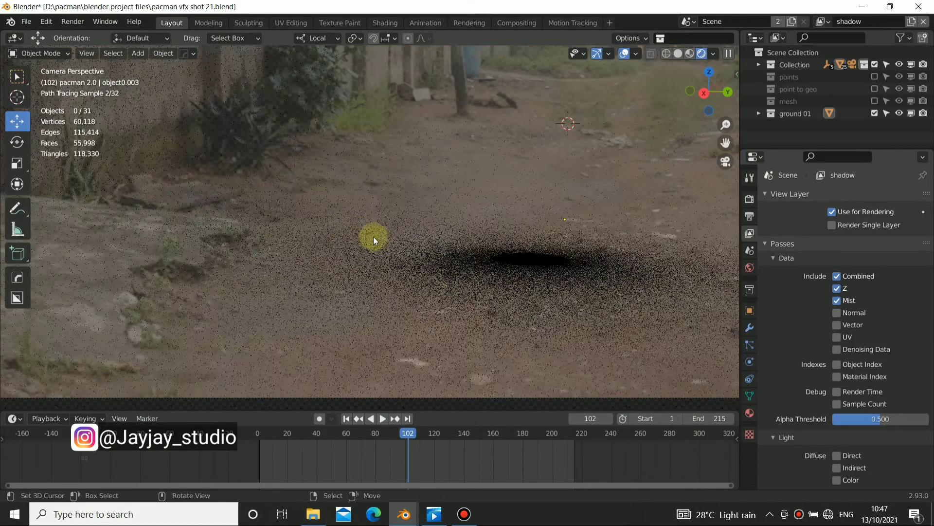
pyautogui.scroll(-4, 373, 237)
pyautogui.keyDown('alt'); pyautogui.keyDown('shift'); pyautogui.moveTo(343, 211); pyautogui.dragTo(372, 221); pyautogui.keyUp('shift'); pyautogui.keyUp('alt')
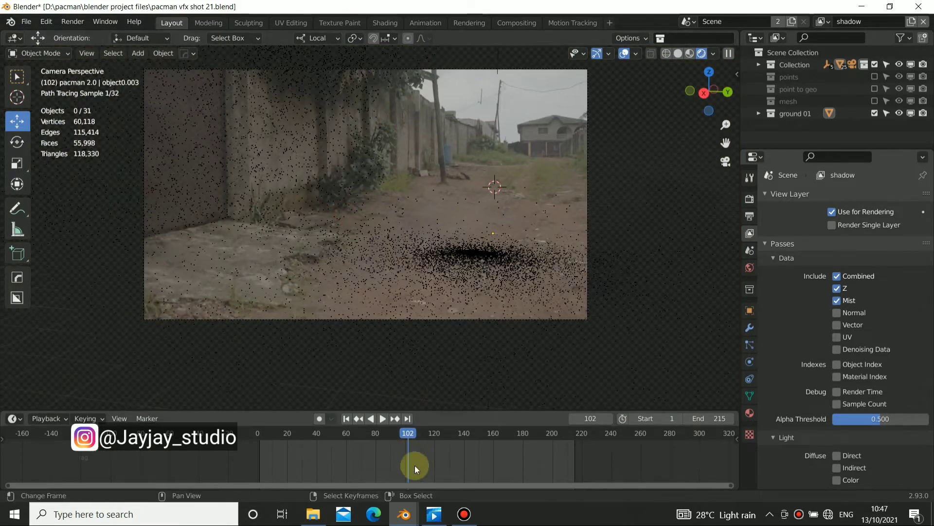
pyautogui.click(429, 517)
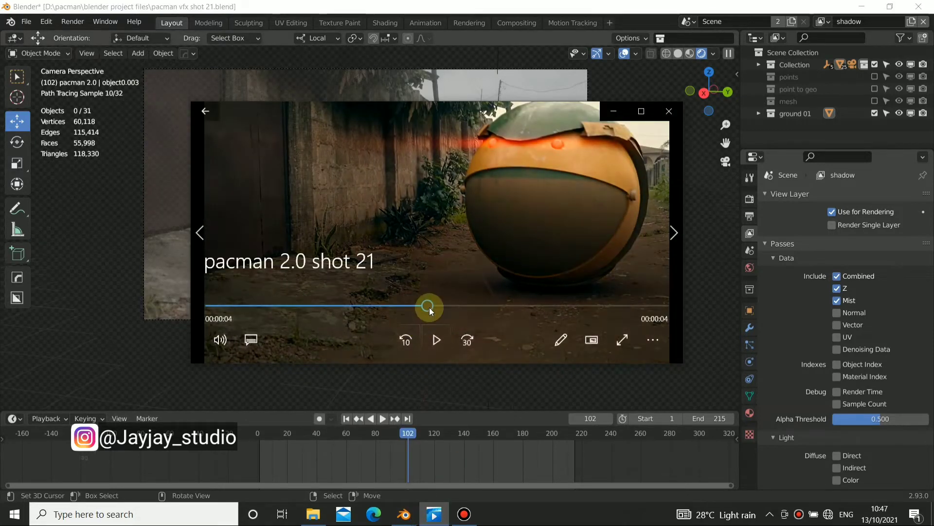
pyautogui.moveTo(429, 307)
pyautogui.mouseDown()
pyautogui.moveTo(534, 312)
pyautogui.moveTo(446, 309)
pyautogui.mouseUp()
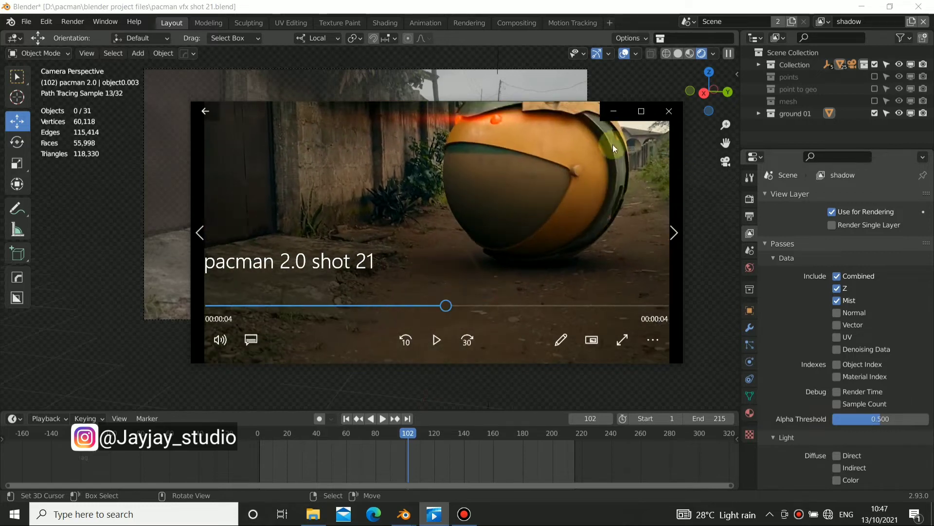
pyautogui.click(613, 112)
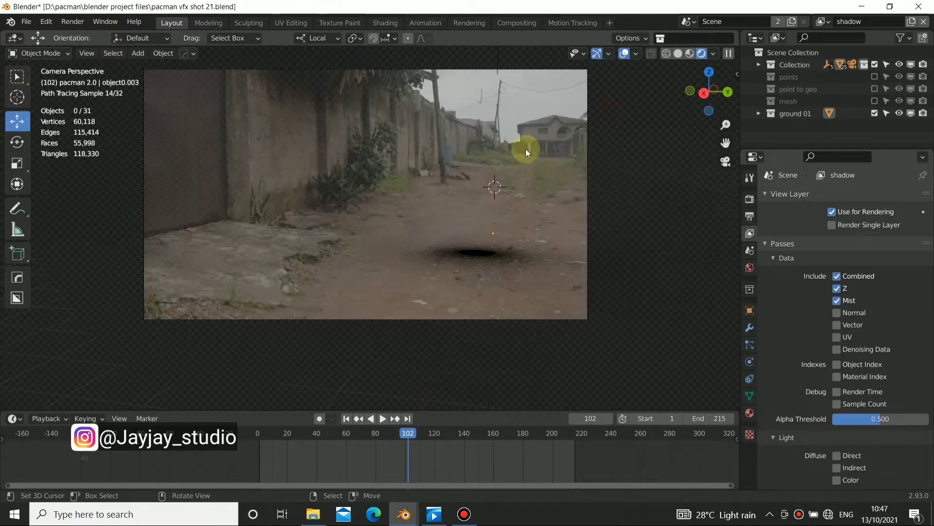
# Preview the Ambient Occlusion render pass in the viewport and return the display to the Combined pass.
pyautogui.click(713, 53)
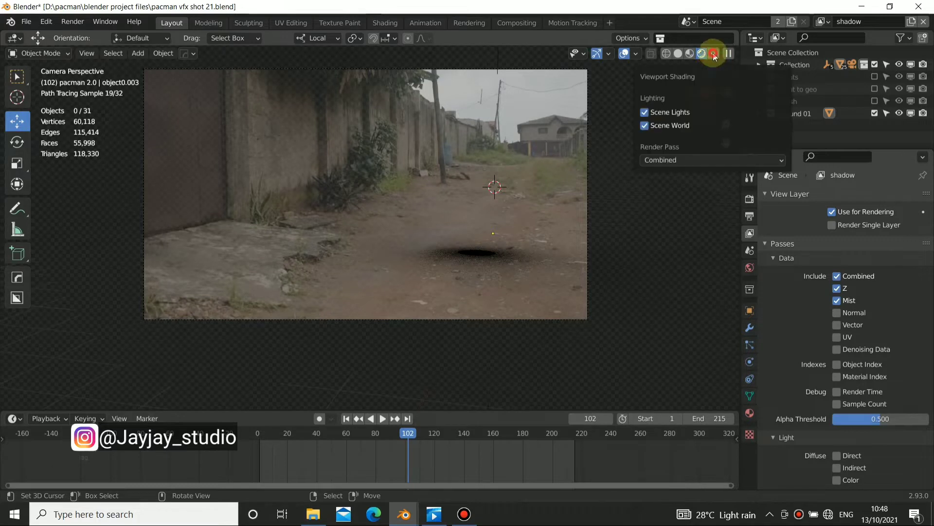
pyautogui.click(656, 162)
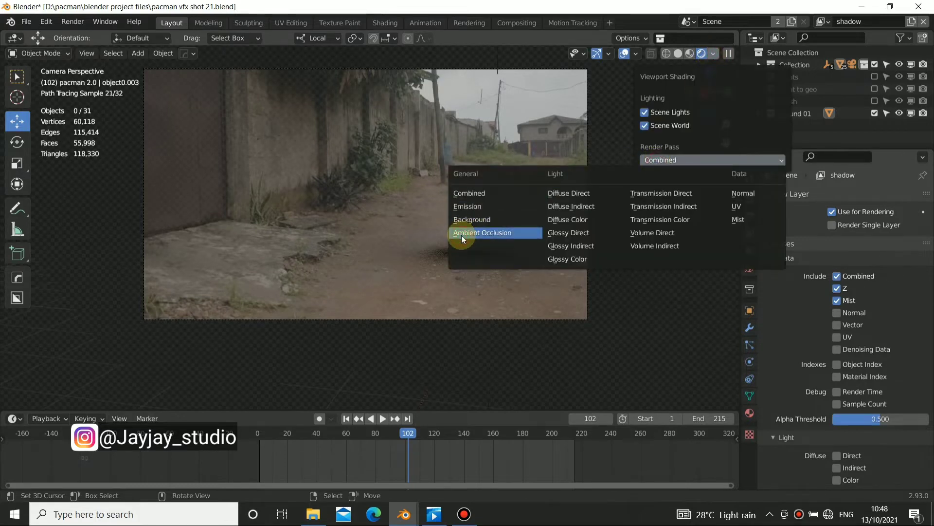
pyautogui.click(463, 238)
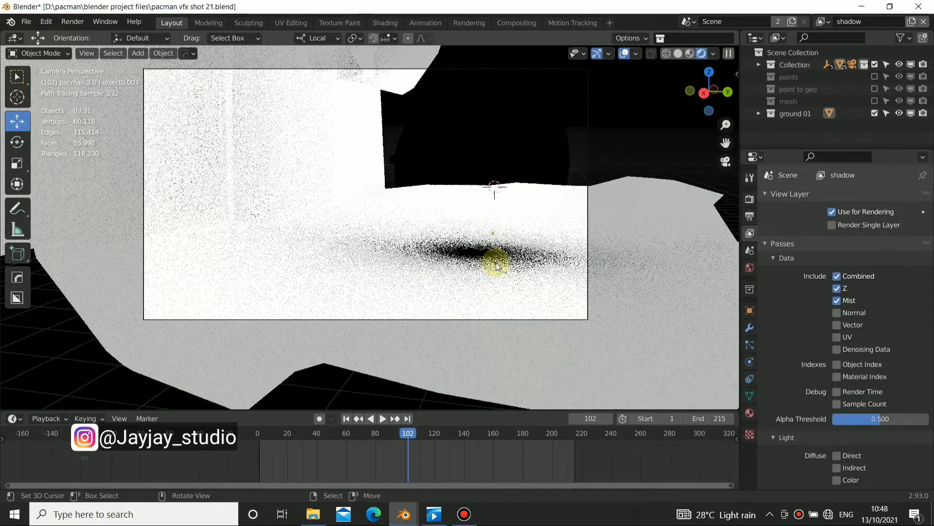
pyautogui.scroll(3, 495, 265)
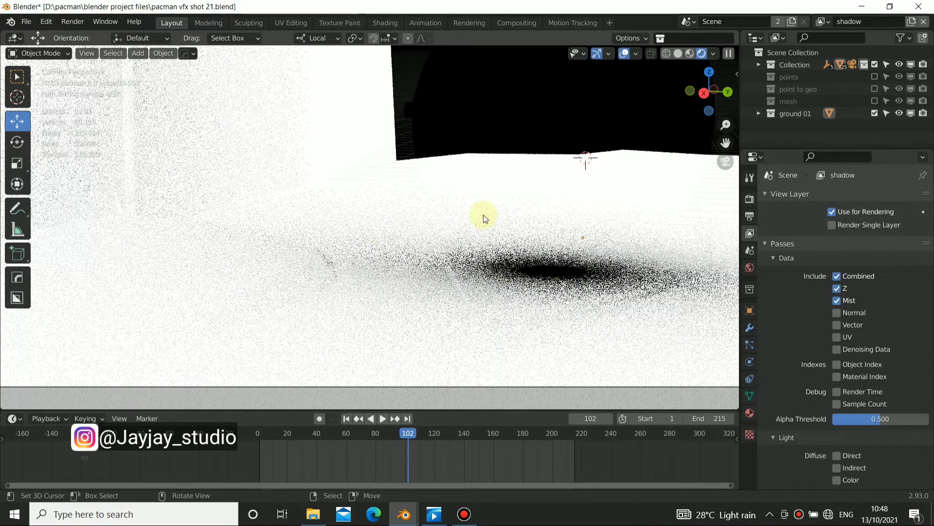
pyautogui.click(713, 54)
pyautogui.click(676, 160)
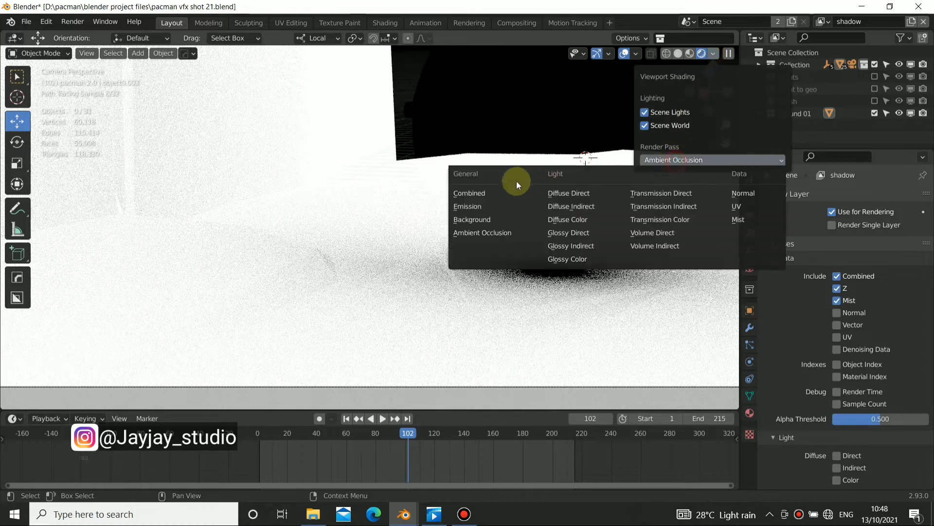
pyautogui.click(486, 188)
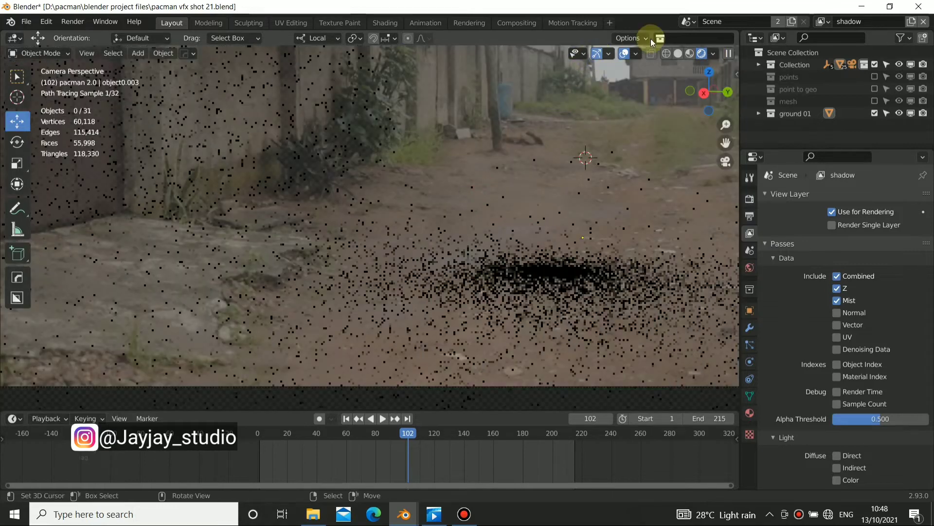
# Open the Compositing workspace and move the pacman layer's Denoise node slightly lower.
pyautogui.click(516, 24)
pyautogui.scroll(3, 366, 261)
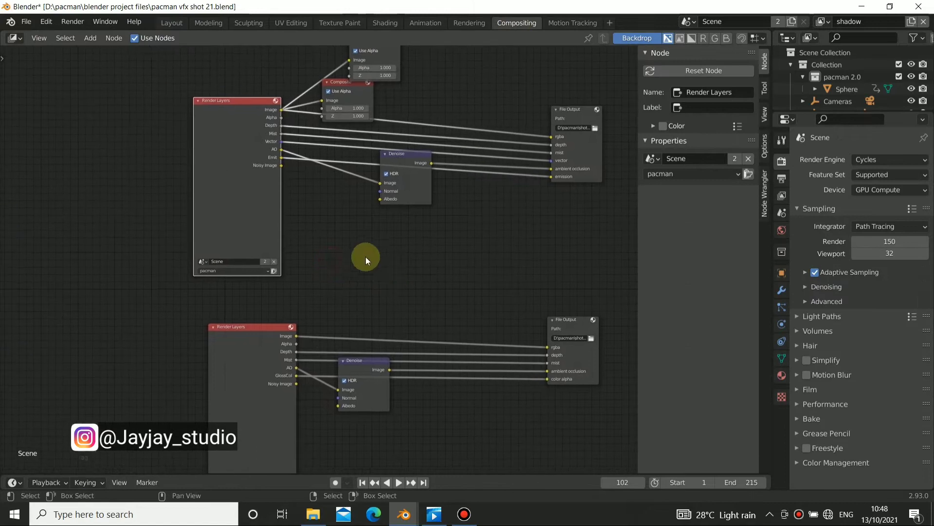
pyautogui.moveTo(405, 163); pyautogui.dragTo(407, 178)
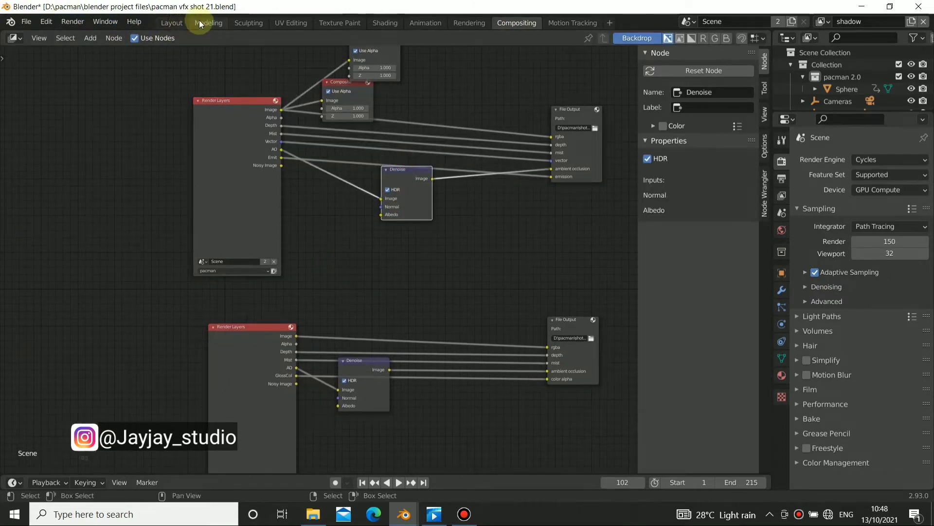
# Return to the Layout workspace and bring the whole camera frame with the shadow into view.
pyautogui.click(176, 23)
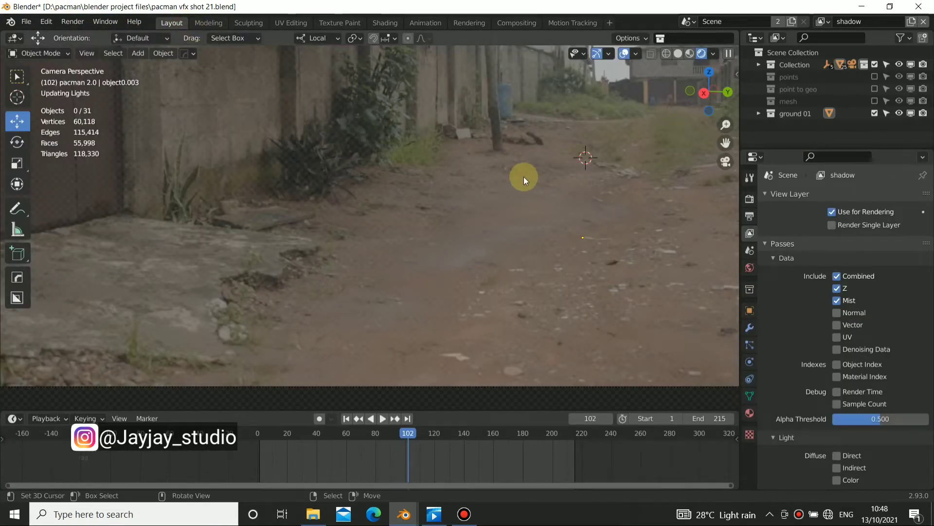
pyautogui.scroll(-3, 524, 177)
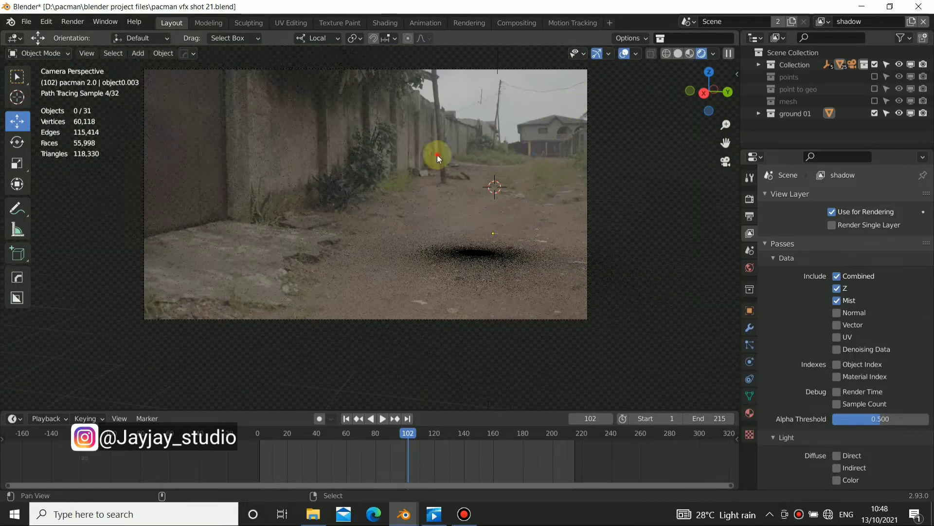
pyautogui.keyDown('shift'); pyautogui.moveTo(437, 155); pyautogui.dragTo(463, 176, button='middle'); pyautogui.keyUp('shift')
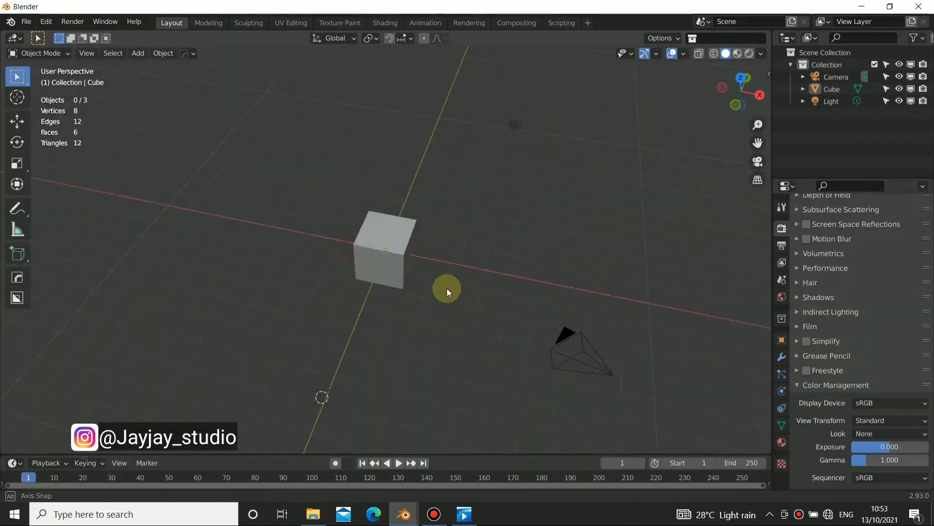
pyautogui.moveTo(444, 288); pyautogui.dragTo(463, 228, button='middle')
pyautogui.scroll(4, 360, 259)
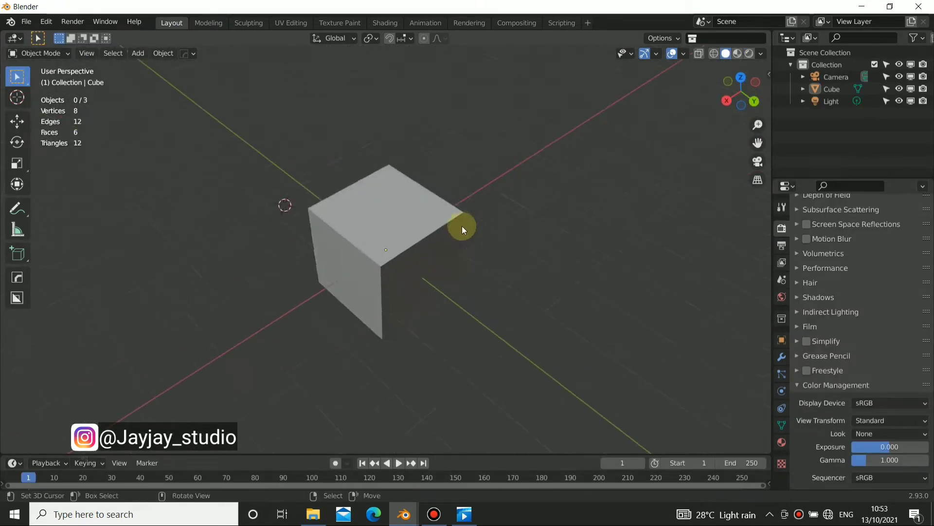
pyautogui.scroll(-7, 464, 229)
pyautogui.keyDown('alt'); pyautogui.moveTo(532, 253); pyautogui.dragTo(422, 189); pyautogui.keyUp('alt')
pyautogui.scroll(7, 389, 210)
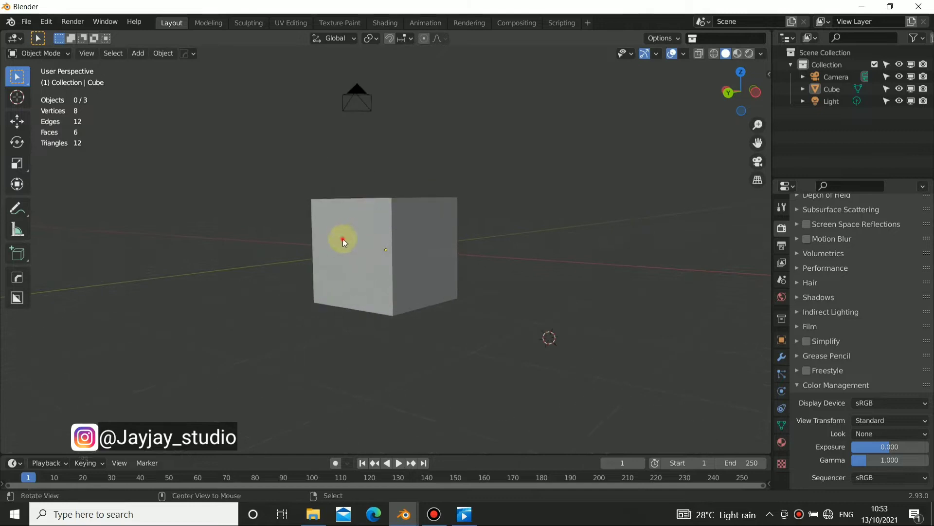
pyautogui.moveTo(344, 242); pyautogui.dragTo(452, 281, button='middle')
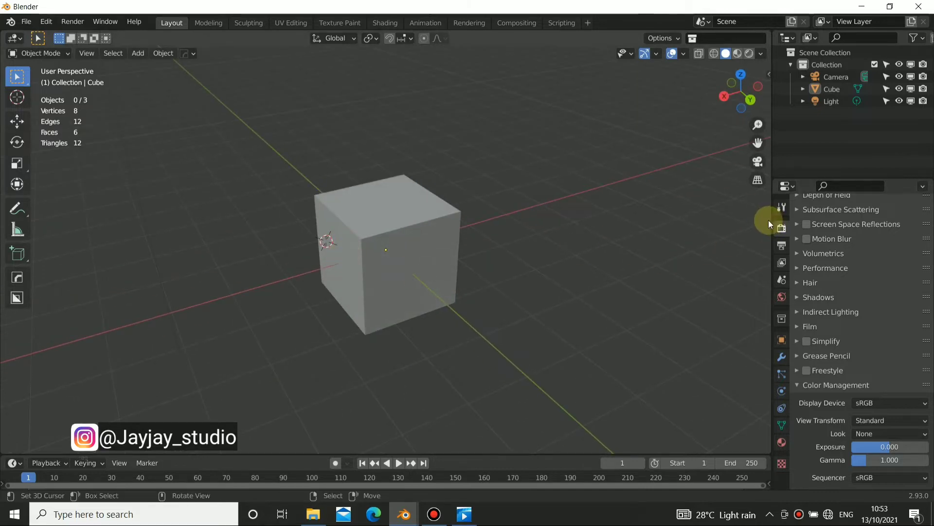
# Widen the properties area slightly and select the default cube.
pyautogui.moveTo(772, 217); pyautogui.dragTo(750, 217)
pyautogui.keyDown('alt'); pyautogui.moveTo(348, 275); pyautogui.dragTo(393, 258); pyautogui.keyUp('alt')
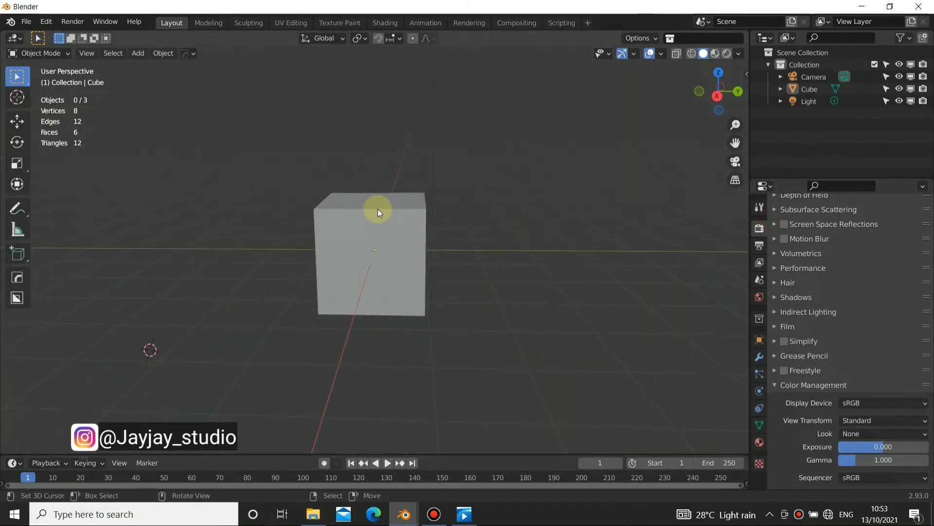
pyautogui.rightClick(377, 209)
pyautogui.keyDown('alt'); pyautogui.moveTo(334, 269); pyautogui.dragTo(353, 248); pyautogui.keyUp('alt')
pyautogui.moveTo(352, 247); pyautogui.dragTo(377, 277, button='middle')
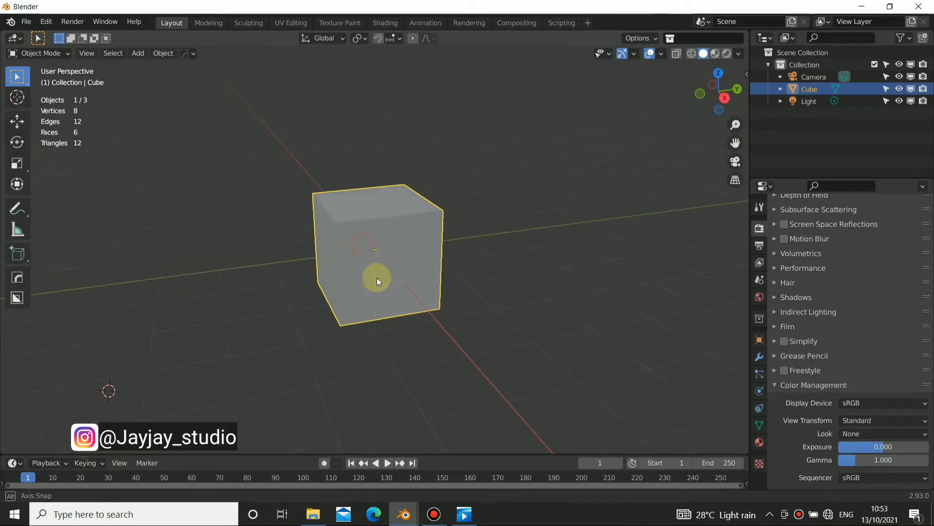
# Move the cube into a new collection named box and rename the view layer to box.
pyautogui.moveTo(410, 218); pyautogui.dragTo(428, 261, button='middle')
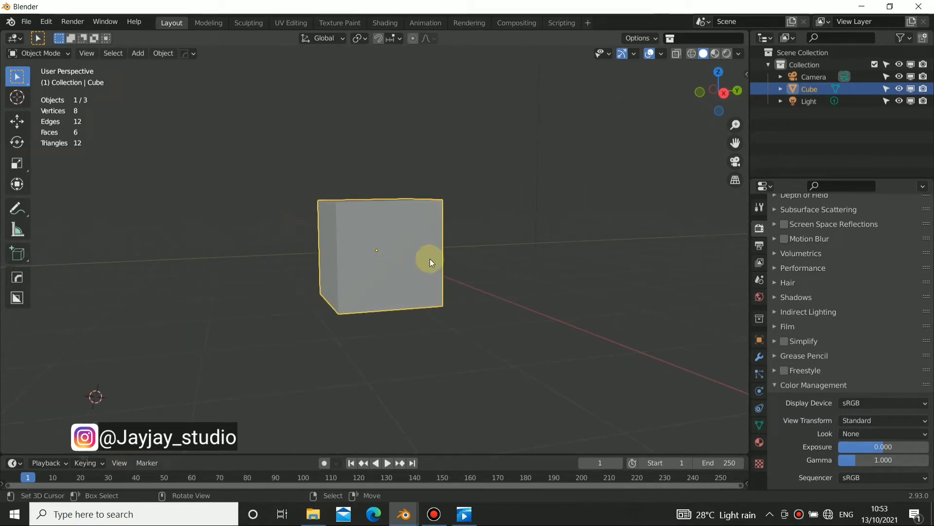
pyautogui.press('m')
pyautogui.click(399, 281)
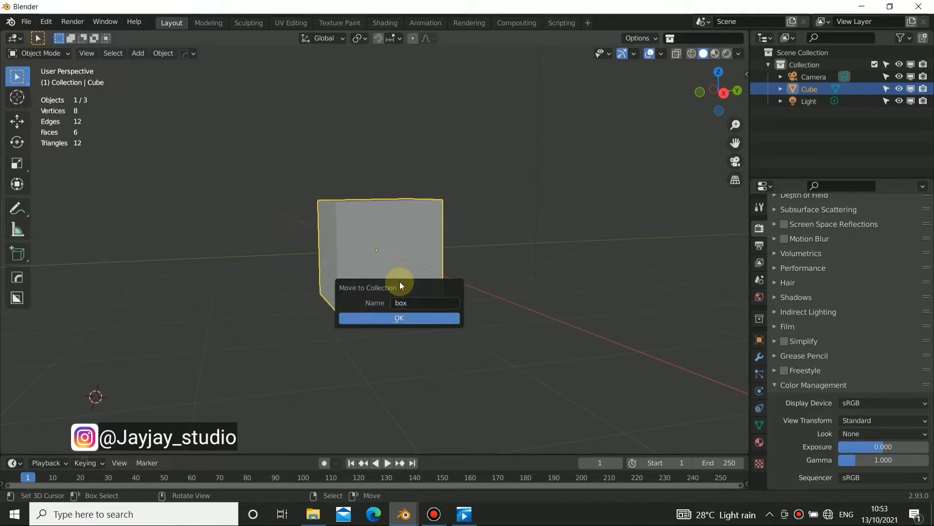
pyautogui.click(444, 317)
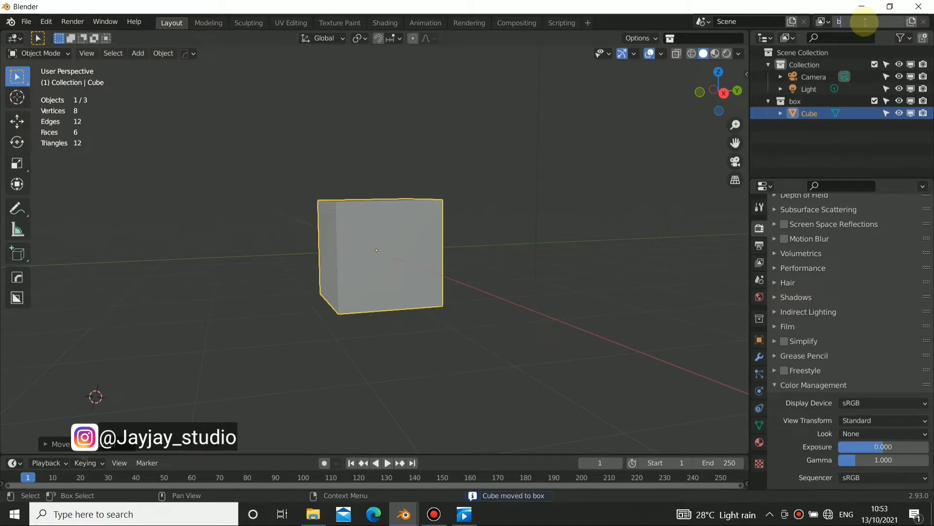
pyautogui.moveTo(463, 202); pyautogui.dragTo(444, 213, button='middle')
pyautogui.hotkey('shift', 'a')
pyautogui.click(497, 215)
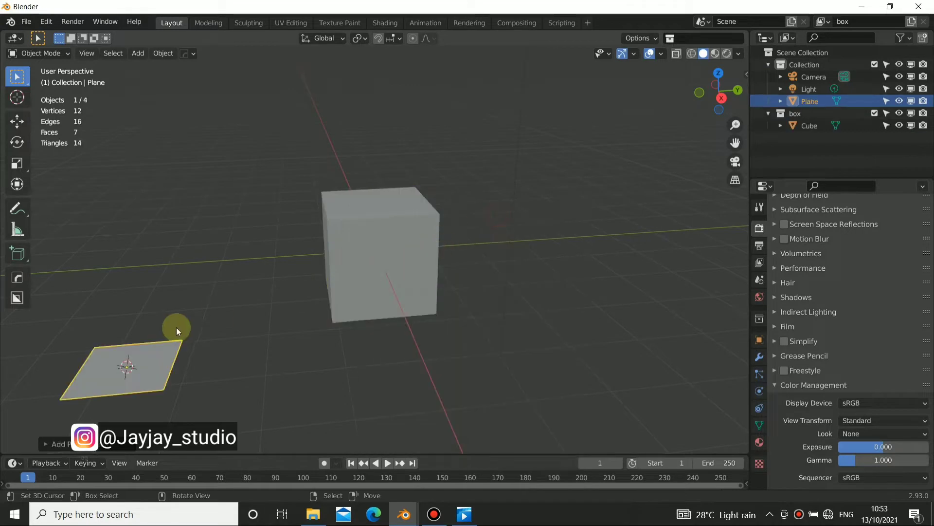
pyautogui.press('Delete')
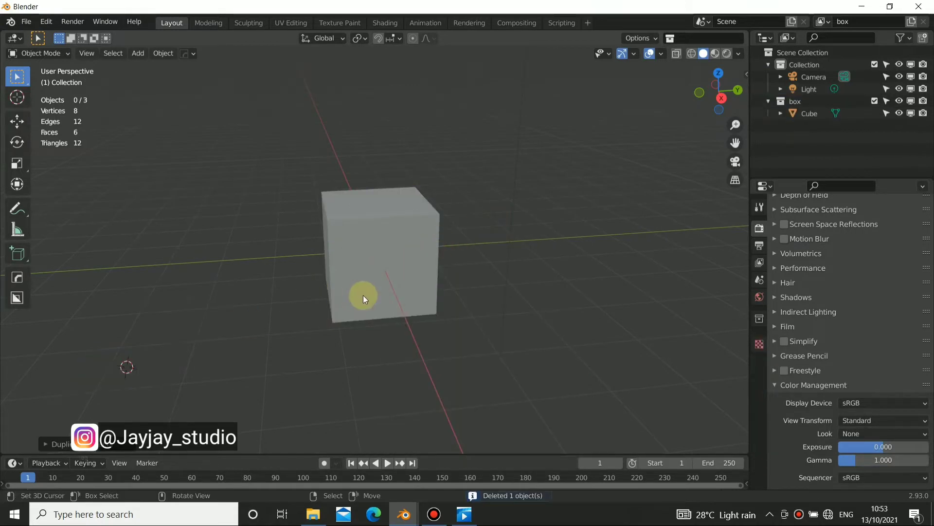
# Snap the 3D cursor to the world origin, add a plane there and scale it up to about 4.64.
pyautogui.hotkey('shift', 's')
pyautogui.click(307, 341)
pyautogui.hotkey('shift', 'a')
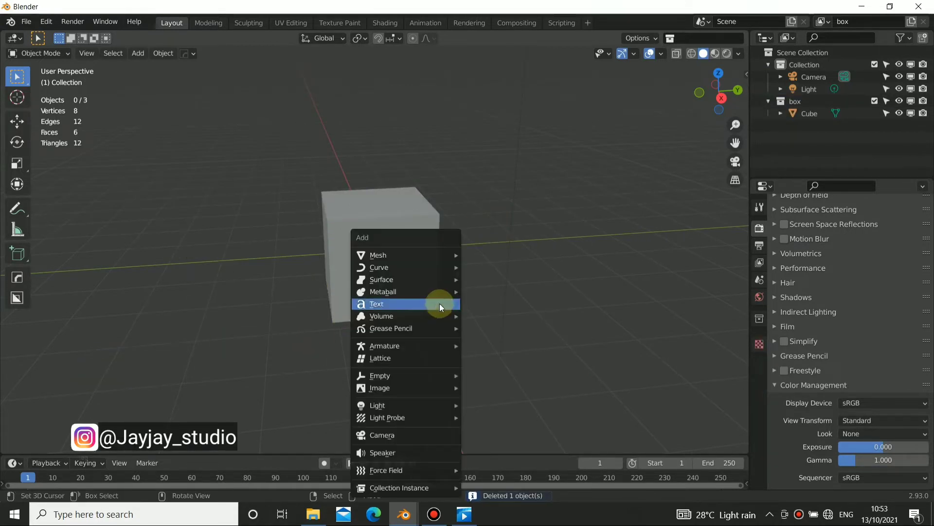
pyautogui.moveTo(422, 250)
pyautogui.click(503, 252)
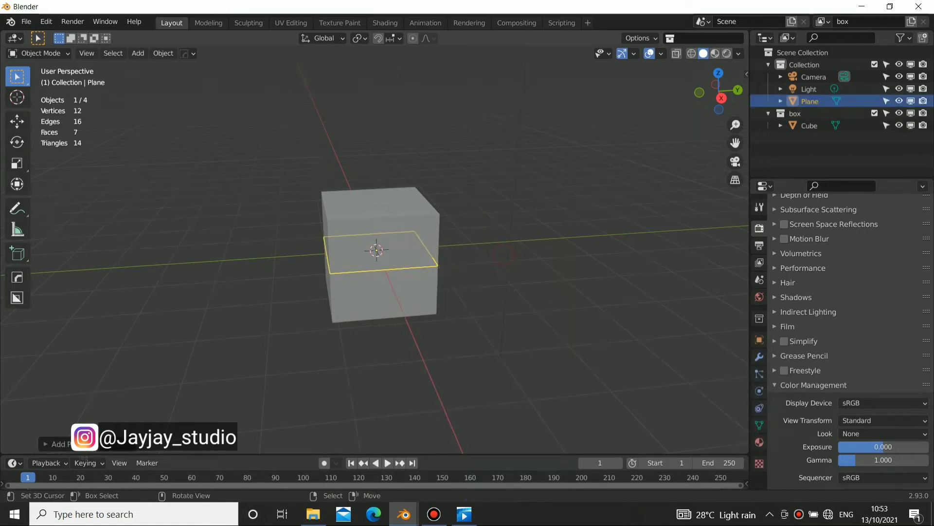
pyautogui.press('s')
pyautogui.click(706, 353)
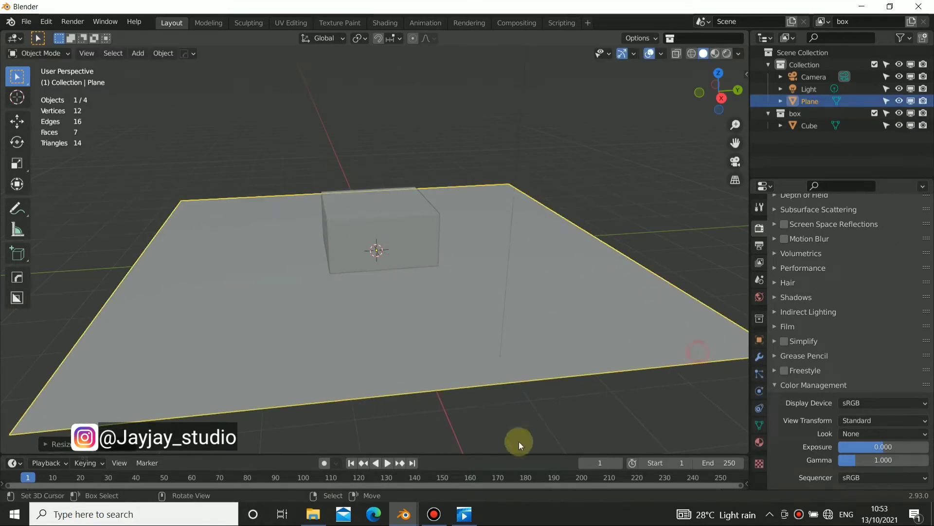
pyautogui.click(441, 520)
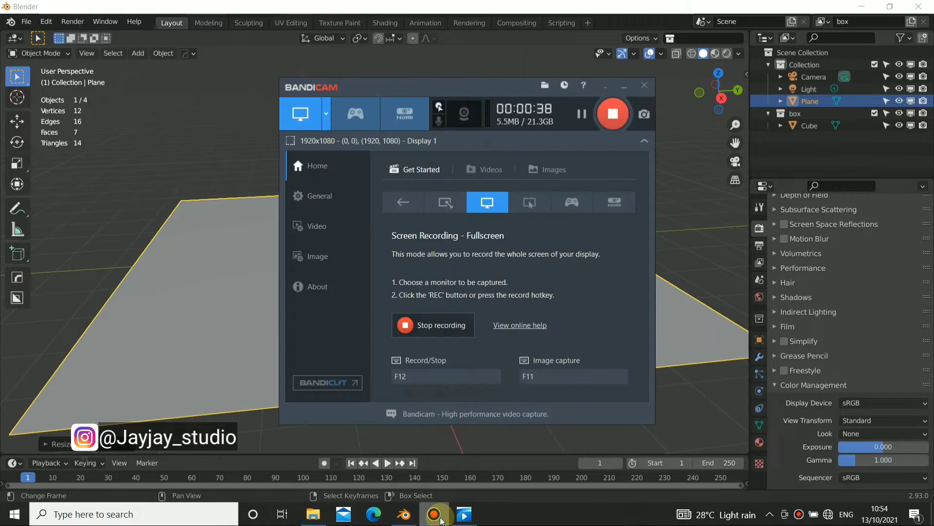
pyautogui.click(441, 520)
# Raise the cube vertically with the Move tool until it rests on top of the plane.
pyautogui.moveTo(454, 250); pyautogui.dragTo(405, 242, button='middle')
pyautogui.click(393, 215)
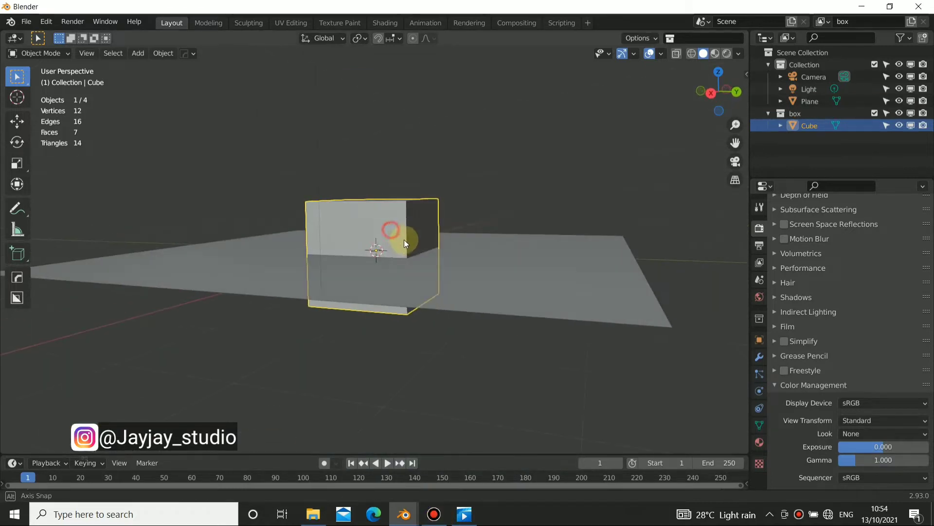
pyautogui.click(385, 205)
pyautogui.click(382, 225)
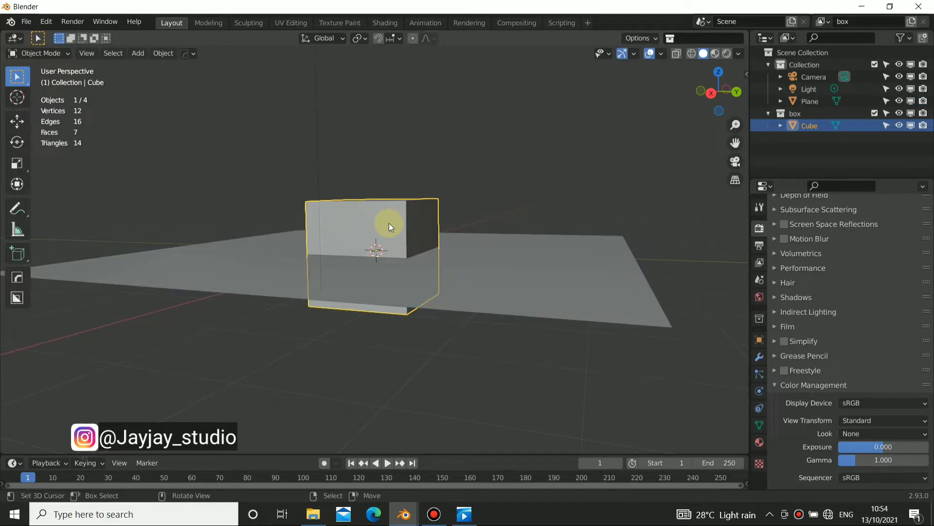
pyautogui.click(395, 190)
pyautogui.click(17, 120)
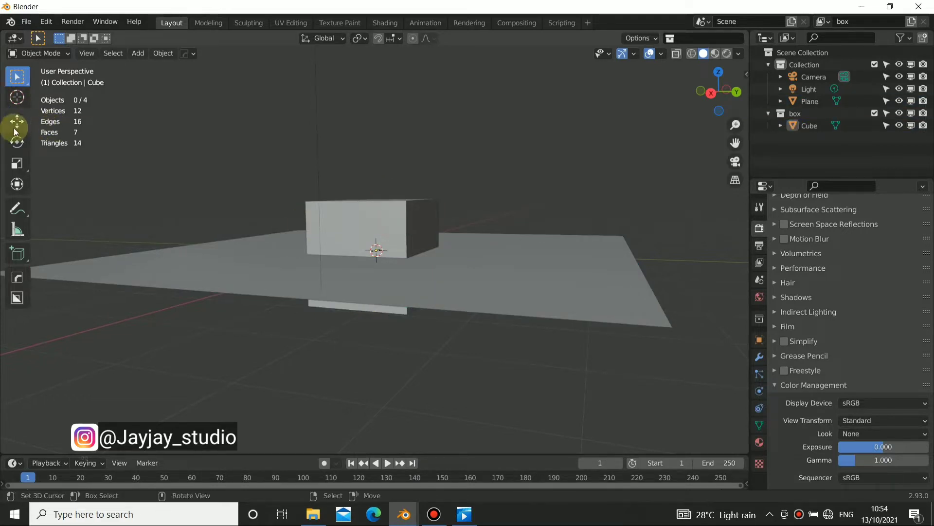
pyautogui.click(389, 217)
pyautogui.keyDown('ctrl'); pyautogui.moveTo(375, 207); pyautogui.dragTo(376, 171); pyautogui.keyUp('ctrl')
pyautogui.moveTo(386, 189); pyautogui.dragTo(430, 226, button='middle')
pyautogui.press('KP_0')
pyautogui.press('KP_0')
pyautogui.press('KP_0')
pyautogui.press('KP_0')
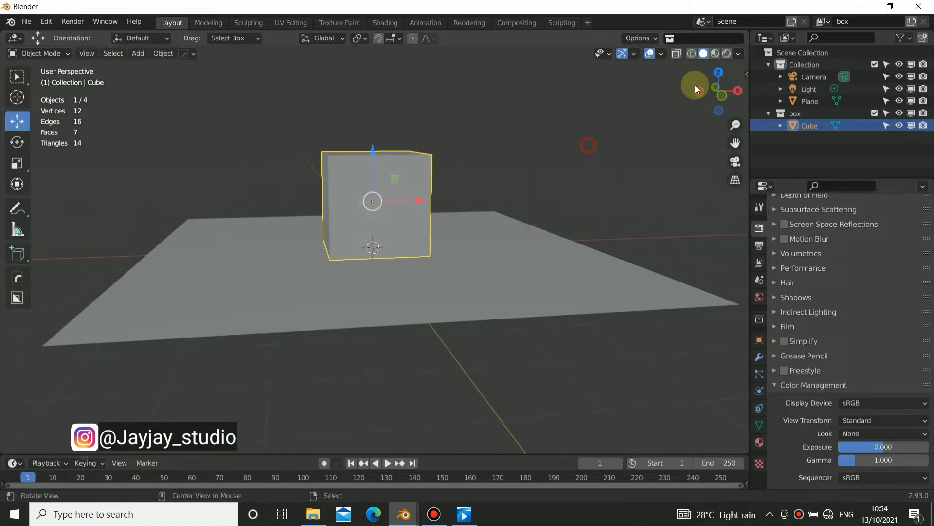
# Set the render engine to Cycles with GPU Compute as the device and enable Adaptive Sampling.
pyautogui.scroll(7, 822, 234)
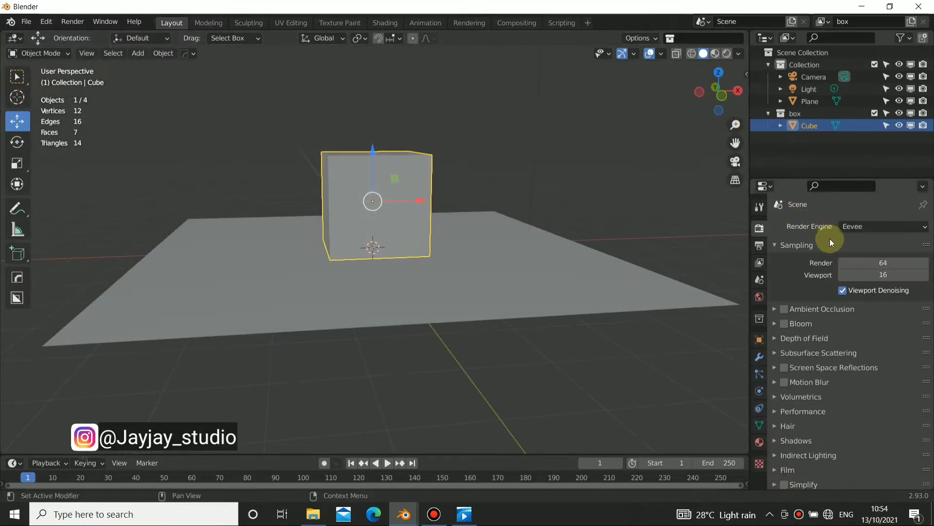
pyautogui.click(869, 230)
pyautogui.click(863, 267)
pyautogui.click(850, 256)
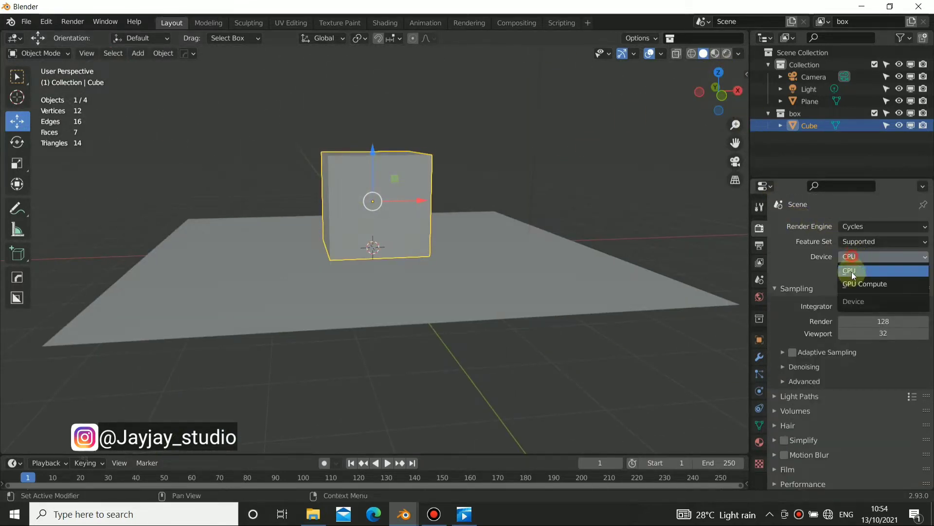
pyautogui.click(855, 283)
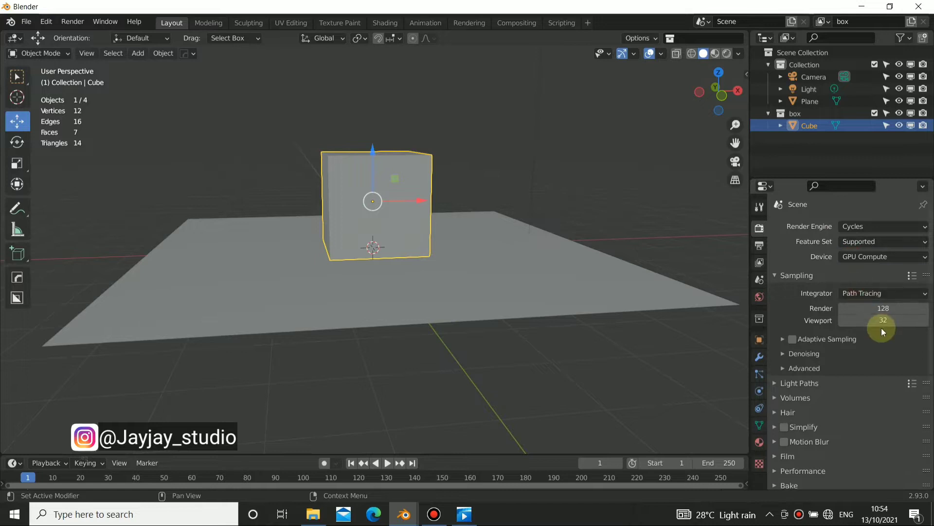
# Turn on render denoising in the Cycles sampling settings and look over the advanced sampling options.
pyautogui.click(788, 354)
pyautogui.click(847, 372)
pyautogui.click(784, 354)
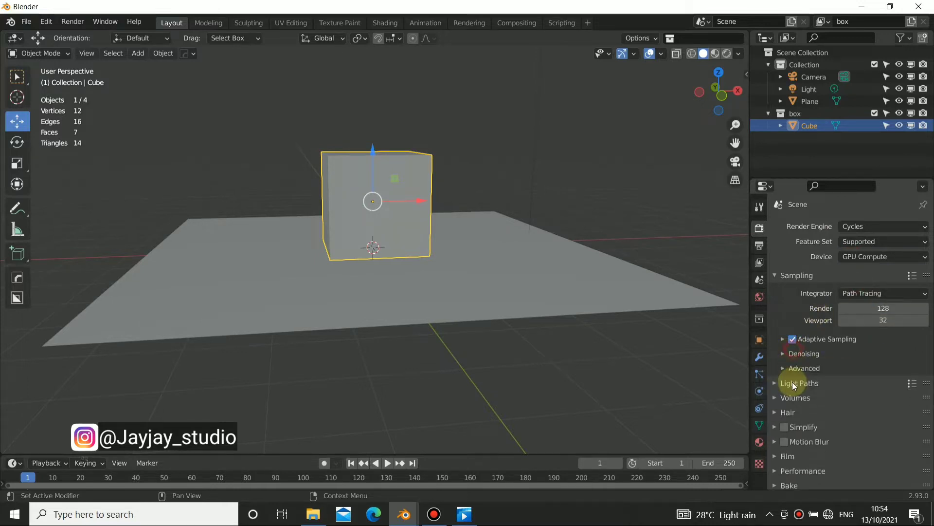
pyautogui.click(787, 369)
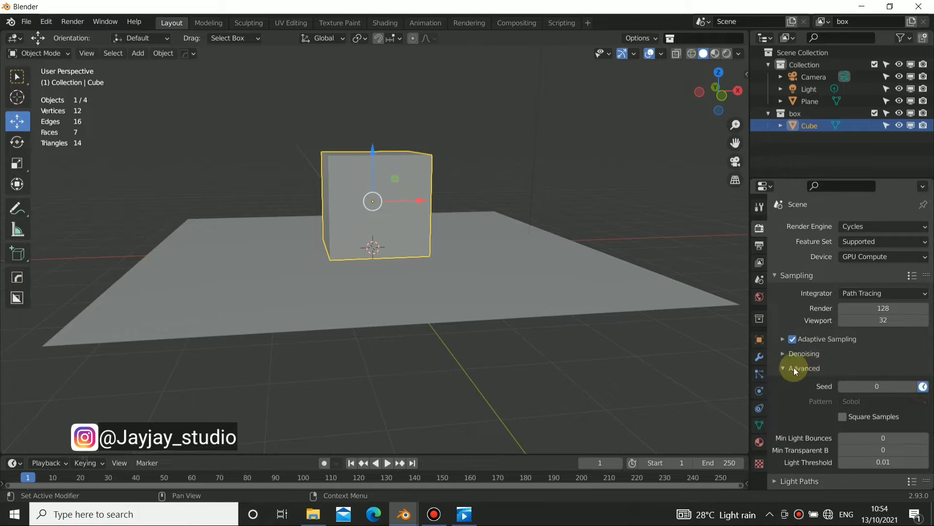
pyautogui.click(796, 369)
# Move the plane into a new collection named ground and collapse that collection in the outliner.
pyautogui.press('KP_0')
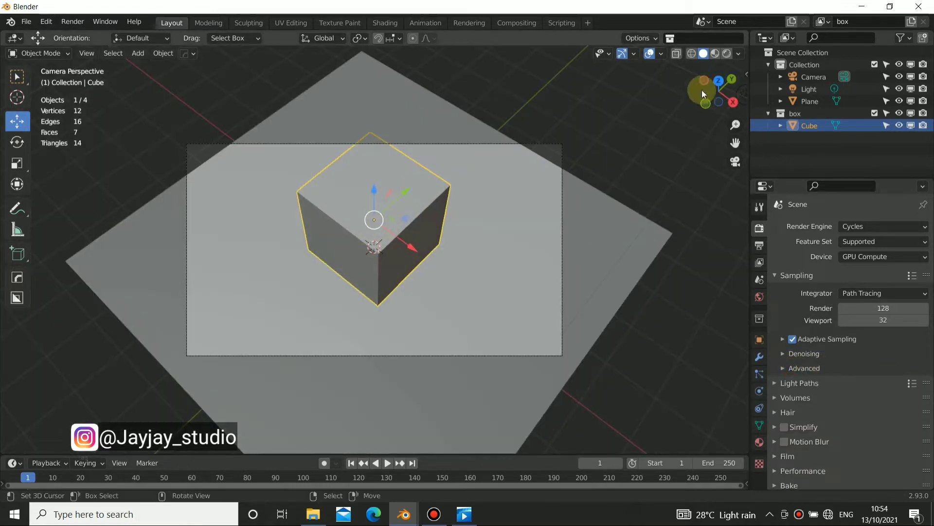
pyautogui.keyDown('shift'); pyautogui.moveTo(362, 211); pyautogui.dragTo(372, 210, button='middle'); pyautogui.keyUp('shift')
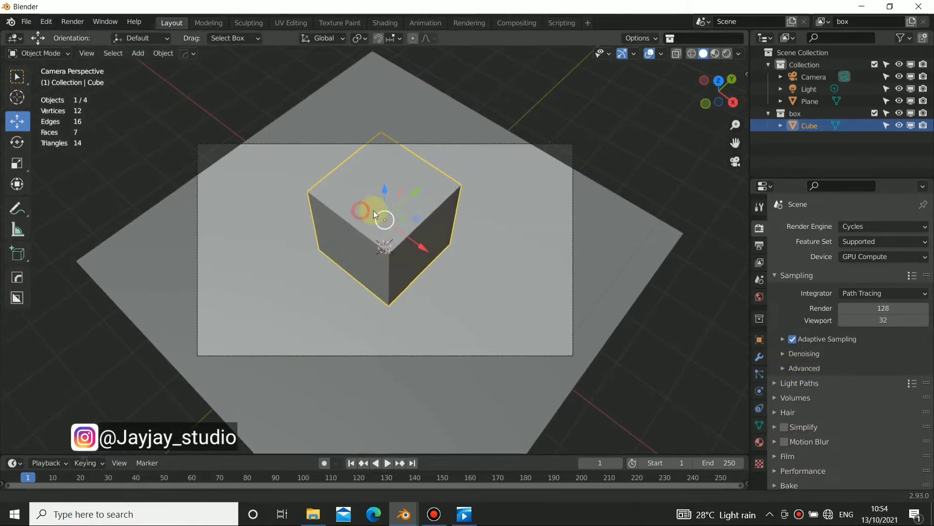
pyautogui.click(476, 168)
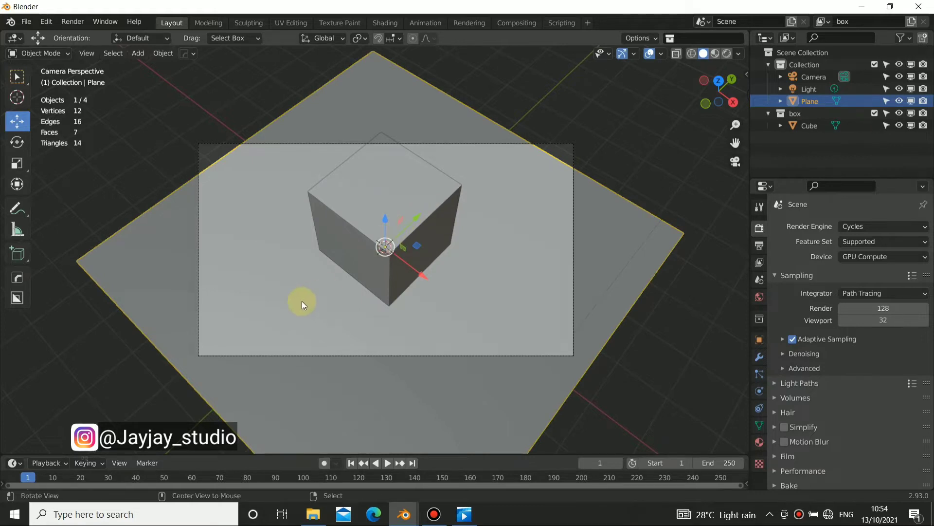
pyautogui.moveTo(302, 301); pyautogui.dragTo(337, 286, button='middle')
pyautogui.press('KP_0')
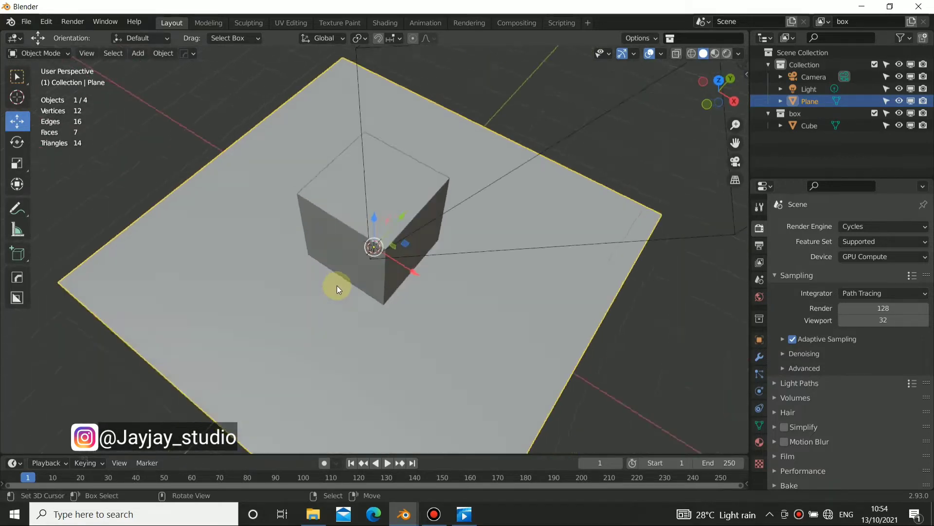
pyautogui.press('m')
pyautogui.click(337, 285)
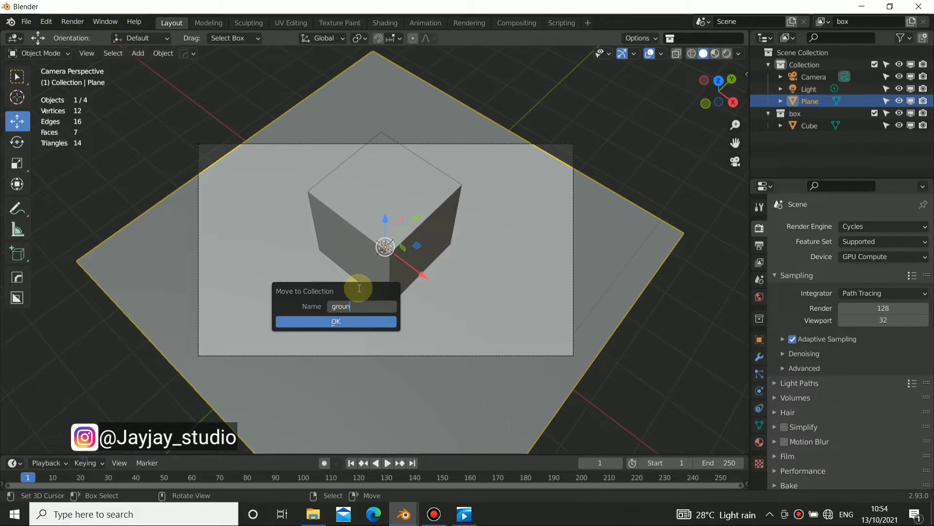
pyautogui.click(375, 321)
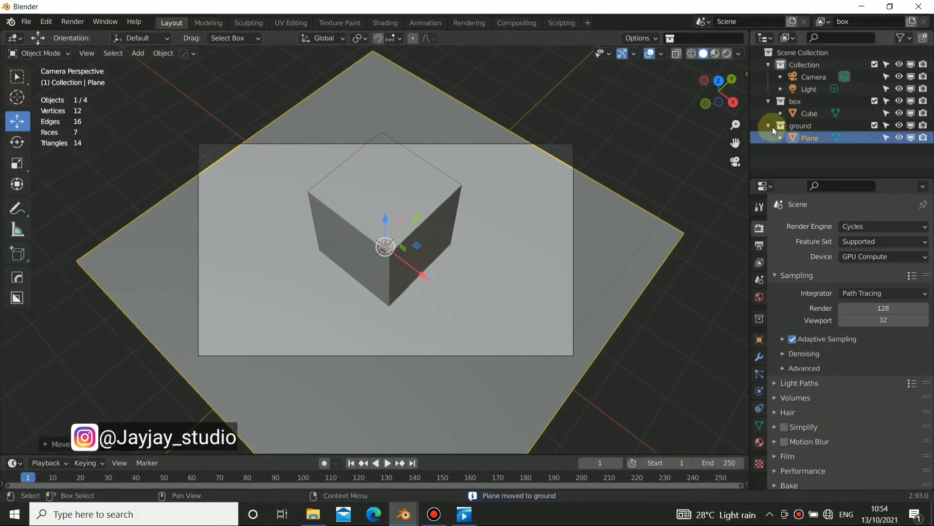
pyautogui.click(769, 127)
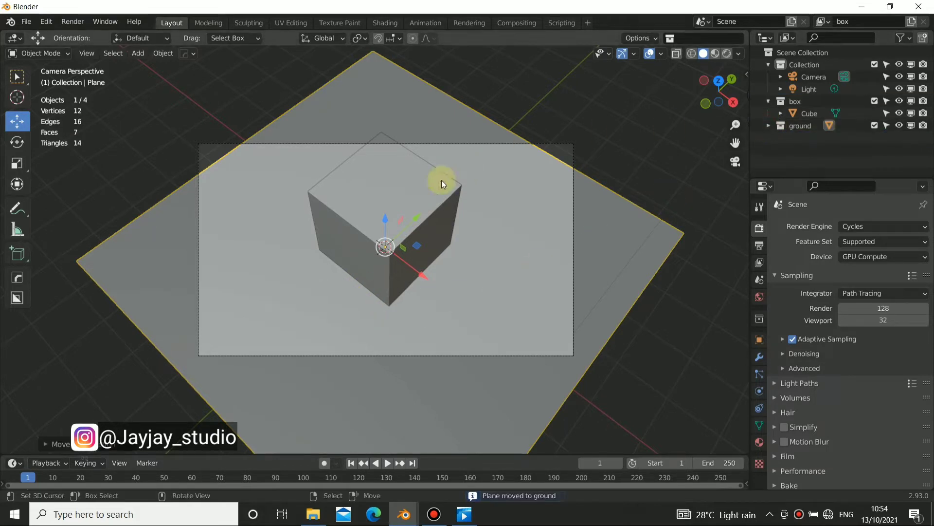
# Show the viewport in rendered shading and examine the cube's shadow on the plane from the side and through the camera.
pyautogui.click(727, 52)
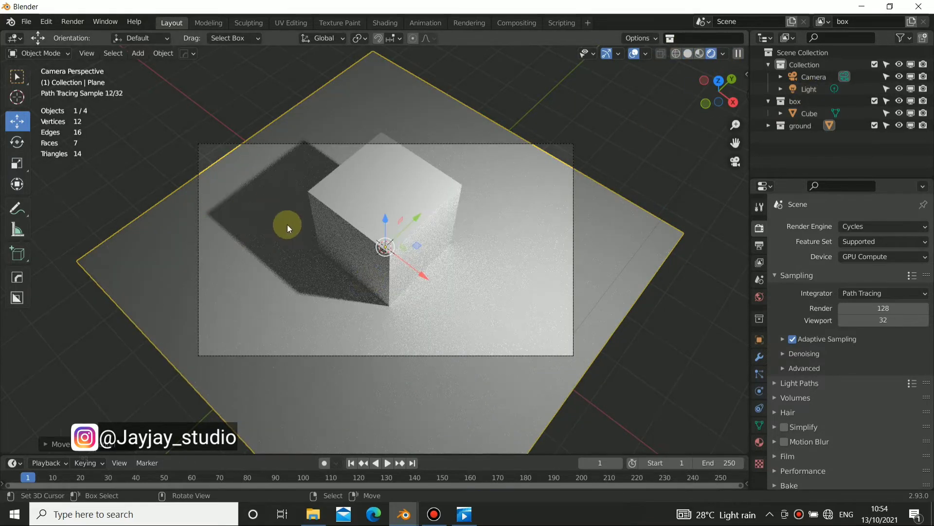
pyautogui.moveTo(325, 200); pyautogui.dragTo(458, 212, button='middle')
pyautogui.press('KP_0')
pyautogui.moveTo(349, 256); pyautogui.dragTo(458, 198, button='middle')
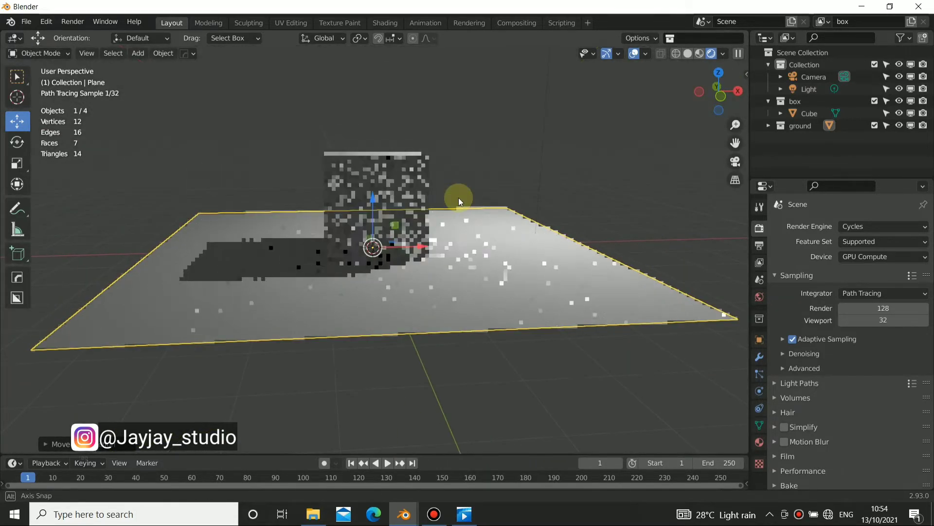
pyautogui.press('KP_0')
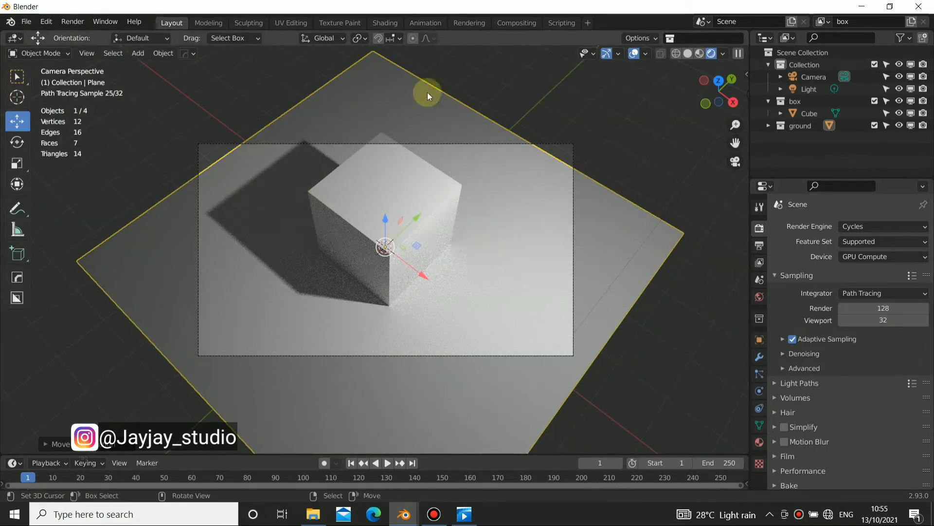
pyautogui.press('KP_0')
pyautogui.press('KP_0')
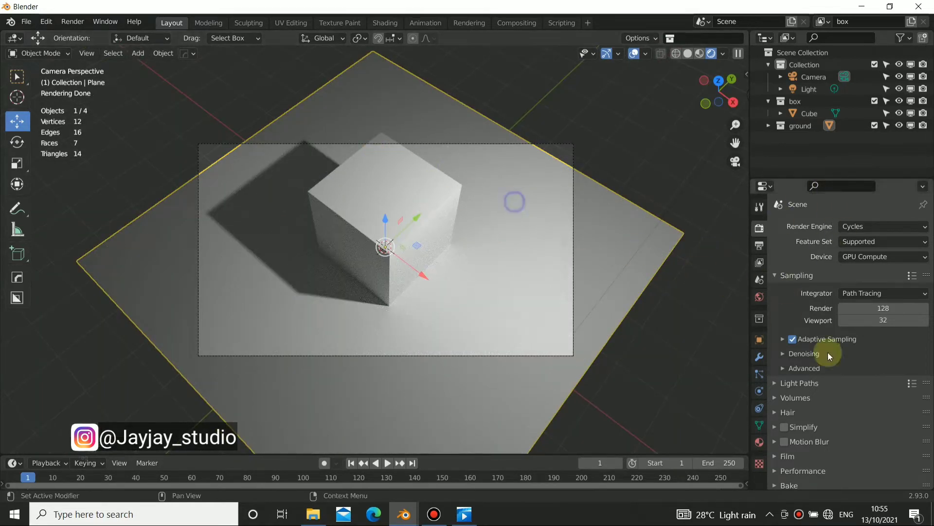
# Make the plane a Shadow Catcher in its object visibility settings.
pyautogui.scroll(-3, 786, 345)
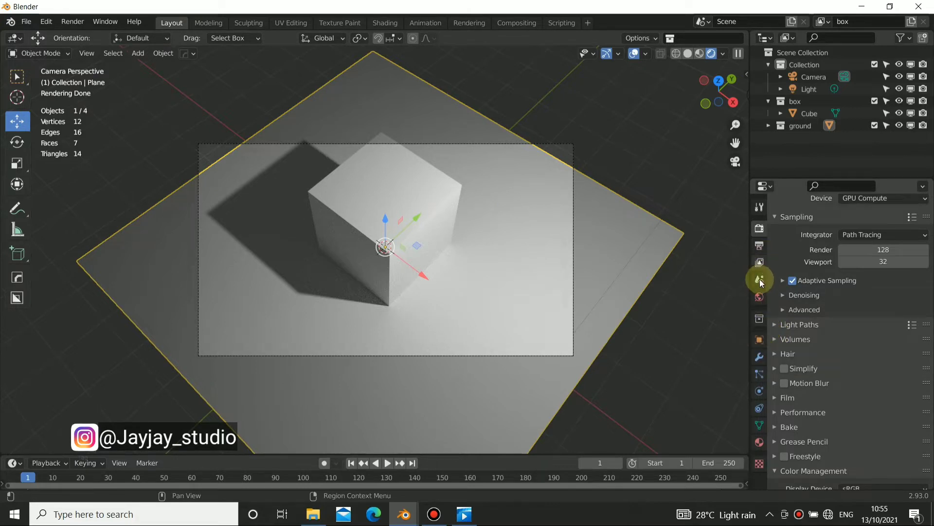
pyautogui.click(759, 357)
pyautogui.click(760, 339)
pyautogui.scroll(-3, 811, 400)
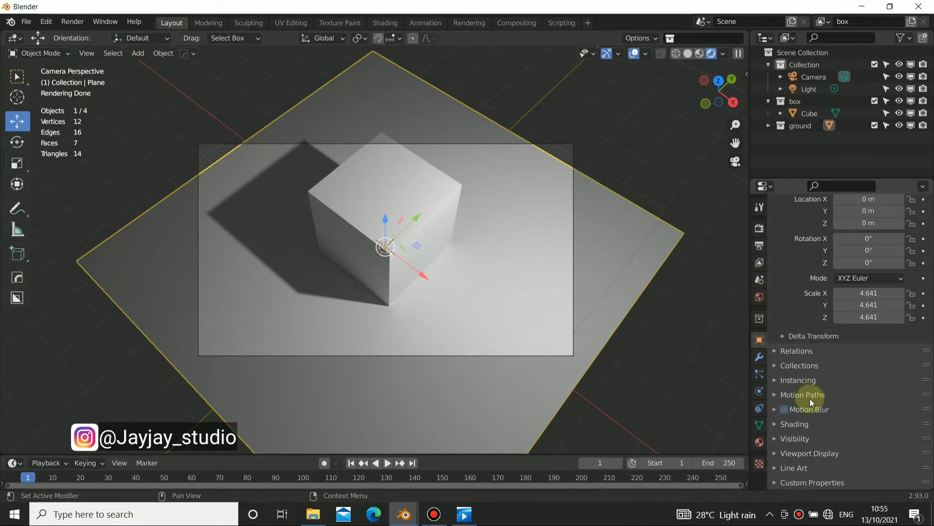
pyautogui.click(778, 423)
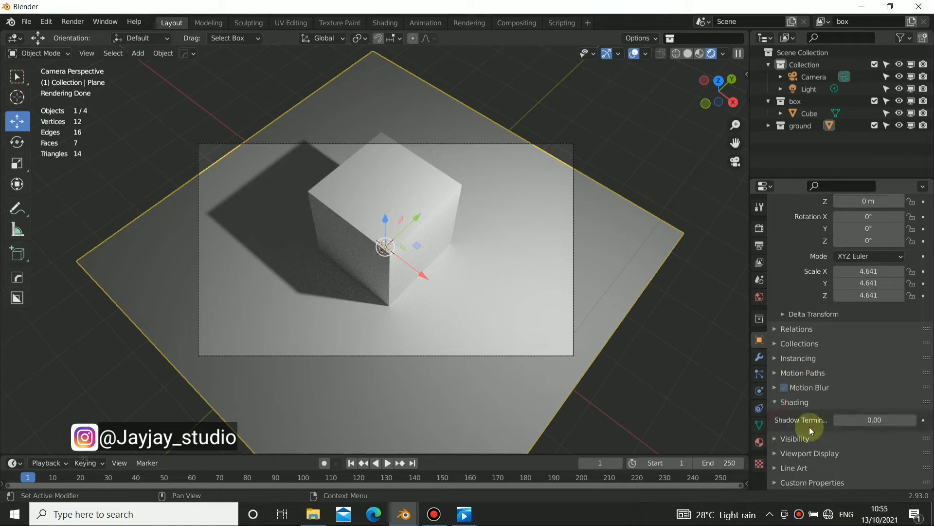
pyautogui.click(775, 402)
pyautogui.click(782, 438)
pyautogui.scroll(-6, 859, 418)
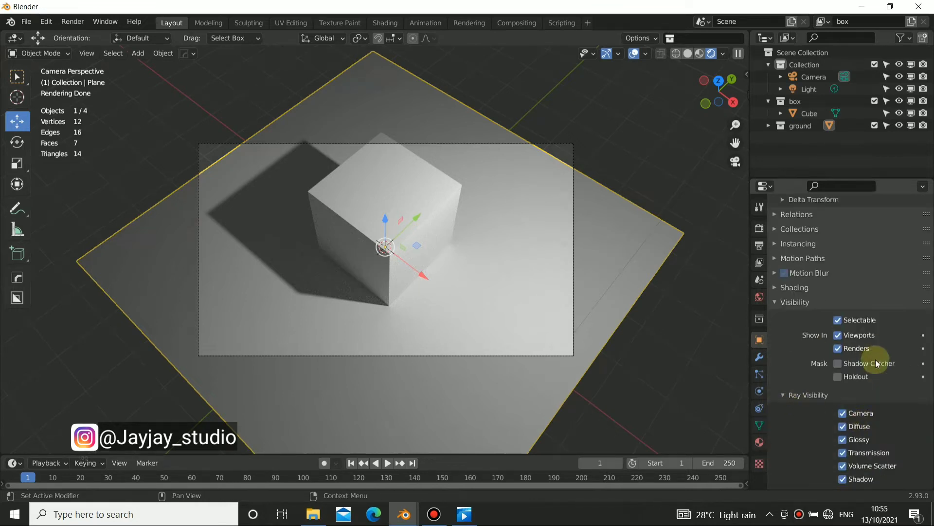
pyautogui.click(838, 364)
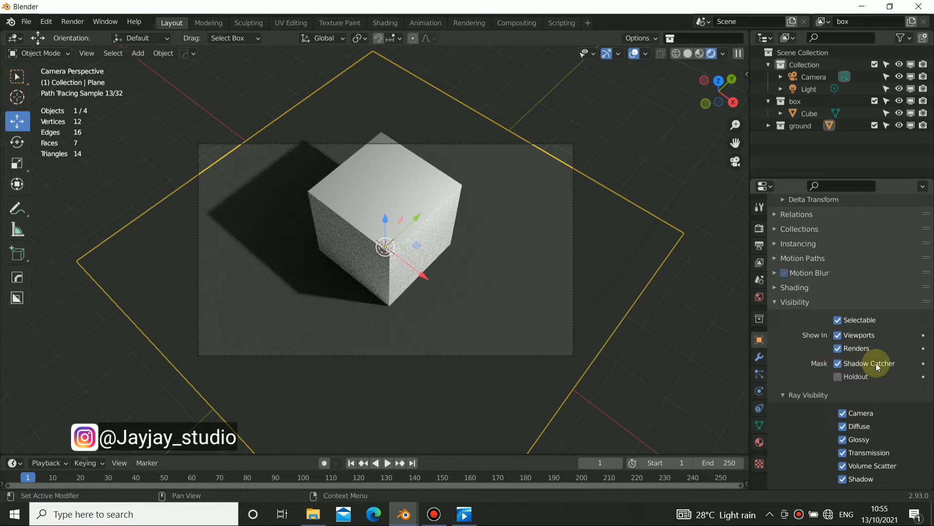
pyautogui.click(780, 303)
# Turn on a transparent film background for the render and check the cube with its shadow through the camera.
pyautogui.moveTo(391, 317); pyautogui.dragTo(386, 265, button='middle')
pyautogui.press('KP_0')
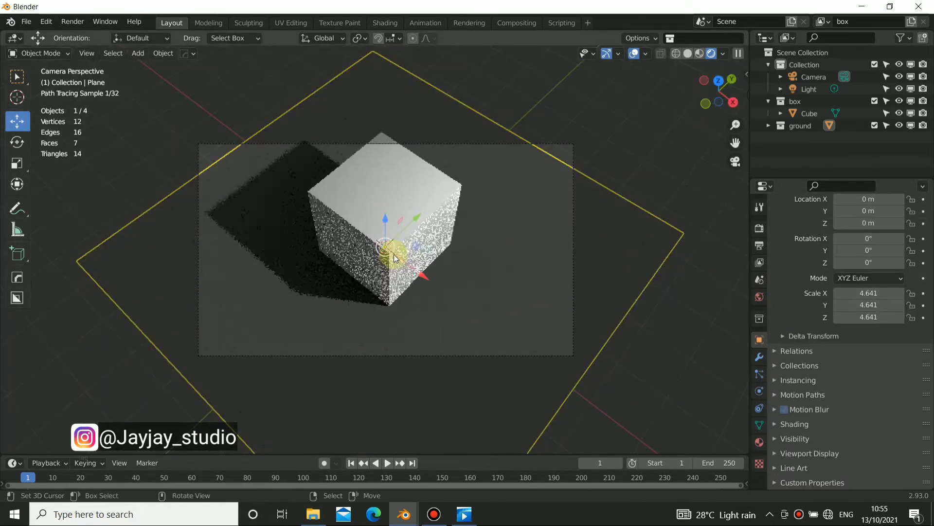
pyautogui.click(760, 230)
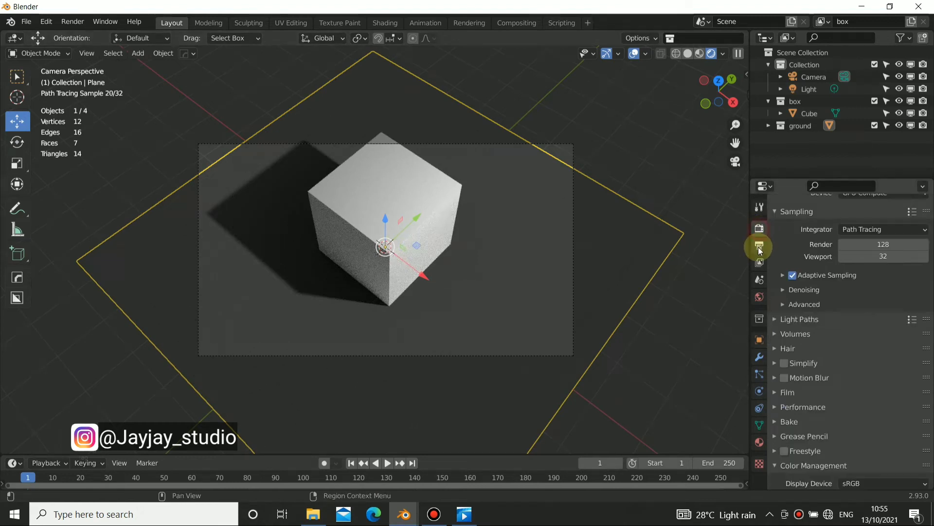
pyautogui.click(775, 392)
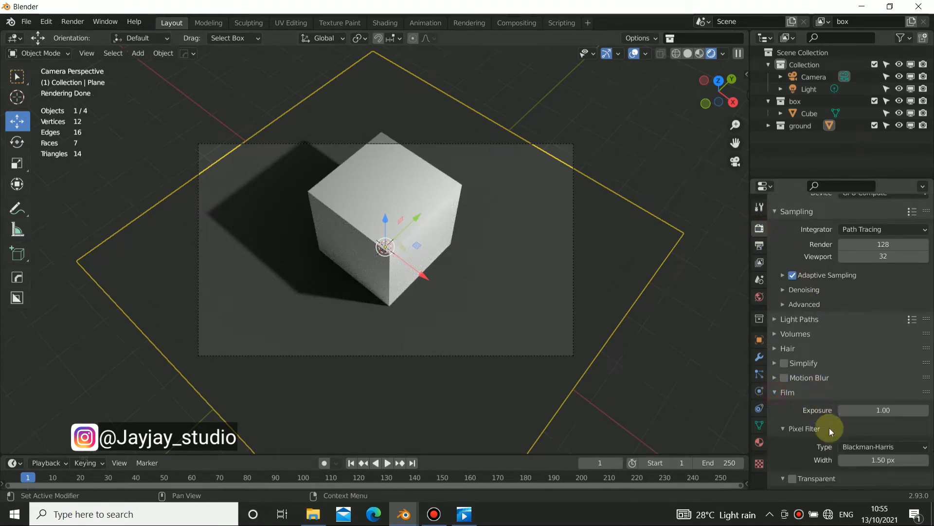
pyautogui.click(792, 478)
pyautogui.click(776, 393)
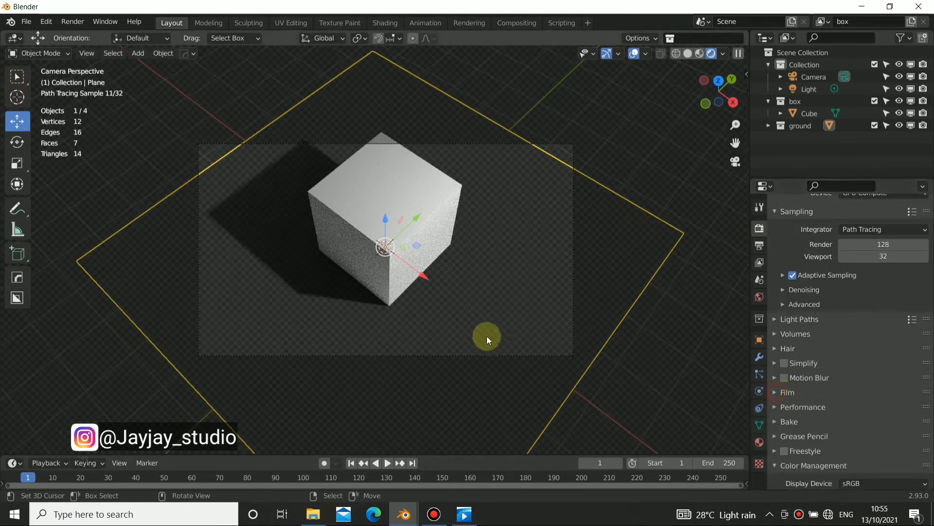
pyautogui.moveTo(393, 313); pyautogui.dragTo(477, 223, button='middle')
pyautogui.press('KP_0')
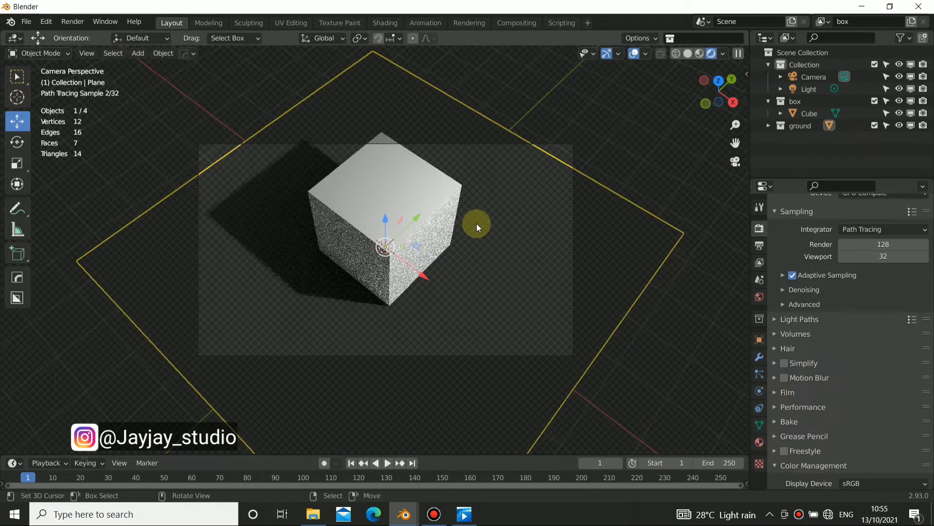
# Add a new view layer that copies the settings of the box view layer.
pyautogui.moveTo(349, 301); pyautogui.dragTo(365, 274, button='middle')
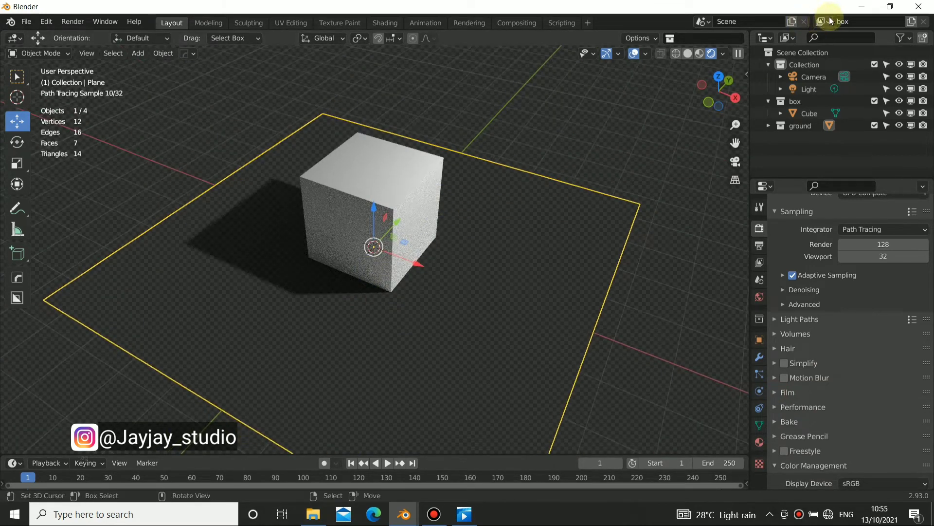
pyautogui.click(911, 24)
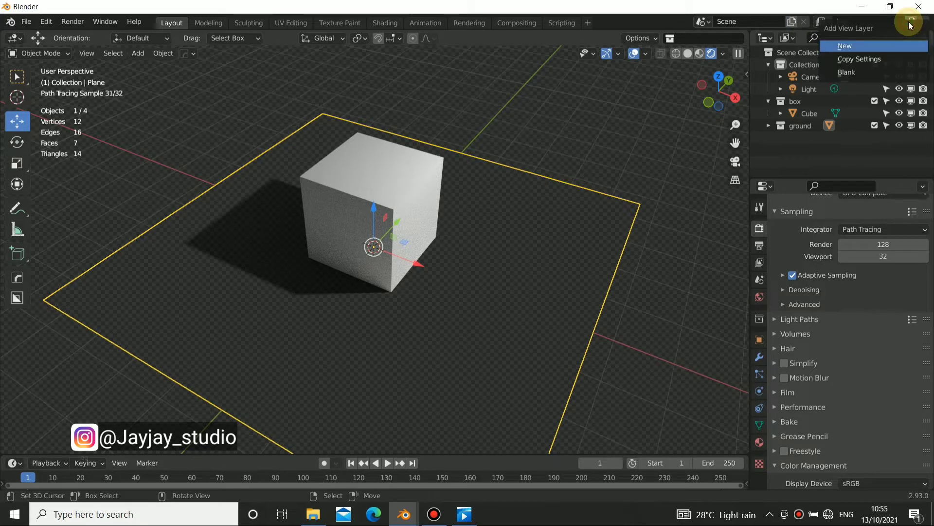
pyautogui.click(860, 58)
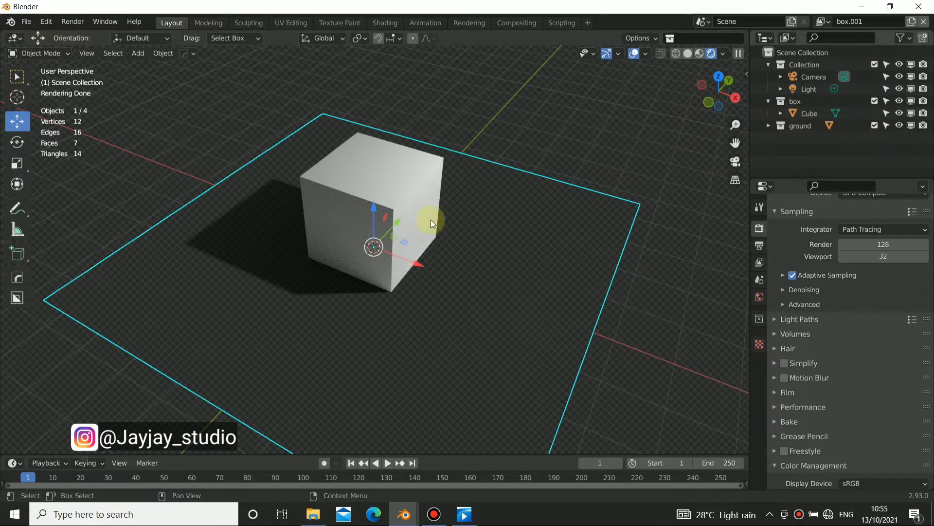
# Set the box collection to Indirect Only in the copied view layer and check its shadow through the camera.
pyautogui.moveTo(333, 236); pyautogui.dragTo(438, 171, button='middle')
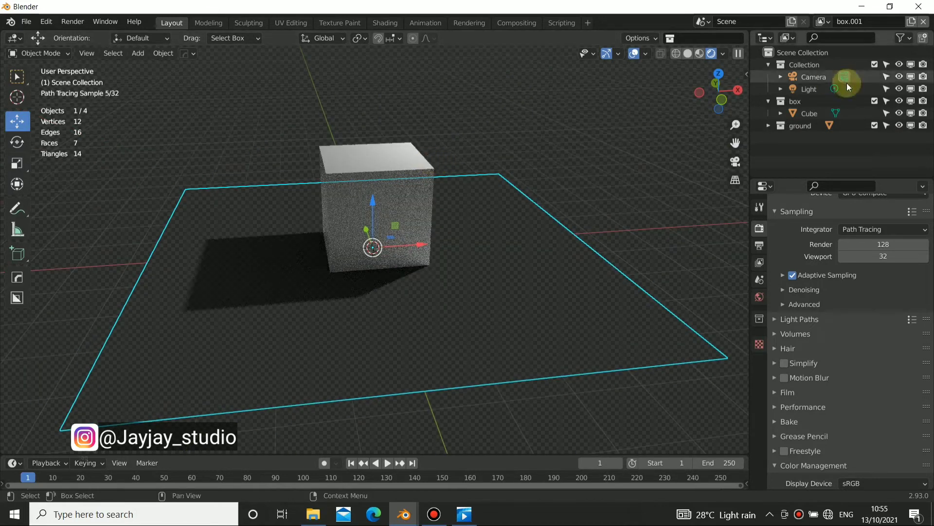
pyautogui.click(769, 100)
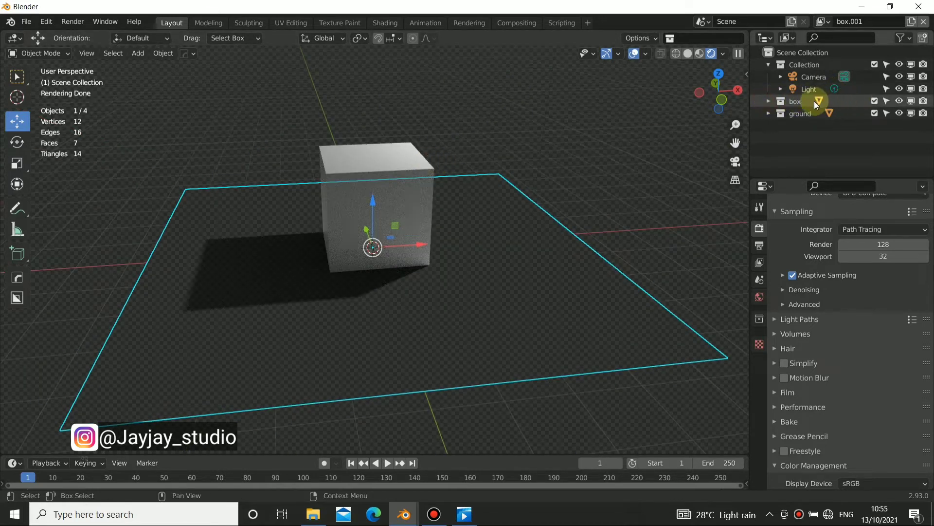
pyautogui.rightClick(844, 104)
pyautogui.moveTo(716, 275)
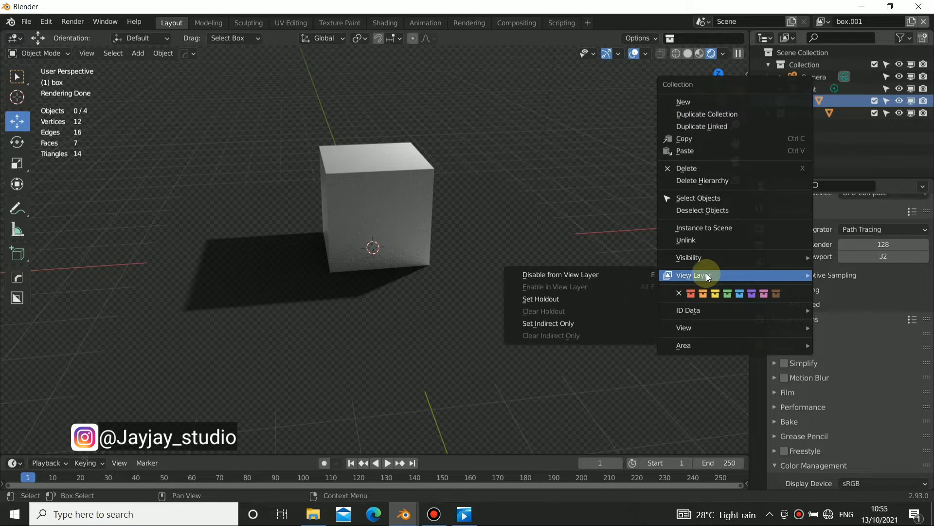
pyautogui.click(561, 323)
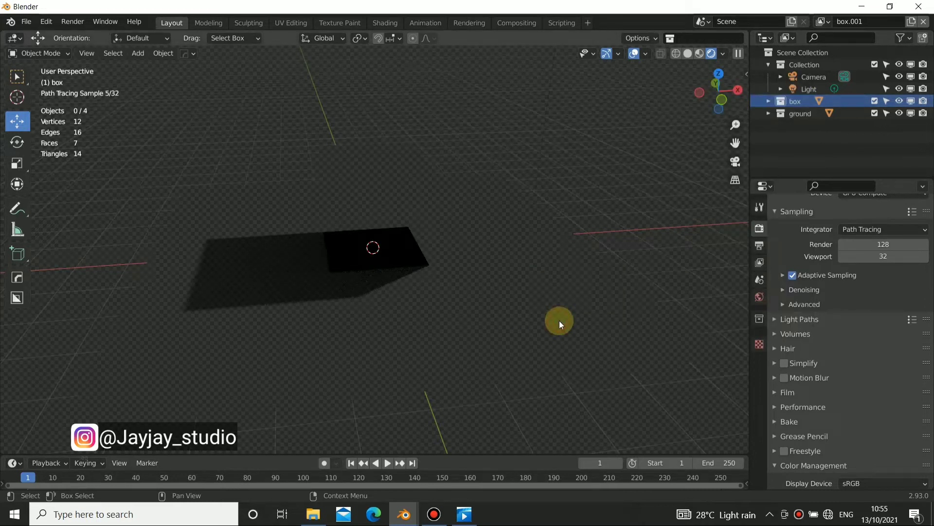
pyautogui.moveTo(559, 321); pyautogui.dragTo(280, 265, button='middle')
pyautogui.press('KP_0')
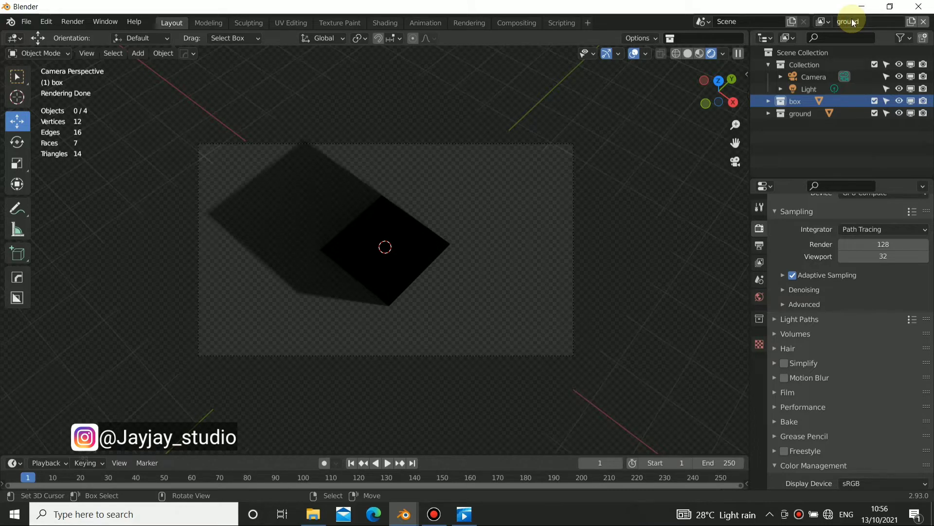
# Switch to the box view layer and set the ground collection to Indirect Only there.
pyautogui.click(821, 22)
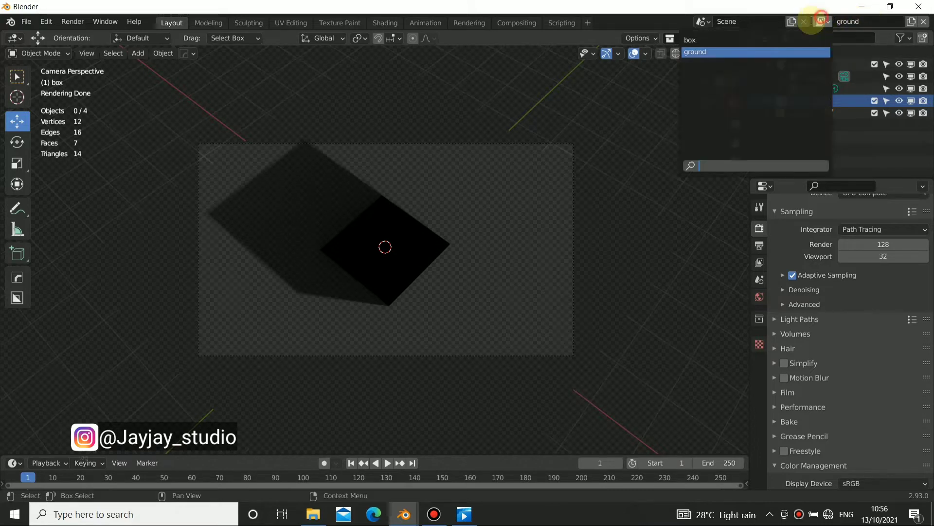
pyautogui.click(734, 41)
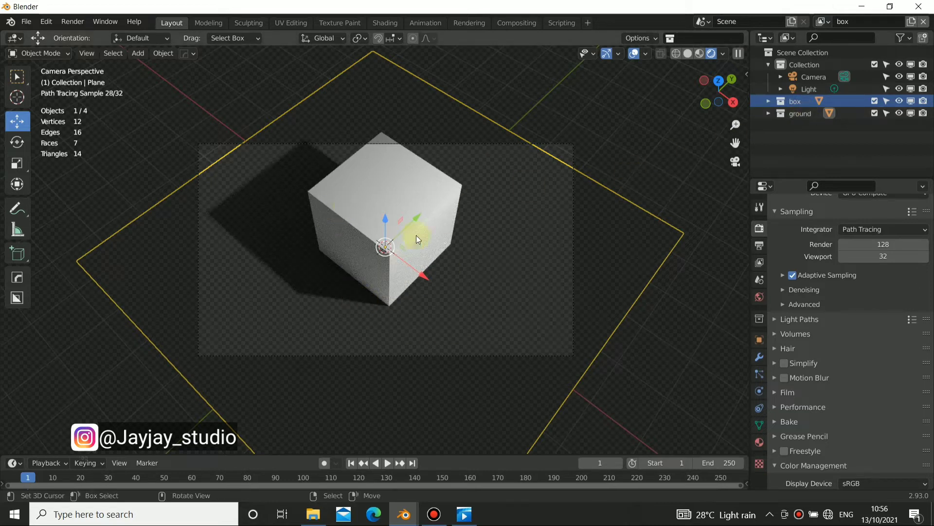
pyautogui.moveTo(276, 297); pyautogui.dragTo(428, 229, button='middle')
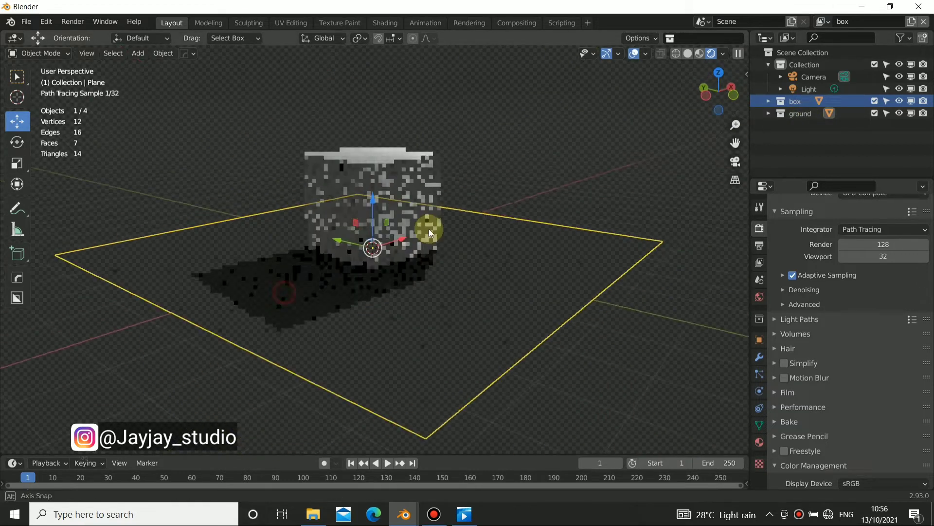
pyautogui.press('KP_0')
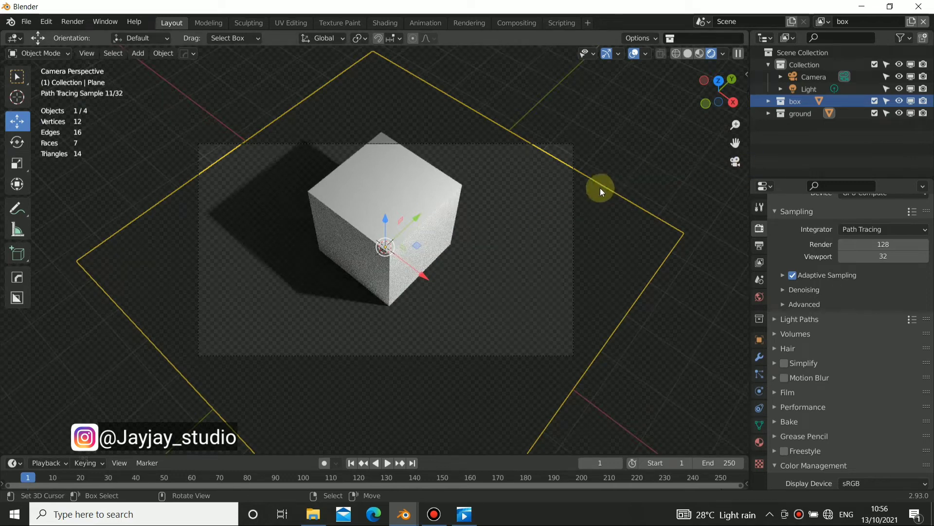
pyautogui.press('KP_0')
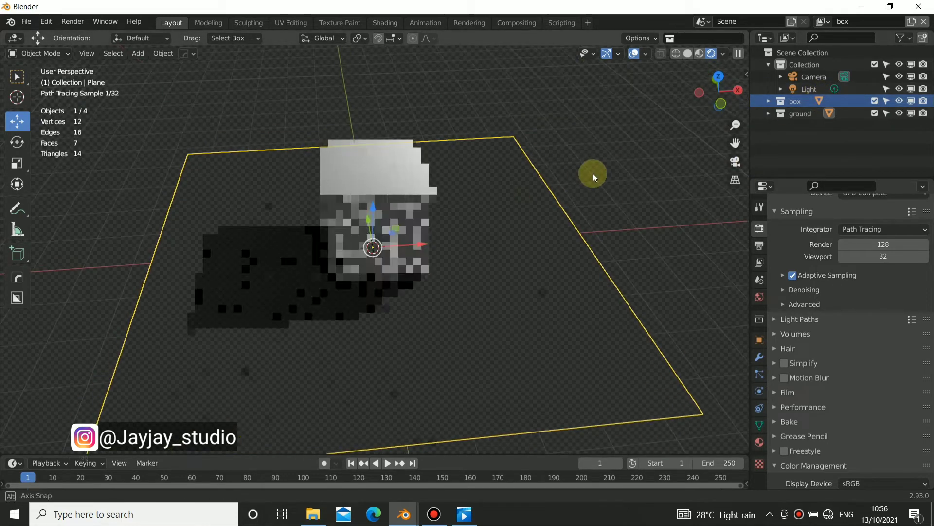
pyautogui.click(796, 121)
pyautogui.rightClick(816, 114)
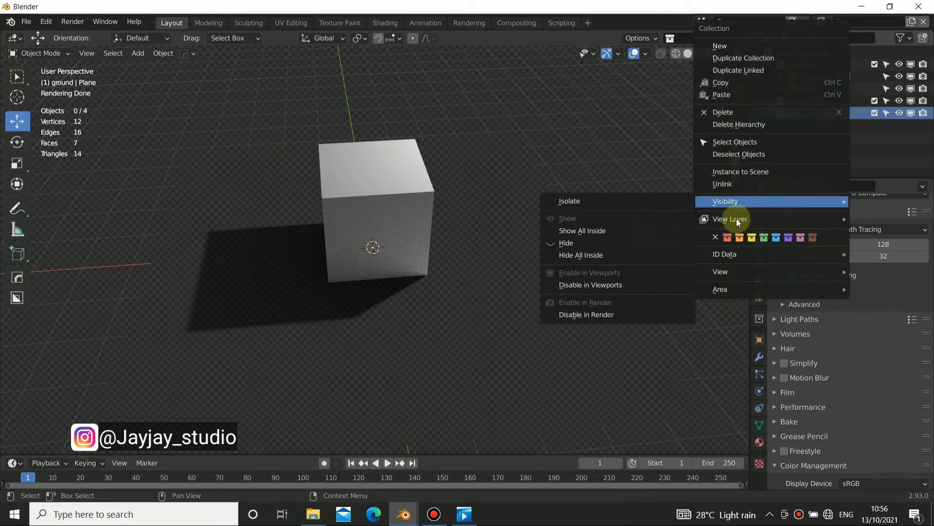
pyautogui.moveTo(735, 217)
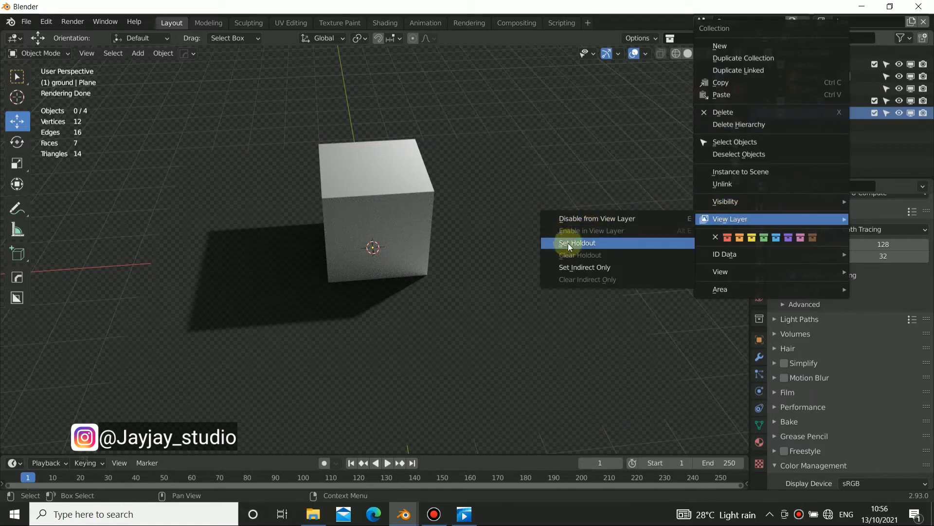
pyautogui.click(583, 268)
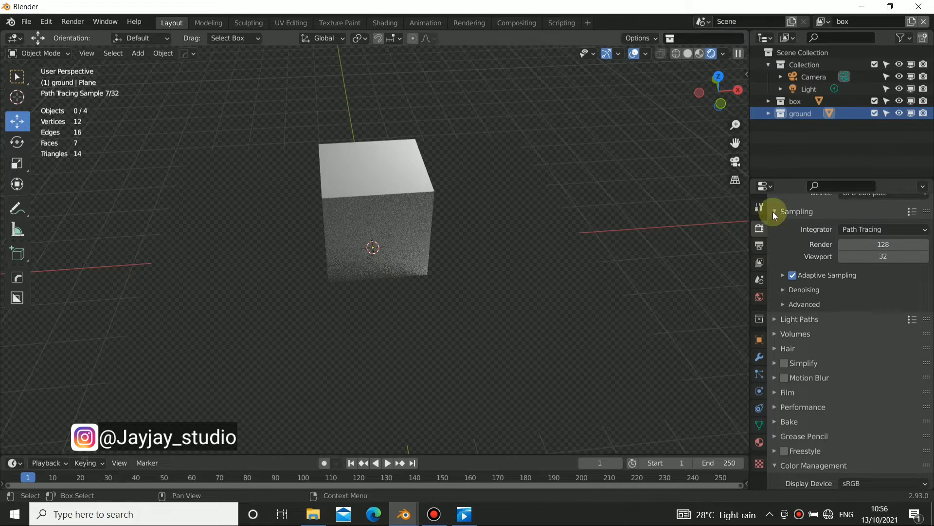
# Set the ground collection as a Holdout in the box view layer and check the cube through the camera.
pyautogui.rightClick(810, 119)
pyautogui.moveTo(731, 217)
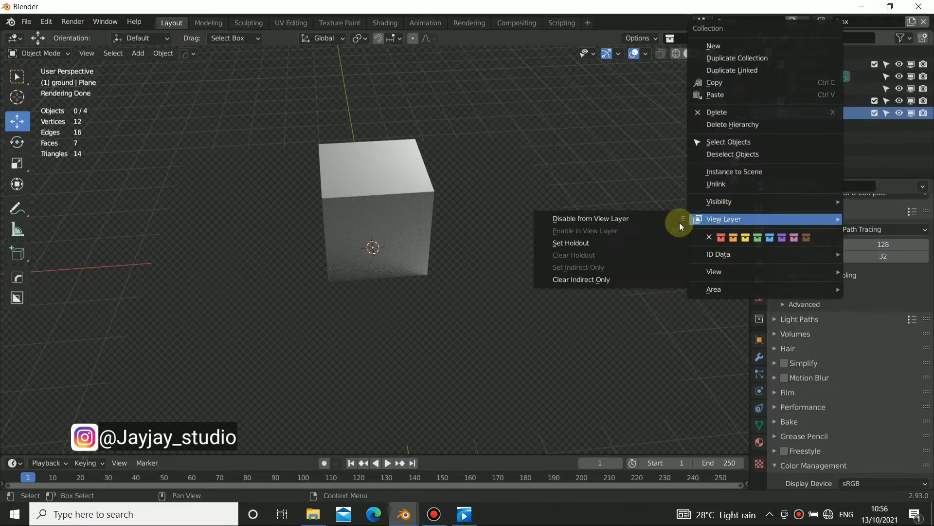
pyautogui.click(582, 242)
pyautogui.moveTo(552, 247)
pyautogui.mouseDown(button='middle')
pyautogui.moveTo(430, 251)
pyautogui.moveTo(455, 267)
pyautogui.mouseUp(button='middle')
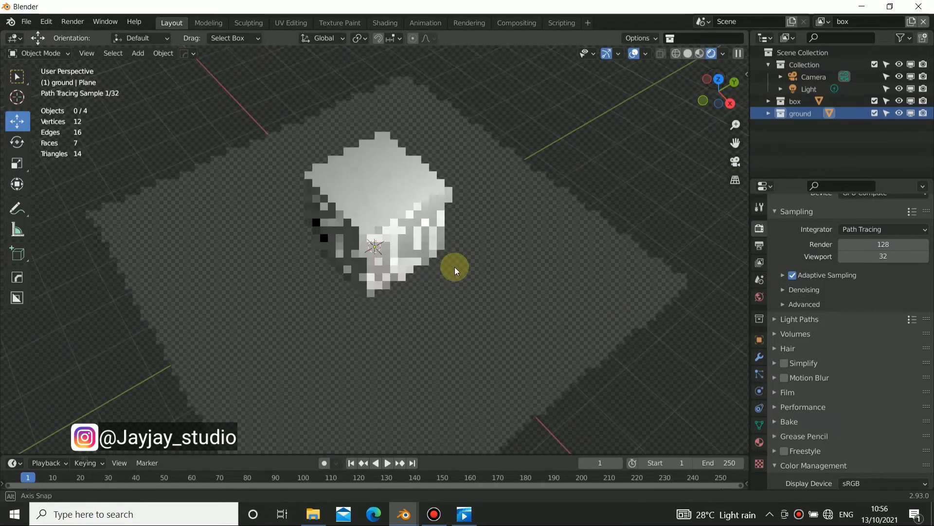
pyautogui.click(769, 115)
pyautogui.moveTo(345, 265); pyautogui.dragTo(458, 222, button='middle')
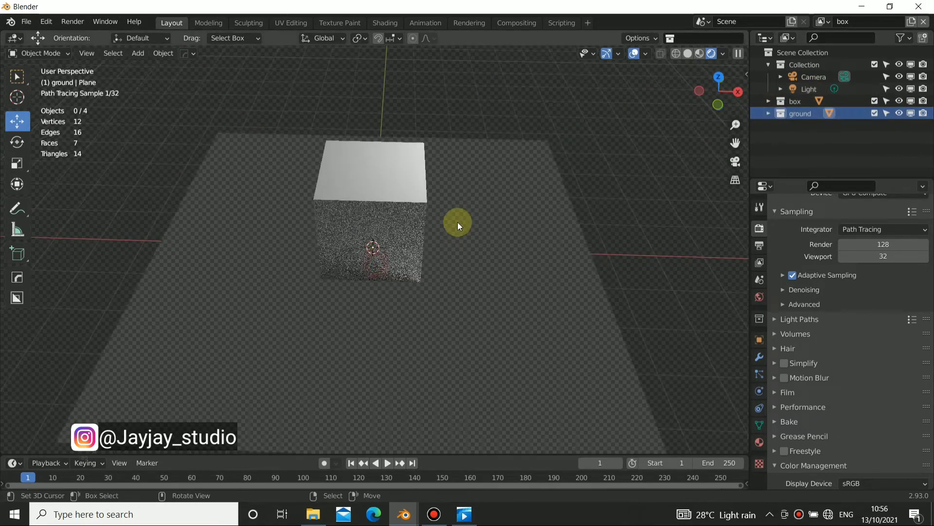
pyautogui.press('KP_0')
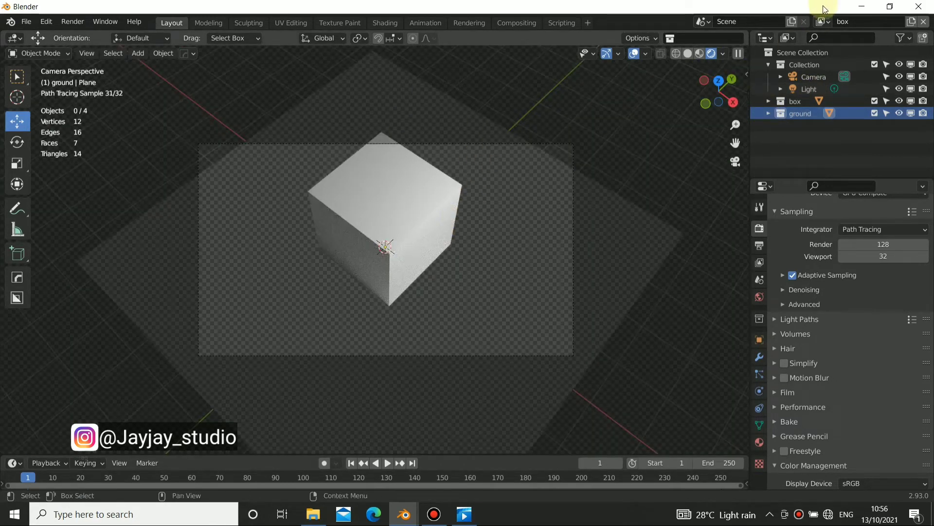
# Compare the ground and box view layers through the camera and render the image with box as the active layer.
pyautogui.click(824, 22)
pyautogui.click(731, 54)
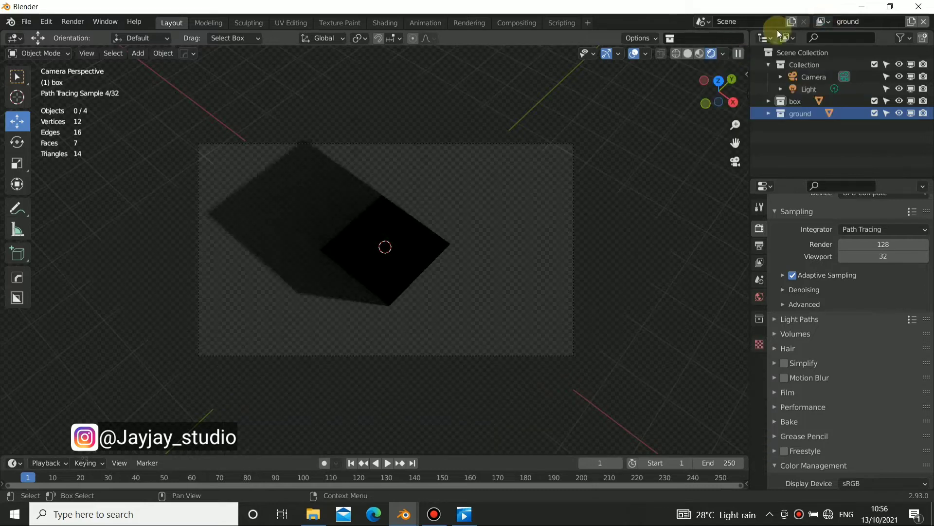
pyautogui.click(823, 22)
pyautogui.click(746, 42)
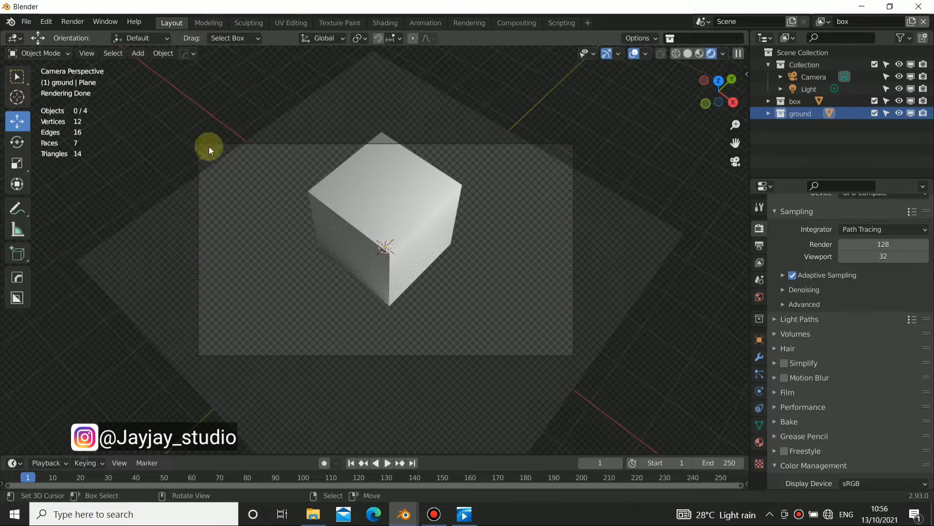
pyautogui.click(76, 29)
pyautogui.click(83, 35)
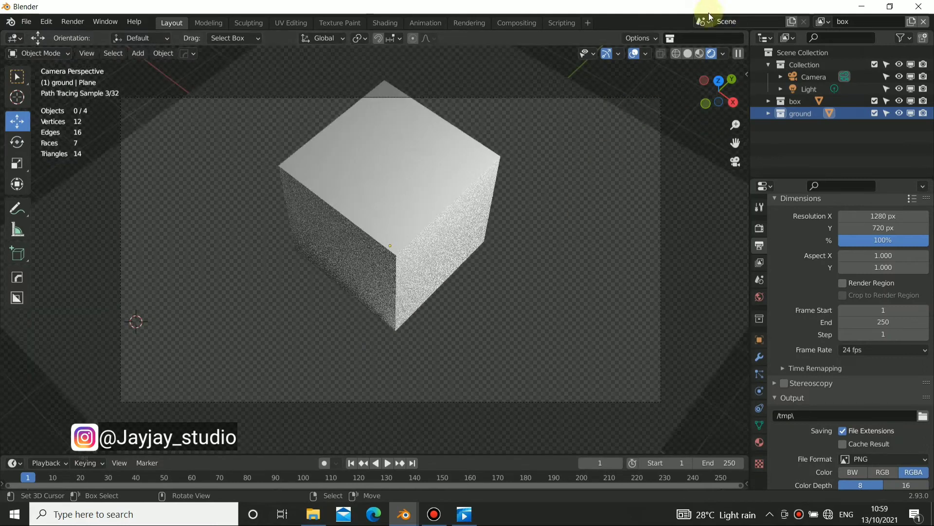
# Enable nodes in the Compositing workspace and expand the node editor over the Dope Sheet area.
pyautogui.click(518, 24)
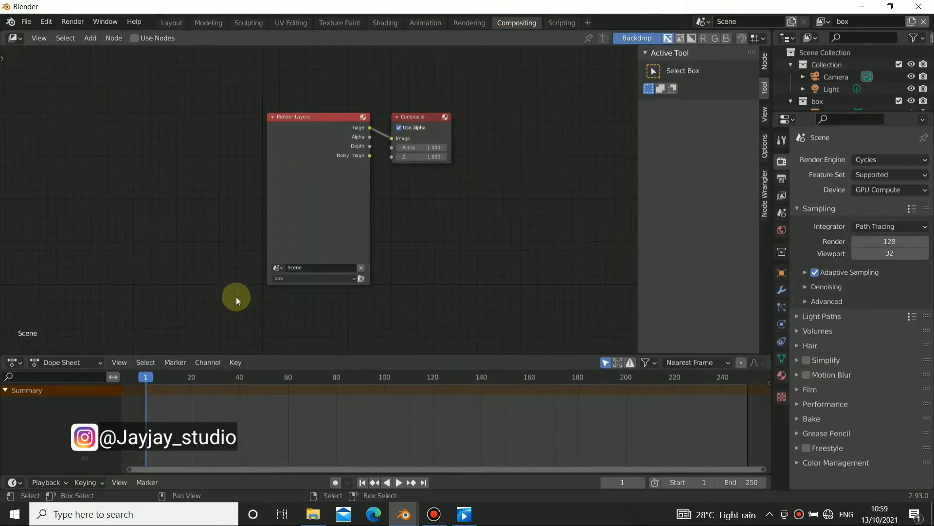
pyautogui.click(133, 38)
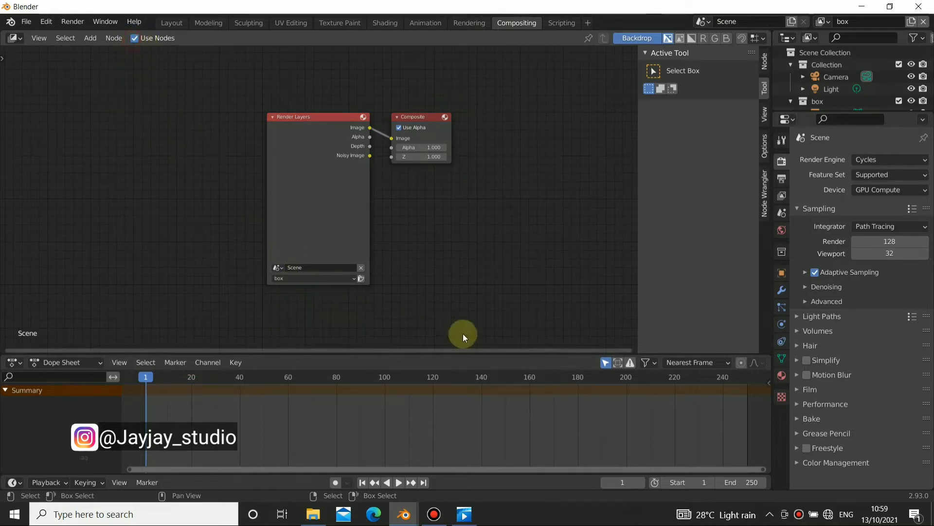
pyautogui.rightClick(772, 355)
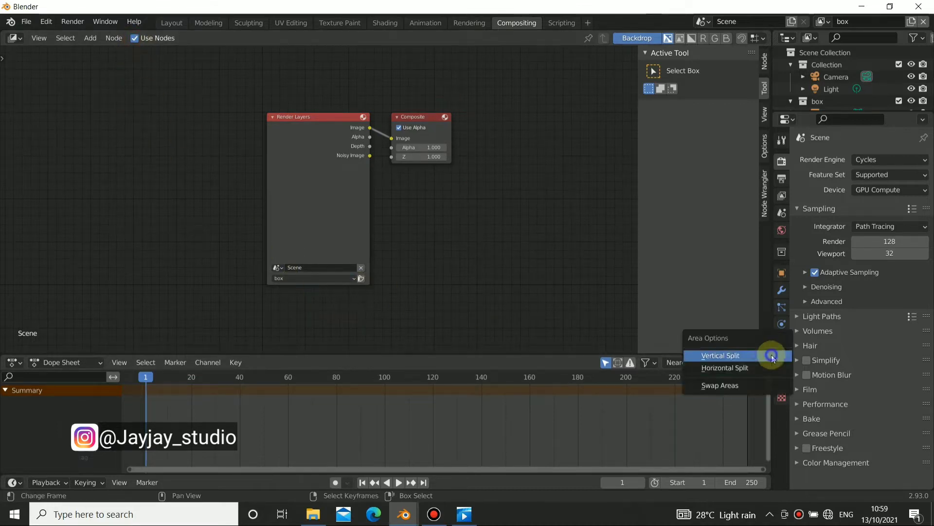
pyautogui.click(745, 369)
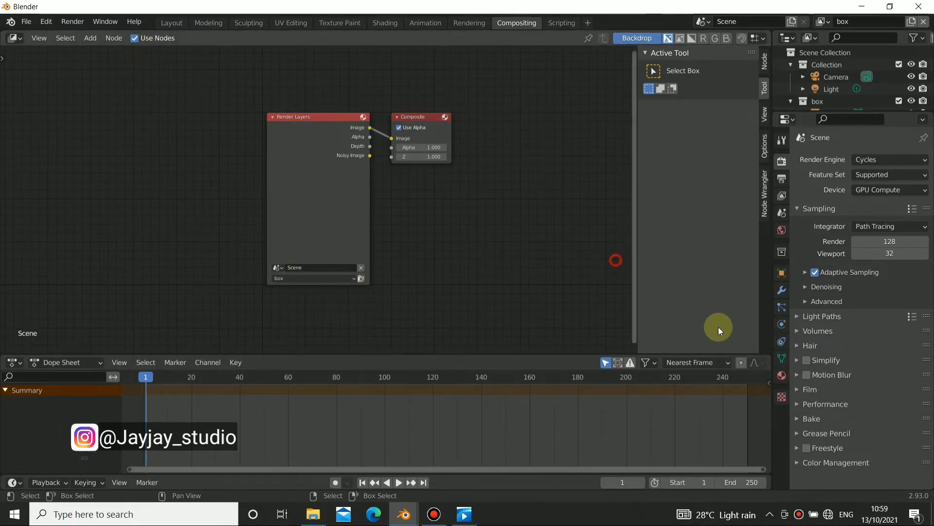
pyautogui.rightClick(771, 353)
pyautogui.click(715, 383)
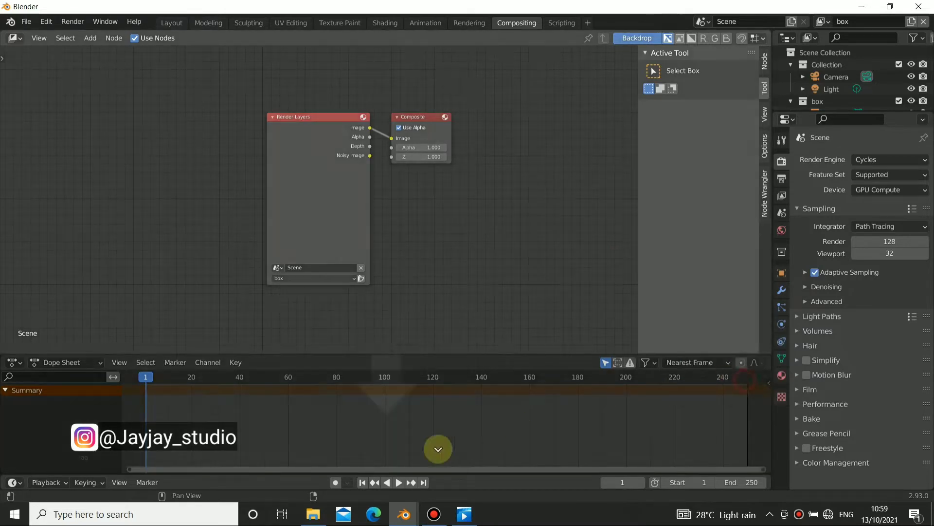
pyautogui.click(435, 447)
# Duplicate the Render Layers node, place the copy below the original and set its view layer to ground.
pyautogui.moveTo(304, 174); pyautogui.dragTo(159, 161, button='middle')
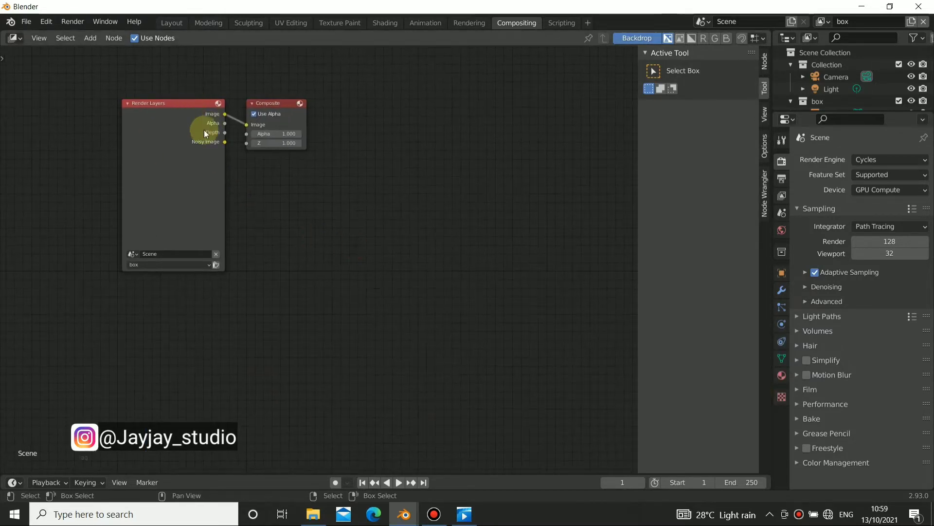
pyautogui.moveTo(270, 189); pyautogui.dragTo(312, 194, button='middle')
pyautogui.click(223, 163)
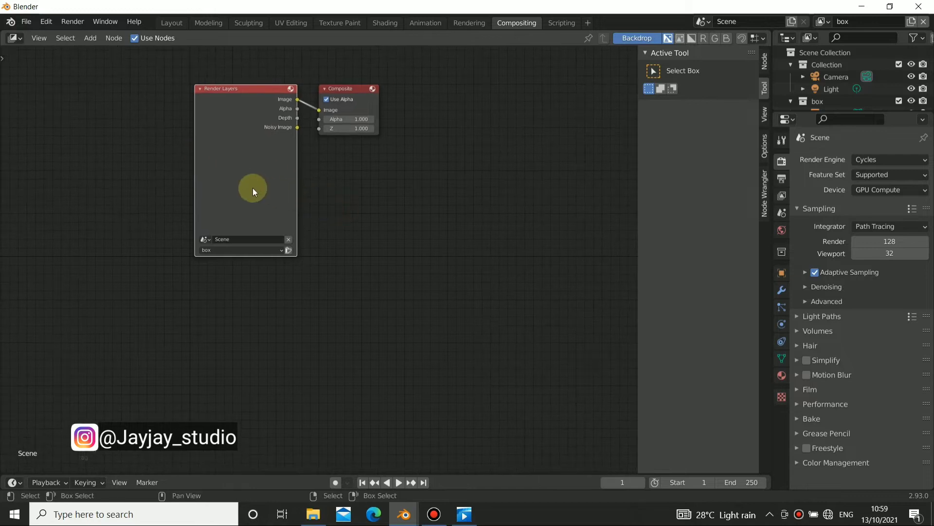
pyautogui.hotkey('shift', 'd')
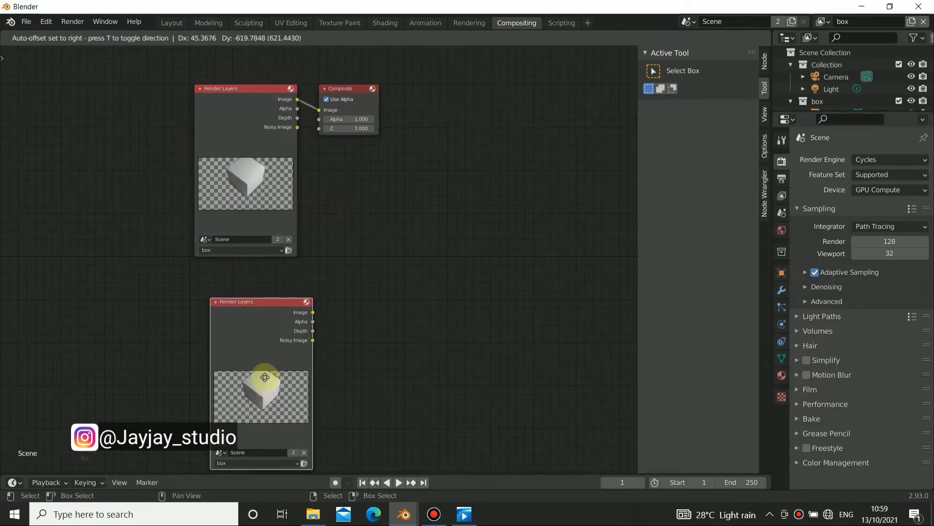
pyautogui.click(248, 371)
pyautogui.moveTo(337, 368); pyautogui.dragTo(364, 259, button='middle')
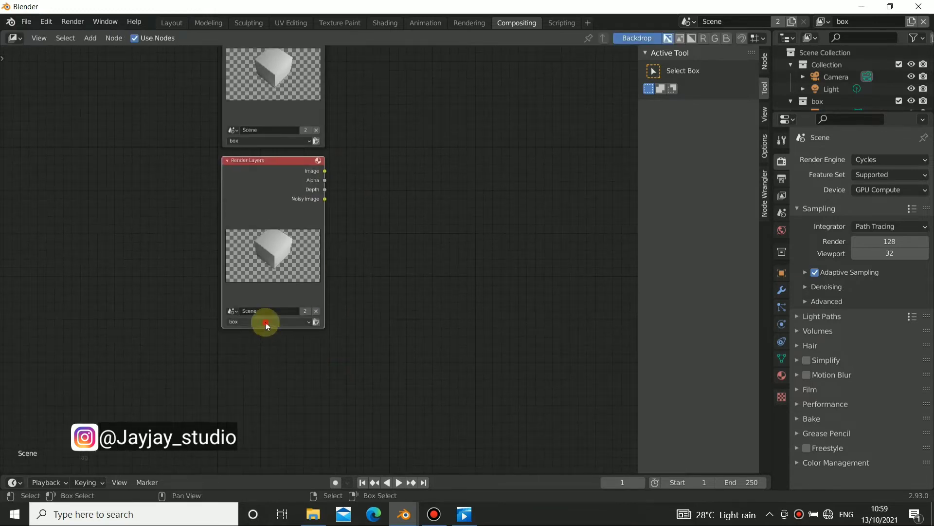
pyautogui.click(255, 341)
pyautogui.moveTo(334, 194); pyautogui.dragTo(282, 277, button='middle')
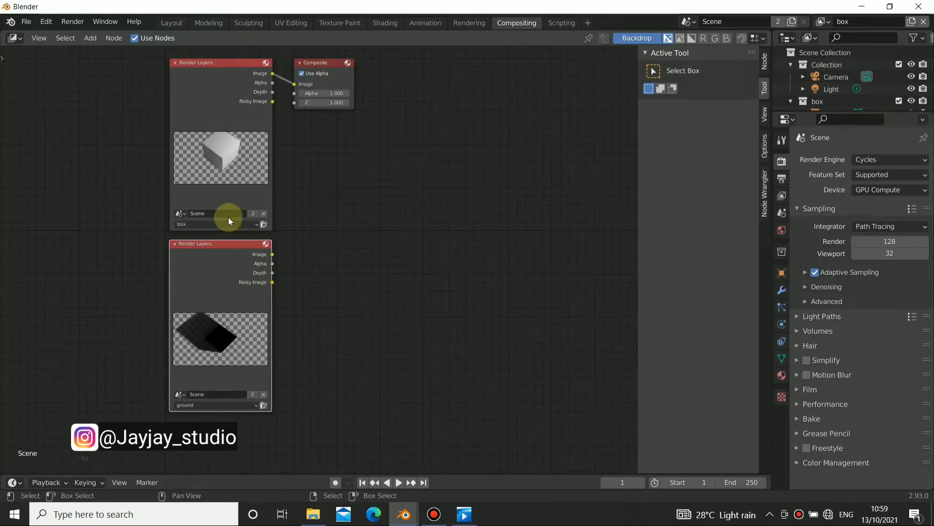
# Preview the ground Render Layers node through a Viewer node, shrink the backdrop and shift the Composite node aside.
pyautogui.keyDown('ctrl'); pyautogui.keyDown('shift'); pyautogui.click(232, 273); pyautogui.keyUp('shift'); pyautogui.keyUp('ctrl')
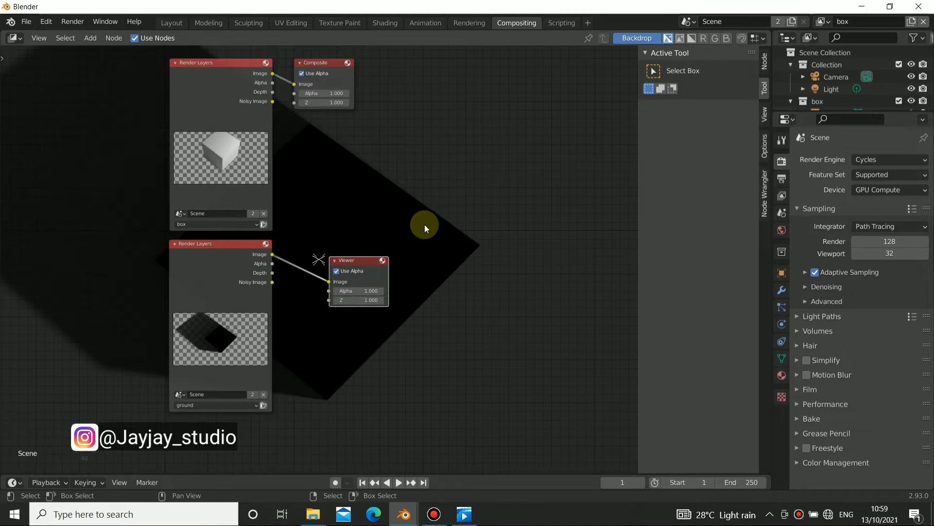
pyautogui.press('v')
pyautogui.press('v')
pyautogui.press('v')
pyautogui.keyDown('alt'); pyautogui.moveTo(374, 235); pyautogui.dragTo(302, 267); pyautogui.keyUp('alt')
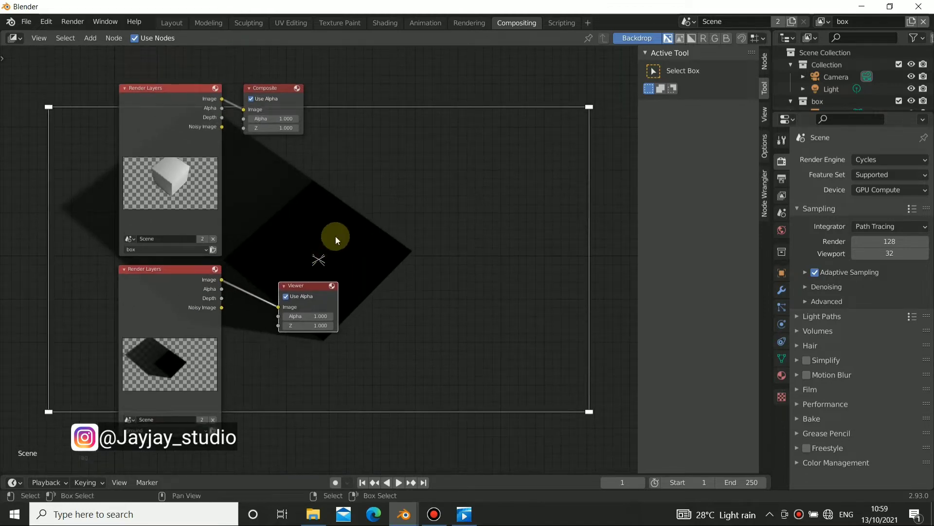
pyautogui.moveTo(294, 88); pyautogui.dragTo(322, 85)
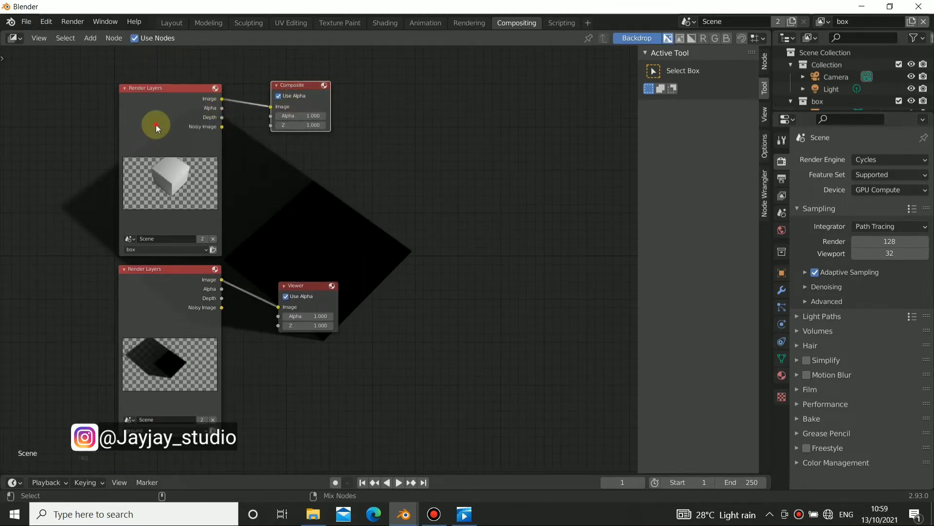
# Compare the box and ground renders in the backdrop by switching the Viewer between the two Render Layers nodes.
pyautogui.keyDown('ctrl'); pyautogui.keyDown('shift'); pyautogui.click(156, 124); pyautogui.keyUp('shift'); pyautogui.keyUp('ctrl')
pyautogui.moveTo(370, 243); pyautogui.dragTo(280, 229, button='middle')
pyautogui.keyDown('ctrl'); pyautogui.keyDown('shift'); pyautogui.click(80, 291); pyautogui.keyUp('shift'); pyautogui.keyUp('ctrl')
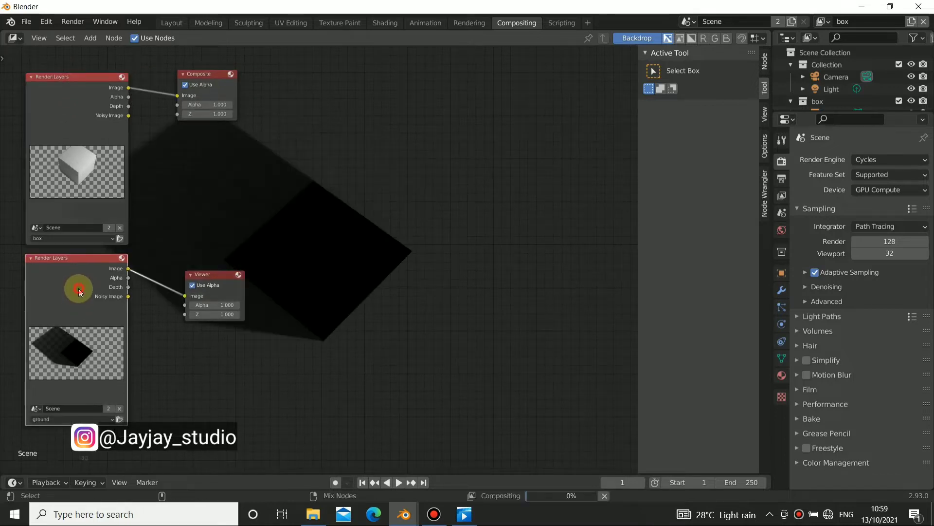
pyautogui.keyDown('ctrl'); pyautogui.keyDown('shift'); pyautogui.click(78, 101); pyautogui.keyUp('shift'); pyautogui.keyUp('ctrl')
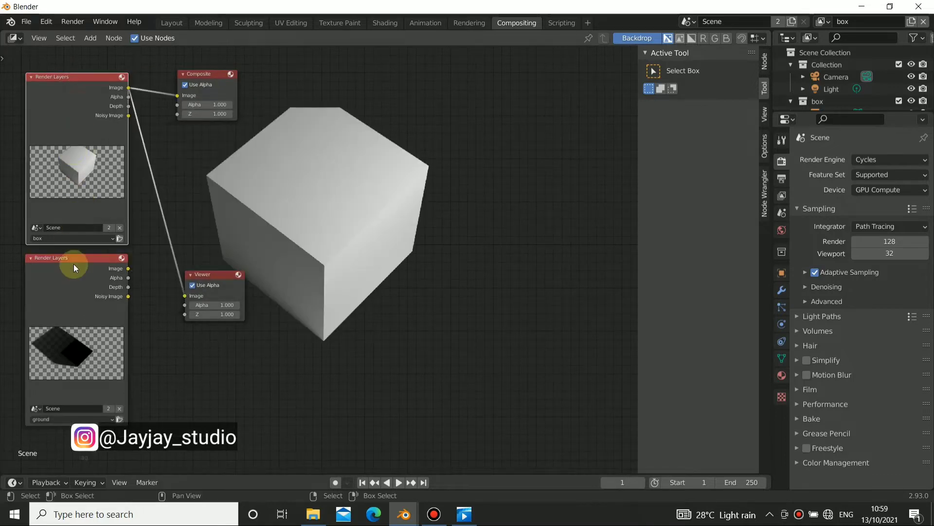
pyautogui.keyDown('ctrl'); pyautogui.keyDown('shift'); pyautogui.click(74, 264); pyautogui.keyUp('shift'); pyautogui.keyUp('ctrl')
pyautogui.keyDown('ctrl'); pyautogui.keyDown('shift'); pyautogui.click(86, 82); pyautogui.keyUp('shift'); pyautogui.keyUp('ctrl')
pyautogui.keyDown('ctrl'); pyautogui.keyDown('shift'); pyautogui.click(76, 277); pyautogui.keyUp('shift'); pyautogui.keyUp('ctrl')
pyautogui.keyDown('ctrl'); pyautogui.keyDown('shift'); pyautogui.click(68, 129); pyautogui.keyUp('shift'); pyautogui.keyUp('ctrl')
pyautogui.keyDown('ctrl'); pyautogui.keyDown('shift'); pyautogui.click(77, 278); pyautogui.keyUp('shift'); pyautogui.keyUp('ctrl')
# Shrink the backdrop preview further and send the box Render Layers image to the Viewer.
pyautogui.press('v')
pyautogui.press('v')
pyautogui.press('v')
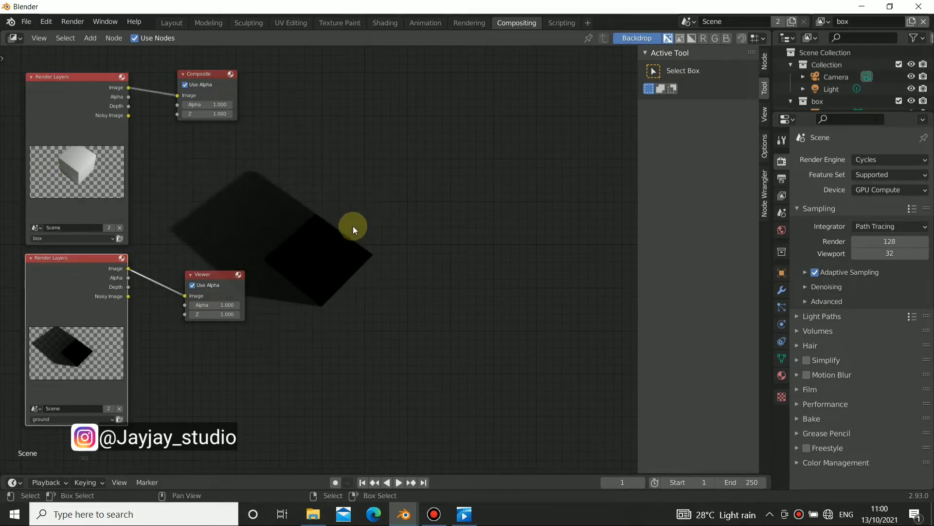
pyautogui.moveTo(351, 260); pyautogui.dragTo(390, 261, button='middle')
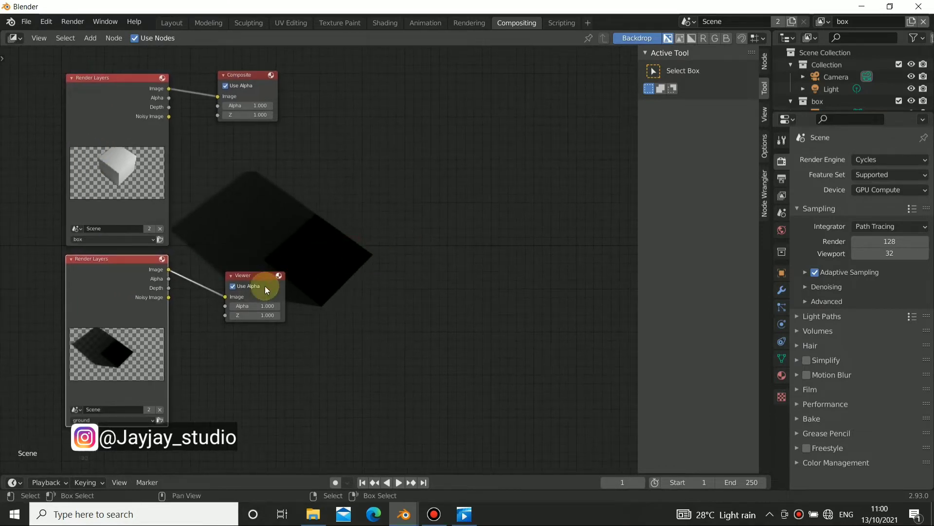
pyautogui.keyDown('ctrl'); pyautogui.keyDown('shift'); pyautogui.click(125, 101); pyautogui.keyUp('shift'); pyautogui.keyUp('ctrl')
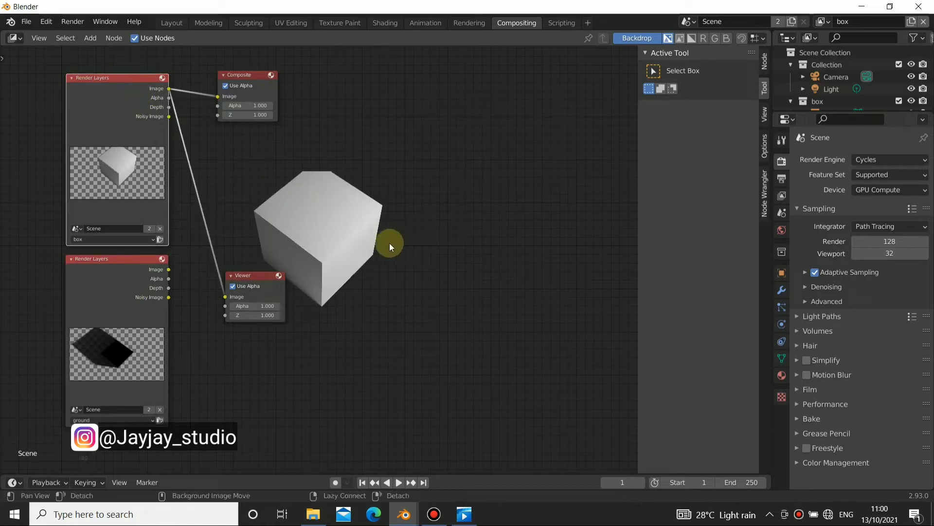
pyautogui.moveTo(389, 243); pyautogui.dragTo(381, 244, button='middle')
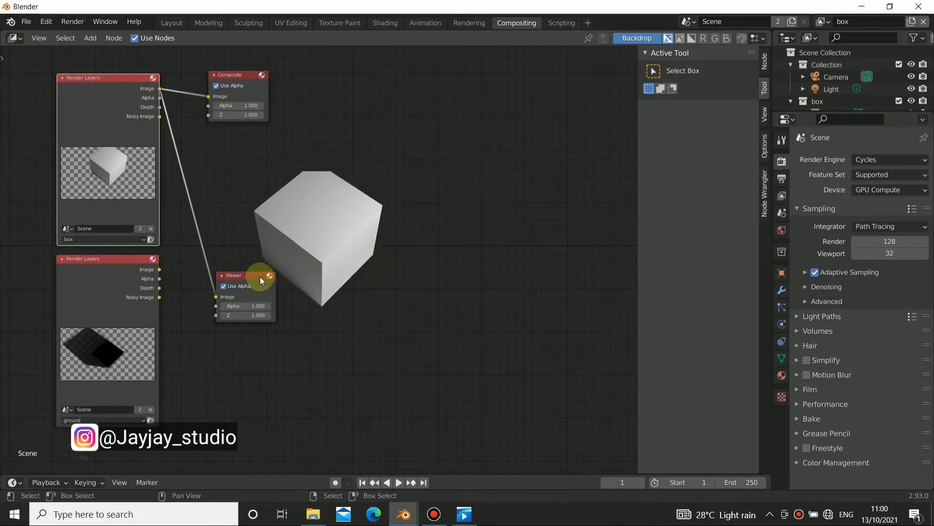
# Add an Alpha Over node beside the cube preview and move the Viewer node up next to the Composite node.
pyautogui.moveTo(260, 277); pyautogui.dragTo(270, 236)
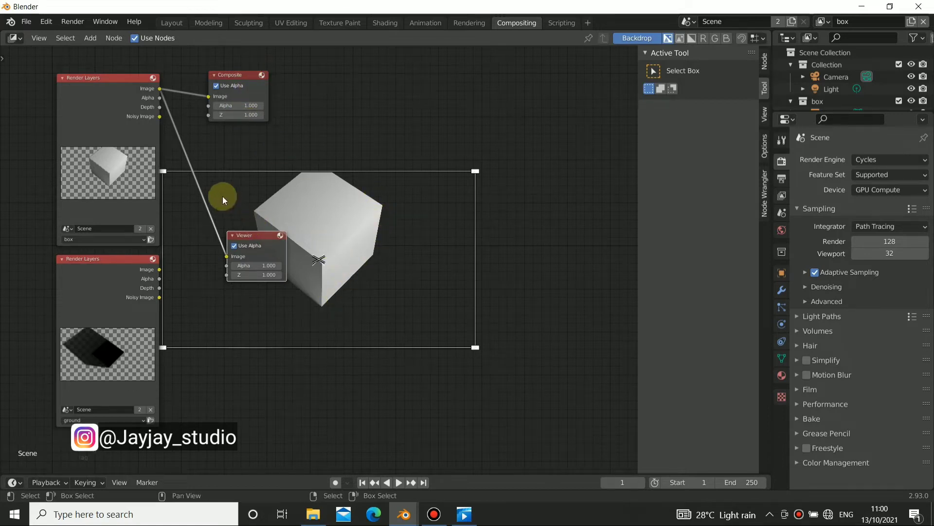
pyautogui.moveTo(380, 284); pyautogui.dragTo(344, 319, button='middle')
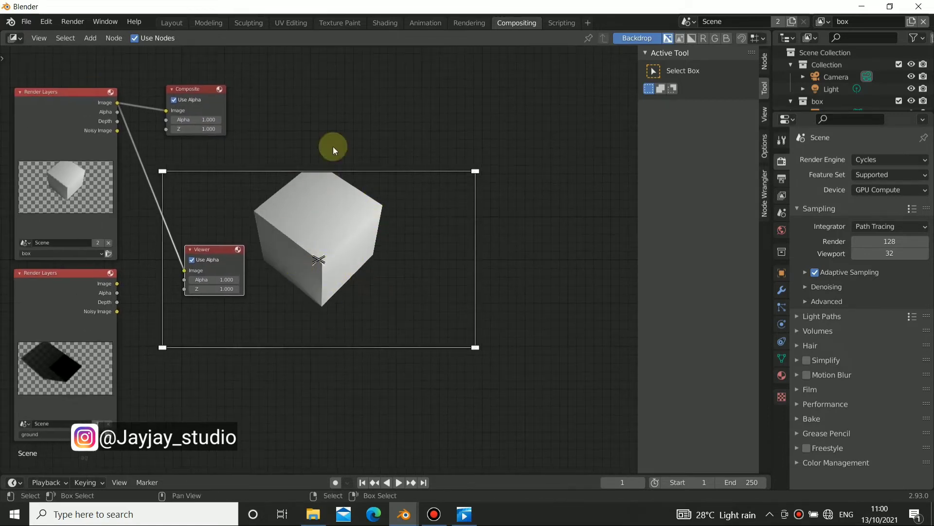
pyautogui.moveTo(367, 188); pyautogui.dragTo(425, 165, button='middle')
pyautogui.moveTo(335, 224); pyautogui.dragTo(335, 217, button='middle')
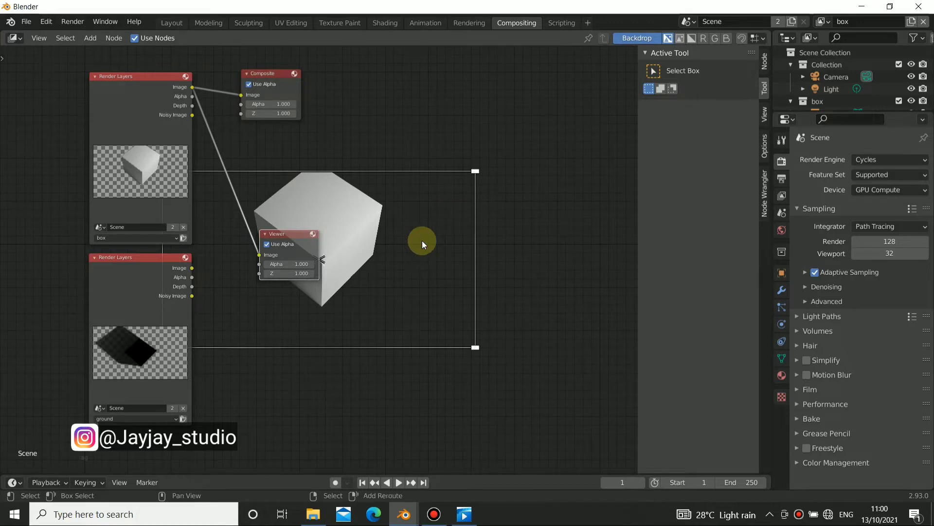
pyautogui.hotkey('shift', 'a')
pyautogui.moveTo(358, 289)
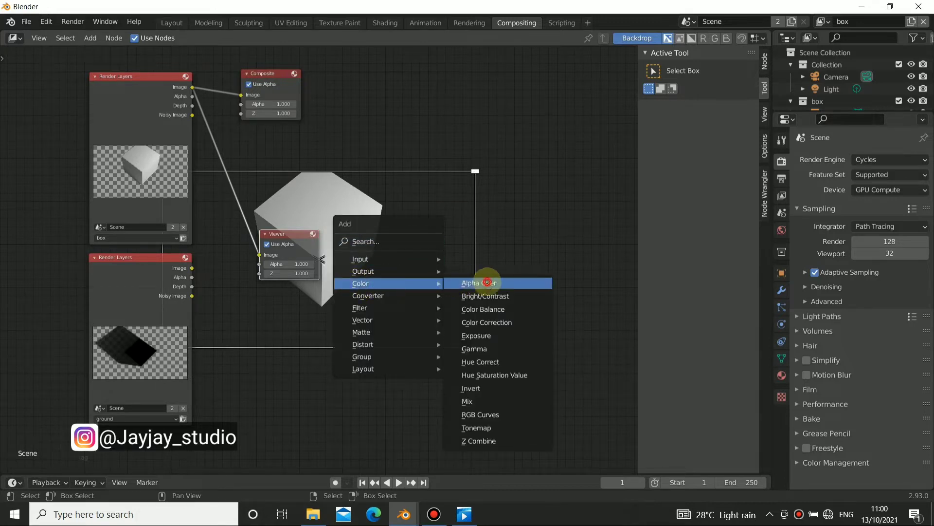
pyautogui.click(474, 283)
pyautogui.click(409, 206)
pyautogui.moveTo(280, 233); pyautogui.dragTo(365, 92)
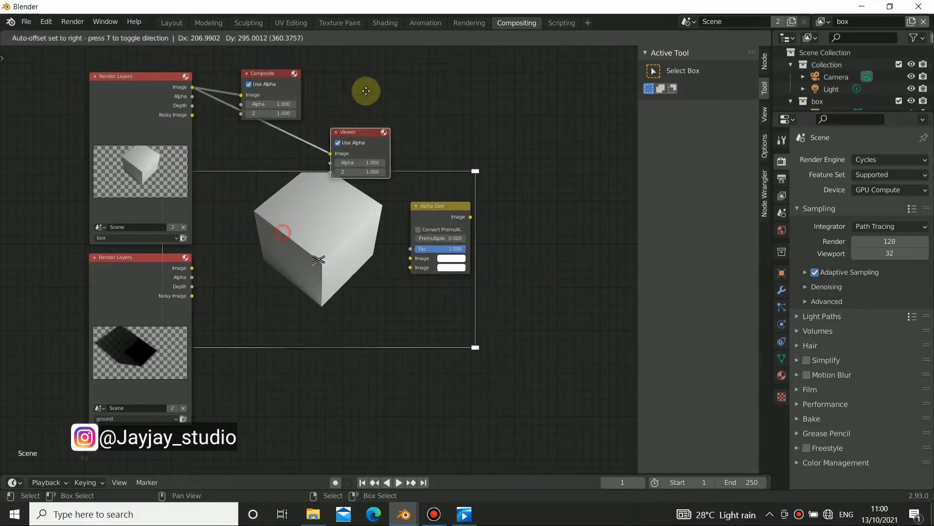
# Link the box and ground images to the Alpha Over's first and second inputs, preview its output and spread the nodes out.
pyautogui.moveTo(193, 87); pyautogui.dragTo(410, 258)
pyautogui.moveTo(192, 267); pyautogui.dragTo(417, 270)
pyautogui.keyDown('ctrl'); pyautogui.keyDown('shift'); pyautogui.click(445, 215); pyautogui.keyUp('shift'); pyautogui.keyUp('ctrl')
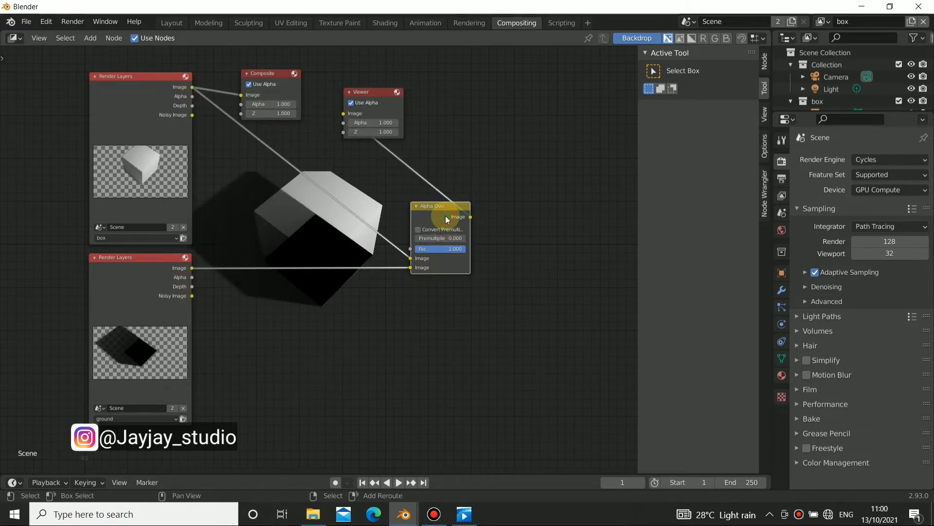
pyautogui.moveTo(446, 215); pyautogui.dragTo(417, 211)
pyautogui.moveTo(375, 93); pyautogui.dragTo(549, 98)
pyautogui.moveTo(354, 303); pyautogui.dragTo(252, 245, button='middle')
pyautogui.keyDown('alt'); pyautogui.moveTo(253, 246); pyautogui.dragTo(410, 300); pyautogui.keyUp('alt')
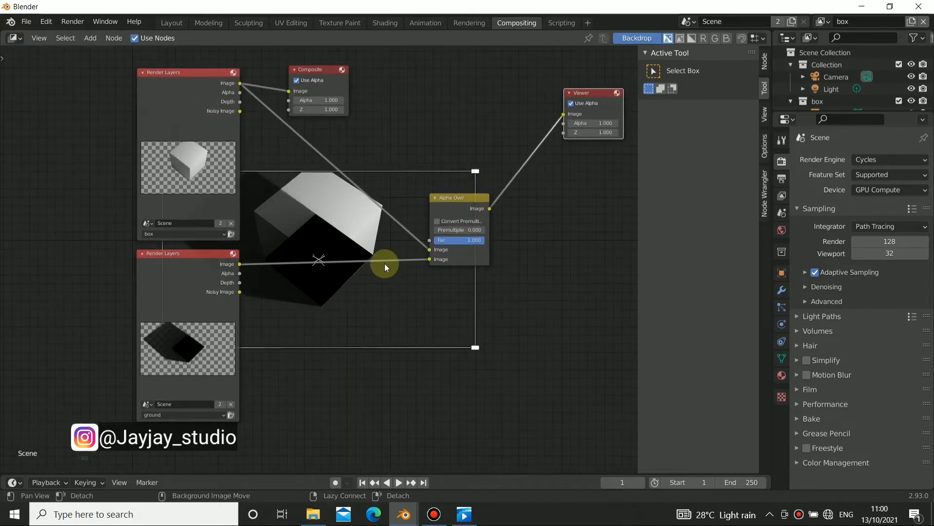
# Swap the Alpha Over inputs so the ground image is the first and the box image the second.
pyautogui.keyDown('alt'); pyautogui.moveTo(384, 264); pyautogui.dragTo(385, 264); pyautogui.keyUp('alt')
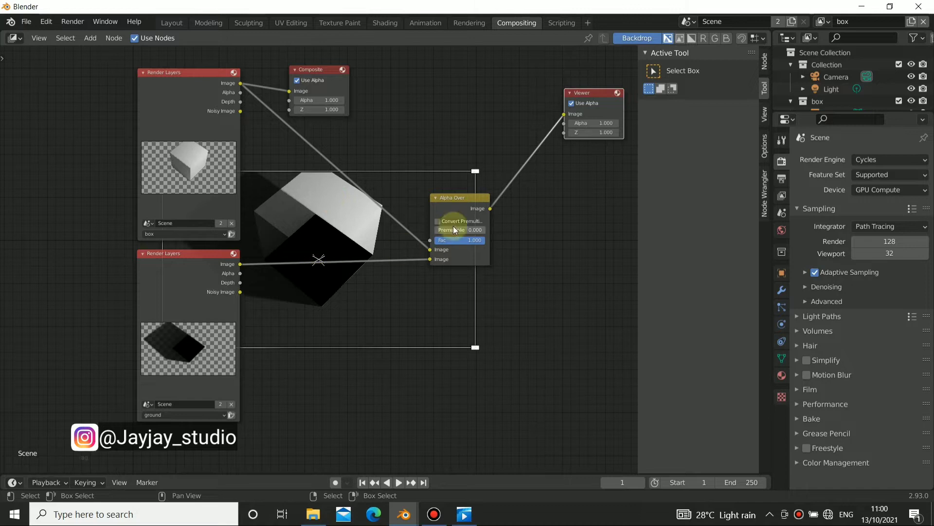
pyautogui.moveTo(433, 249); pyautogui.dragTo(431, 258)
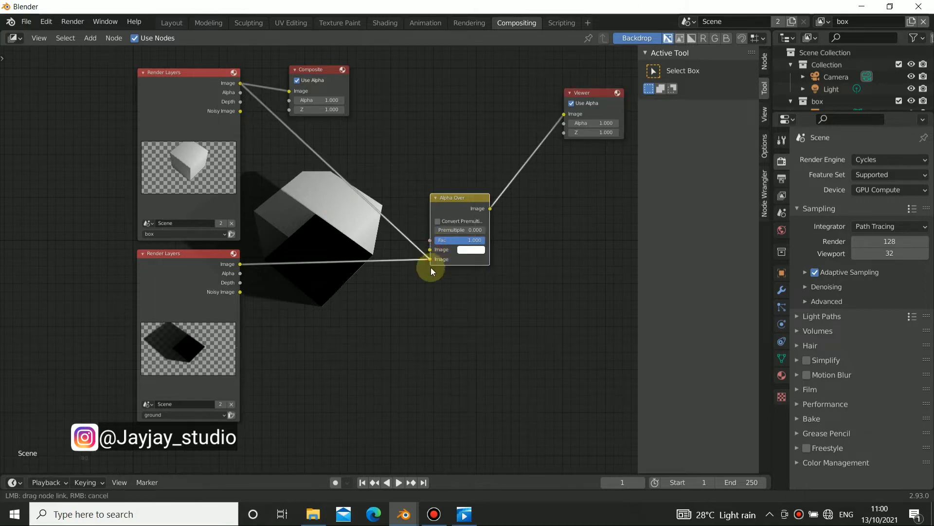
pyautogui.moveTo(349, 381); pyautogui.dragTo(220, 368, button='middle')
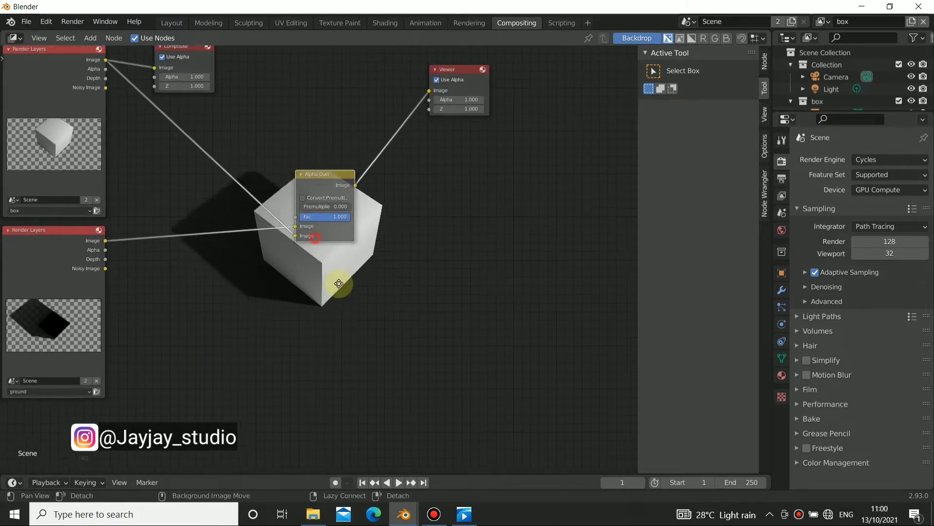
# Duplicate the Alpha Over node, insert the copy before the Viewer and feed the combined image into its second image input.
pyautogui.moveTo(469, 86); pyautogui.dragTo(538, 128)
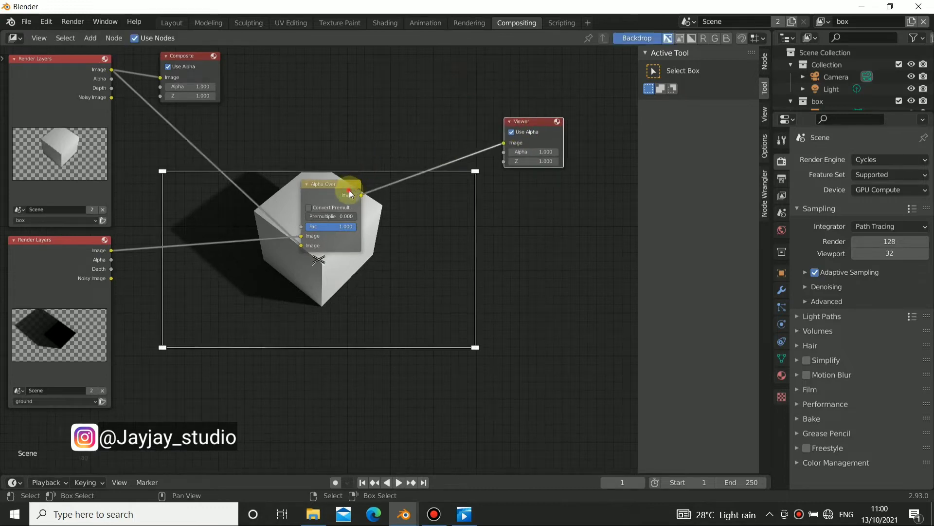
pyautogui.moveTo(351, 195); pyautogui.dragTo(313, 181)
pyautogui.hotkey('shift', 'a')
pyautogui.click(304, 171)
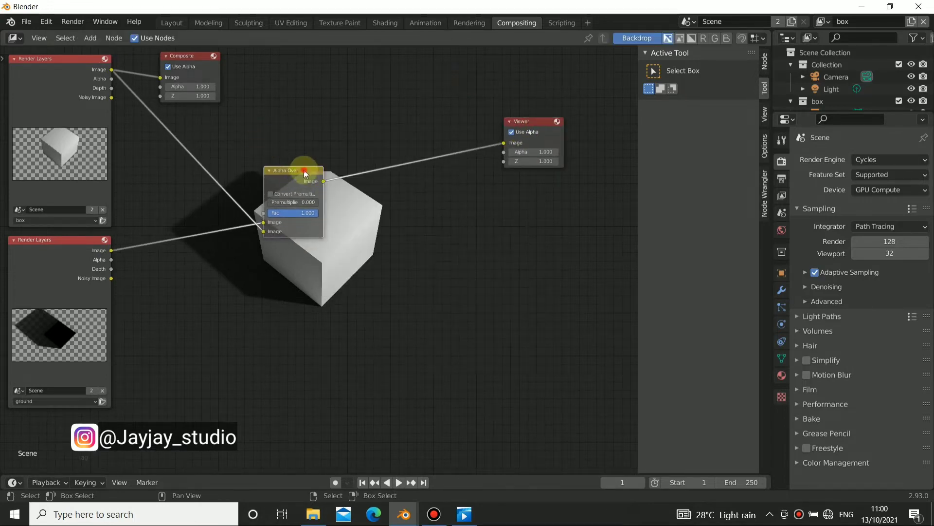
pyautogui.hotkey('shift', 'd')
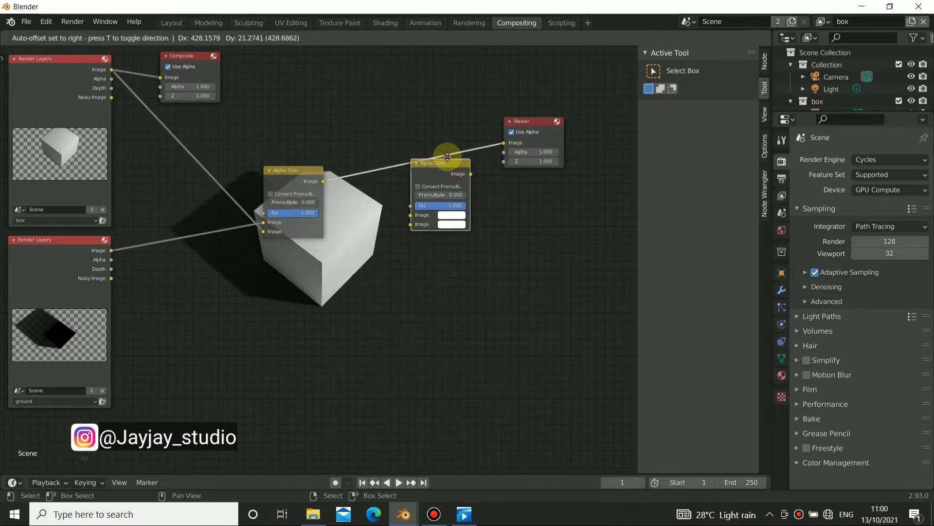
pyautogui.click(443, 164)
pyautogui.moveTo(434, 160); pyautogui.dragTo(435, 167)
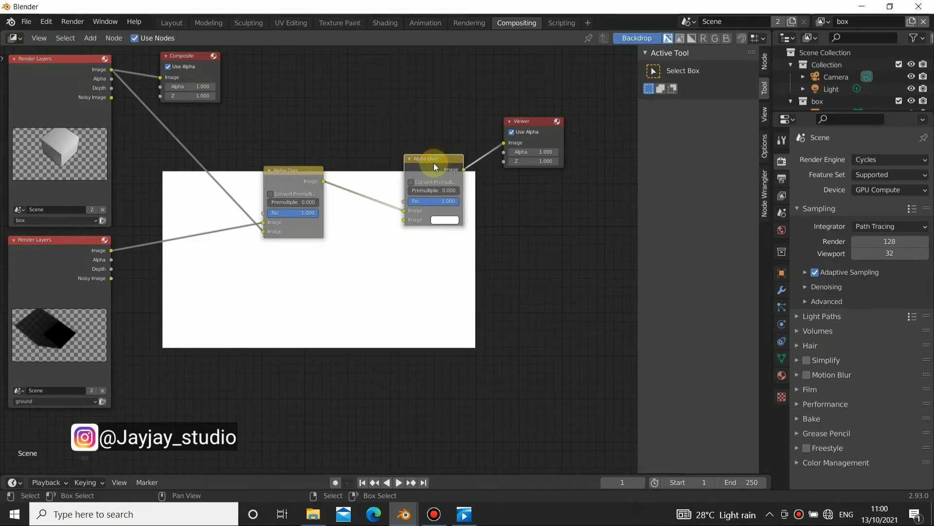
pyautogui.moveTo(403, 211); pyautogui.dragTo(404, 222)
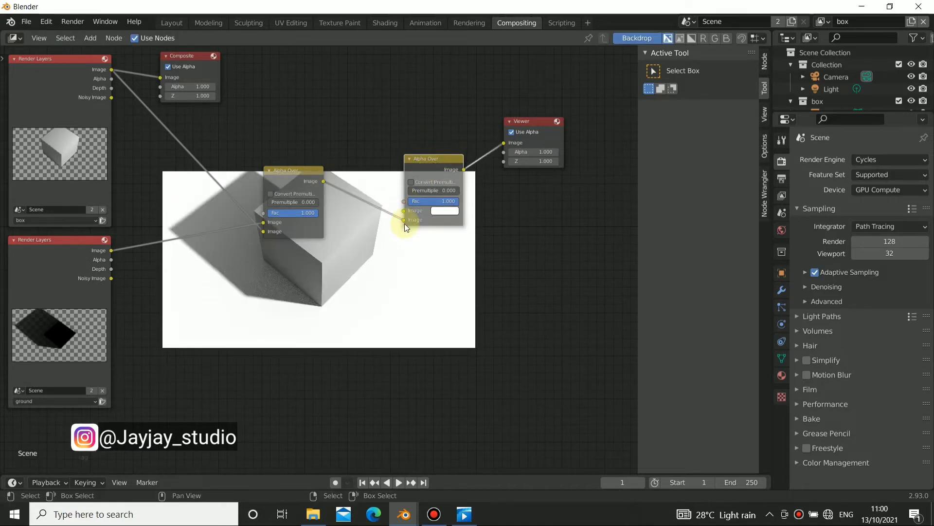
# Darken the second Alpha Over's first image colour from white to a mid grey background.
pyautogui.moveTo(366, 296); pyautogui.dragTo(285, 270, button='middle')
pyautogui.click(368, 151)
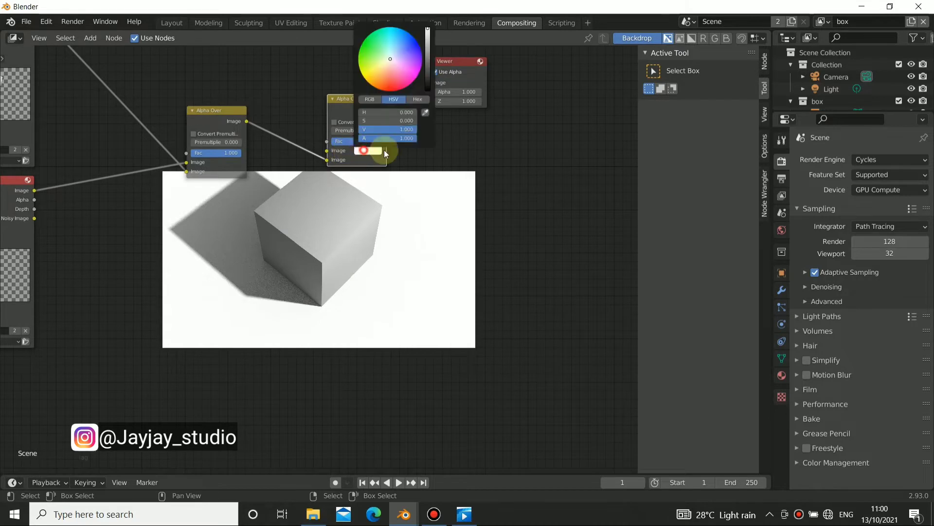
pyautogui.moveTo(426, 45); pyautogui.dragTo(428, 56)
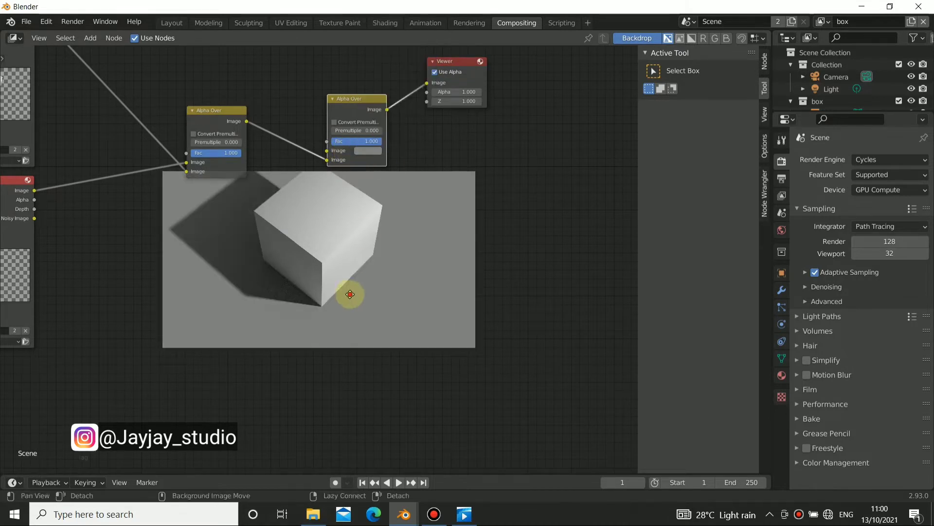
# Move the ground Render Layers node away from the box one and reposition the first Alpha Over node.
pyautogui.moveTo(328, 282); pyautogui.dragTo(380, 317, button='middle')
pyautogui.moveTo(273, 238); pyautogui.dragTo(346, 263, button='middle')
pyautogui.moveTo(186, 269); pyautogui.dragTo(166, 290)
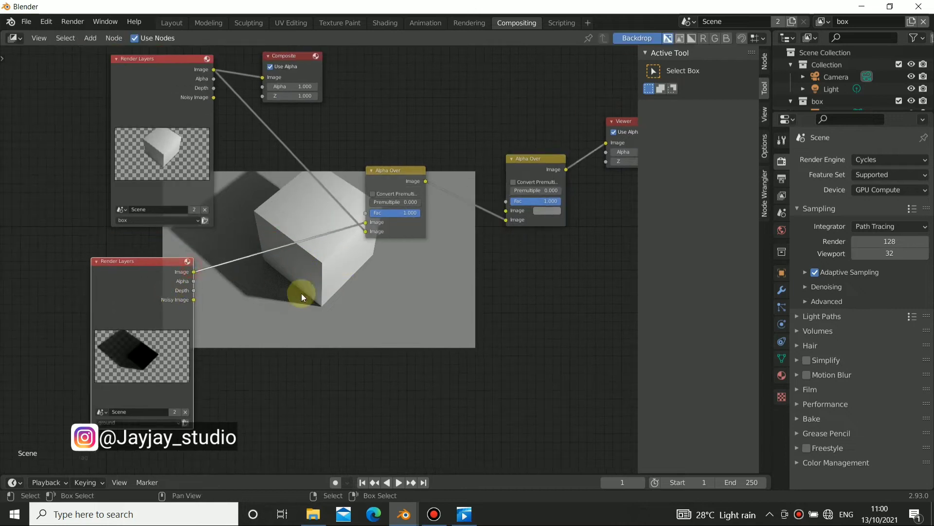
pyautogui.moveTo(326, 288); pyautogui.dragTo(356, 288, button='middle')
pyautogui.moveTo(429, 177); pyautogui.dragTo(433, 146)
pyautogui.keyDown('alt'); pyautogui.moveTo(325, 258); pyautogui.dragTo(298, 254); pyautogui.keyUp('alt')
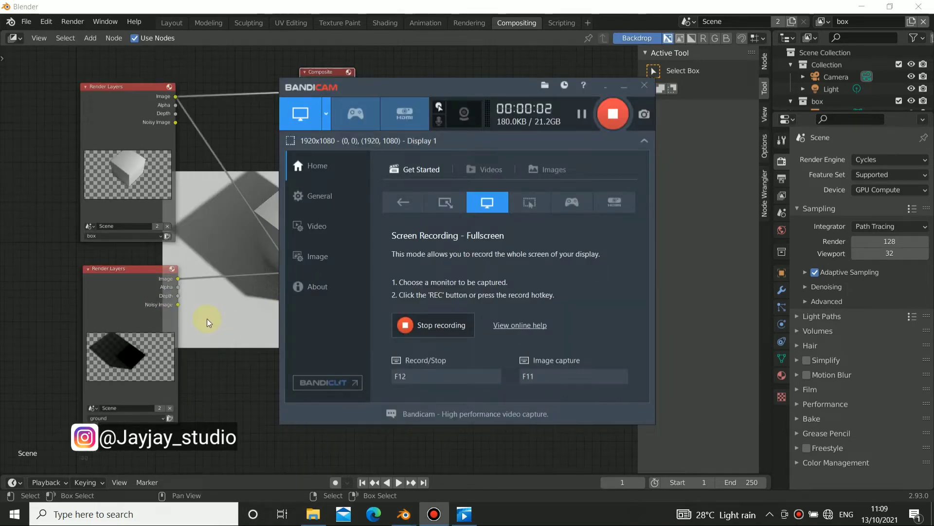
# Return to the compositor and space out the ground Render Layers node and the two Alpha Over nodes.
pyautogui.click(206, 319)
pyautogui.keyDown('alt'); pyautogui.moveTo(287, 193); pyautogui.dragTo(366, 293); pyautogui.keyUp('alt')
pyautogui.moveTo(405, 305); pyautogui.dragTo(301, 174, button='middle')
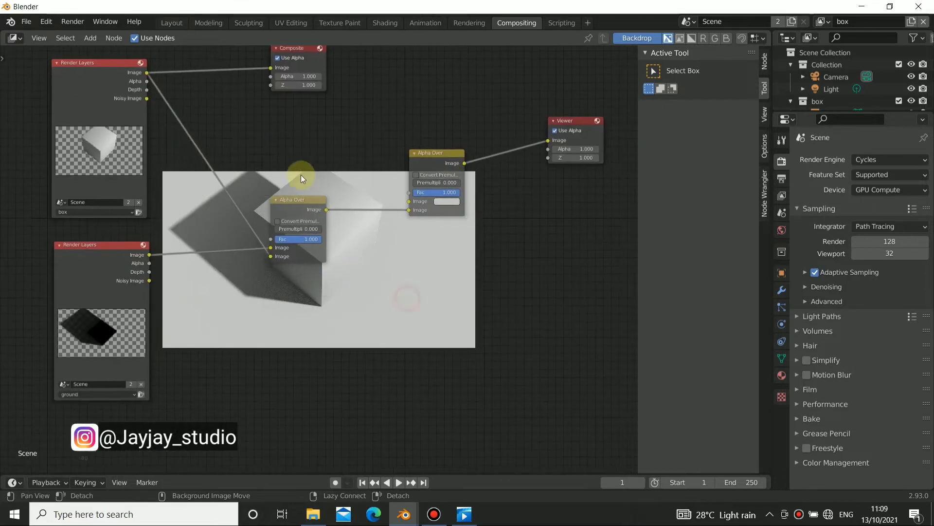
pyautogui.moveTo(127, 276)
pyautogui.mouseDown()
pyautogui.moveTo(136, 292)
pyautogui.moveTo(104, 261)
pyautogui.moveTo(132, 280)
pyautogui.mouseUp()
pyautogui.keyDown('alt'); pyautogui.moveTo(290, 154); pyautogui.dragTo(312, 185); pyautogui.keyUp('alt')
pyautogui.moveTo(455, 185); pyautogui.dragTo(475, 180)
pyautogui.keyDown('alt'); pyautogui.moveTo(473, 163); pyautogui.dragTo(413, 144); pyautogui.keyUp('alt')
pyautogui.keyDown('alt'); pyautogui.moveTo(180, 311); pyautogui.dragTo(258, 294); pyautogui.keyUp('alt')
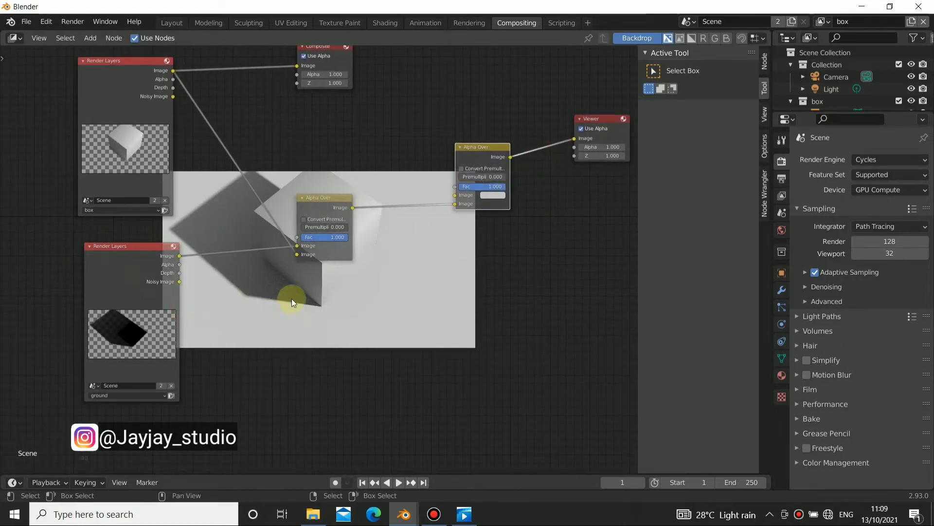
# Move the second Alpha Over node and the Viewer node further away from the first Alpha Over node.
pyautogui.keyDown('alt'); pyautogui.moveTo(392, 273); pyautogui.dragTo(278, 307); pyautogui.keyUp('alt')
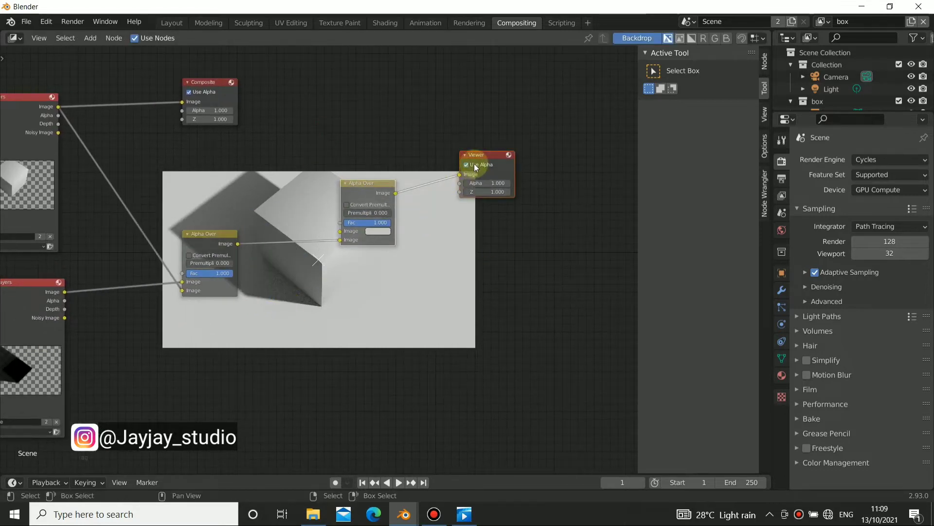
pyautogui.moveTo(476, 167); pyautogui.dragTo(520, 166)
pyautogui.keyDown('alt'); pyautogui.moveTo(286, 249); pyautogui.dragTo(355, 246); pyautogui.keyUp('alt')
pyautogui.click(271, 236)
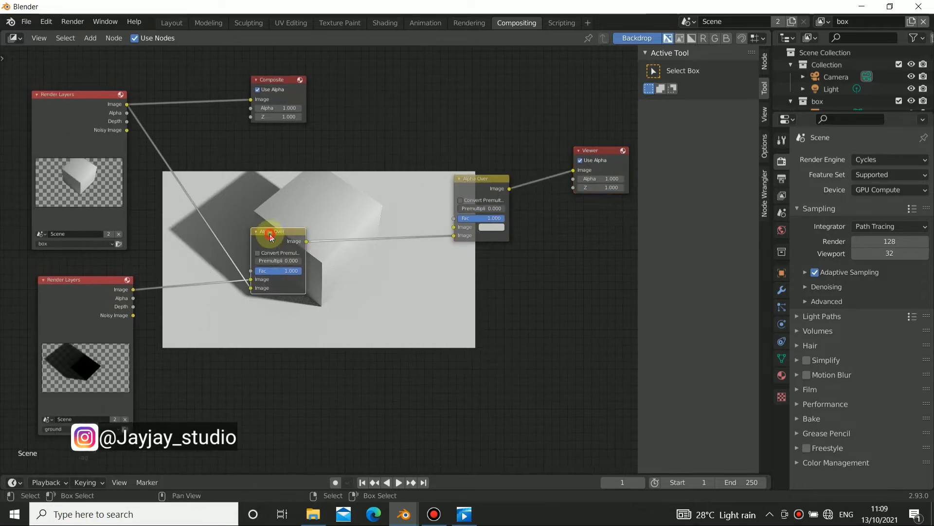
pyautogui.keyDown('alt'); pyautogui.moveTo(388, 293); pyautogui.dragTo(402, 264); pyautogui.keyUp('alt')
pyautogui.scroll(3, 280, 203)
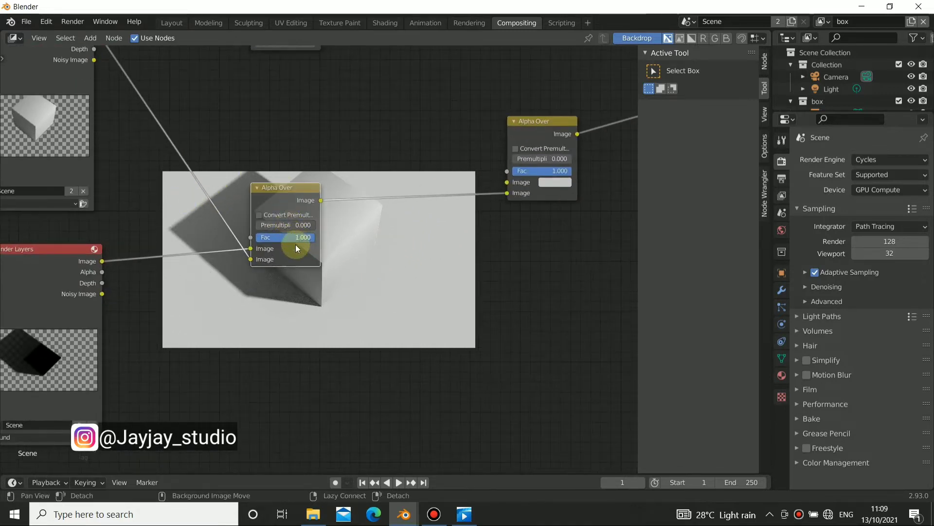
# Try a factor of 0.300 on the first Alpha Over node and return it to 1.000.
pyautogui.keyDown('alt'); pyautogui.moveTo(285, 245); pyautogui.dragTo(309, 261); pyautogui.keyUp('alt')
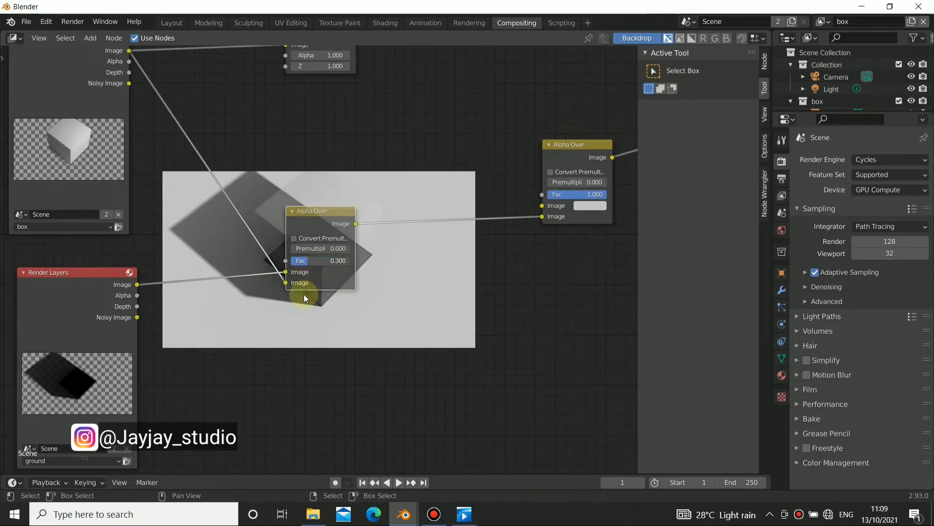
pyautogui.keyDown('alt'); pyautogui.moveTo(304, 306); pyautogui.dragTo(332, 274); pyautogui.keyUp('alt')
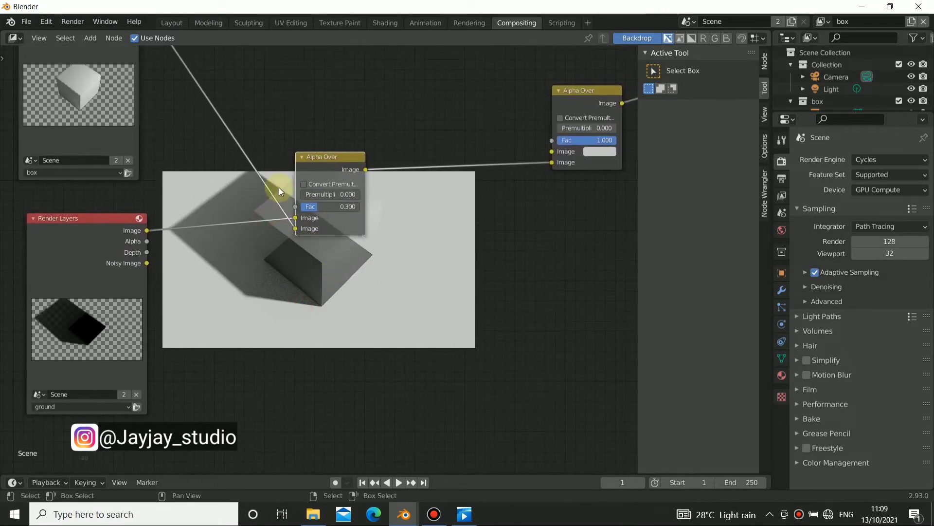
pyautogui.moveTo(325, 206); pyautogui.dragTo(360, 206)
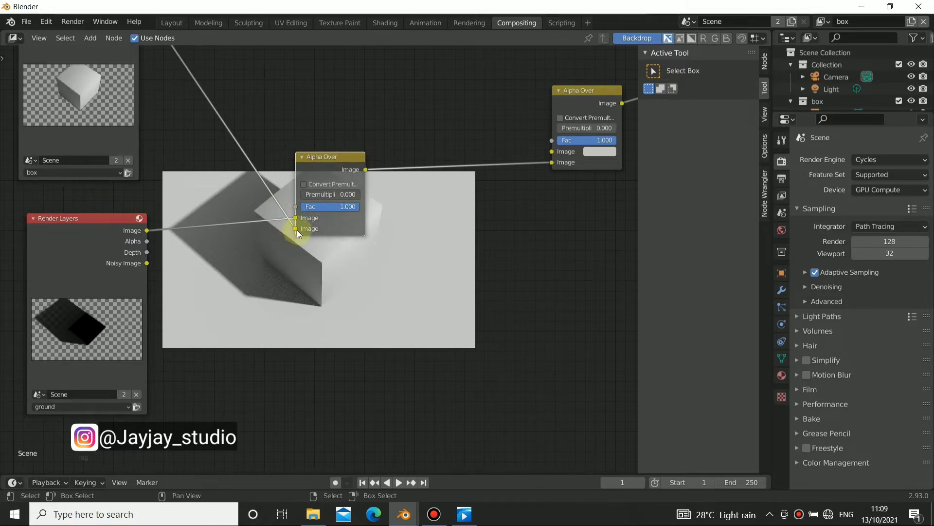
# Swap the first Alpha Over's inputs so the box feeds the first image and the ground the second, and set its factor to 0.580.
pyautogui.moveTo(296, 228)
pyautogui.mouseDown()
pyautogui.moveTo(298, 218)
pyautogui.moveTo(341, 206)
pyautogui.moveTo(326, 206)
pyautogui.mouseUp()
pyautogui.keyDown('alt'); pyautogui.moveTo(362, 259); pyautogui.dragTo(320, 215); pyautogui.keyUp('alt')
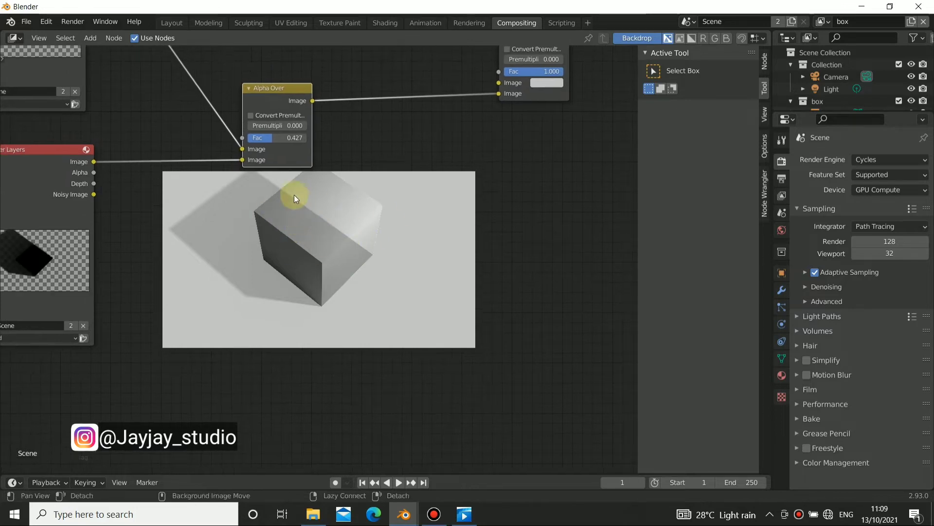
pyautogui.moveTo(283, 138)
pyautogui.mouseDown()
pyautogui.moveTo(301, 138)
pyautogui.moveTo(263, 137)
pyautogui.moveTo(282, 138)
pyautogui.mouseUp()
pyautogui.keyDown('alt'); pyautogui.moveTo(438, 145); pyautogui.dragTo(431, 196); pyautogui.keyUp('alt')
# Move the second Alpha Over closer and feed it the combined image as first image and the box layer's image as second.
pyautogui.moveTo(517, 82); pyautogui.dragTo(445, 176)
pyautogui.keyDown('alt'); pyautogui.moveTo(155, 121); pyautogui.dragTo(261, 183); pyautogui.keyUp('alt')
pyautogui.scroll(-3, 244, 163)
pyautogui.keyDown('alt'); pyautogui.moveTo(213, 141); pyautogui.dragTo(208, 156); pyautogui.keyUp('alt')
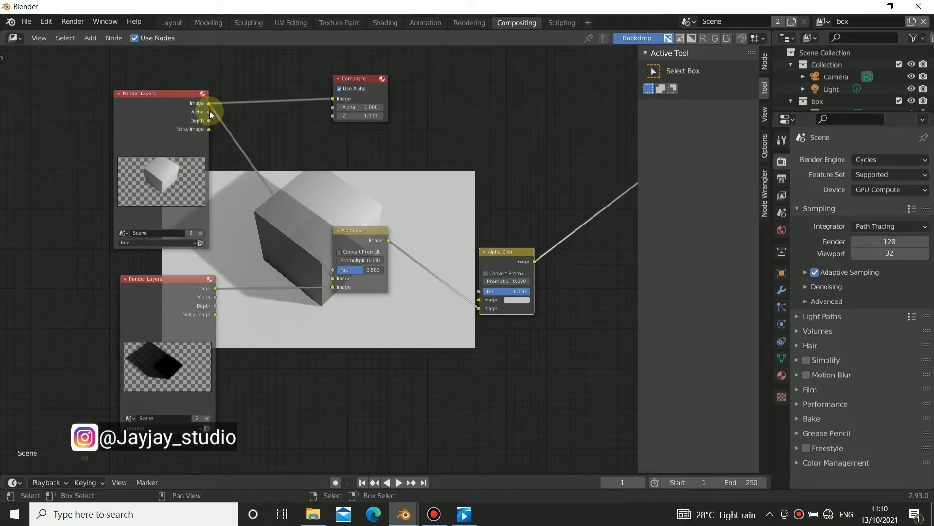
pyautogui.moveTo(209, 112); pyautogui.dragTo(406, 221)
pyautogui.moveTo(470, 292)
pyautogui.mouseDown()
pyautogui.moveTo(478, 292)
pyautogui.moveTo(453, 259)
pyautogui.moveTo(199, 131)
pyautogui.moveTo(208, 102)
pyautogui.moveTo(507, 312)
pyautogui.moveTo(479, 301)
pyautogui.mouseUp()
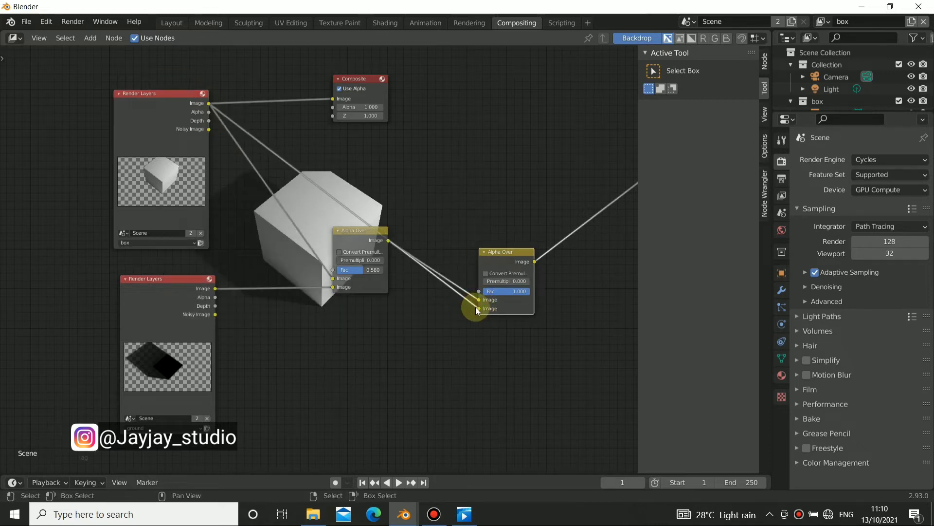
# Lower the first Alpha Over node and shift the second one to make room before the Viewer.
pyautogui.moveTo(364, 246); pyautogui.dragTo(356, 277)
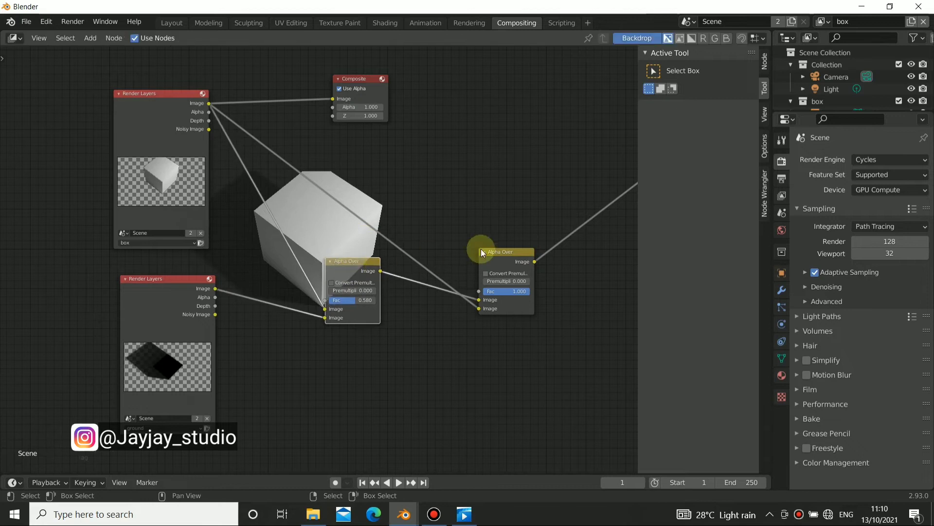
pyautogui.moveTo(481, 249); pyautogui.dragTo(447, 202)
pyautogui.moveTo(506, 236); pyautogui.dragTo(381, 226, button='middle')
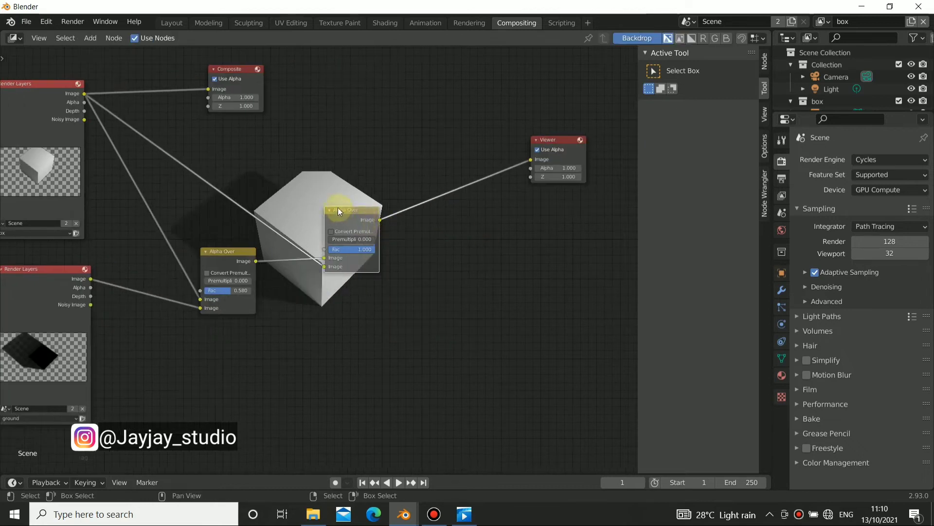
# Duplicate the second Alpha Over, insert the copy before the Viewer and feed the incoming image into its second image input.
pyautogui.hotkey('shift', 'd')
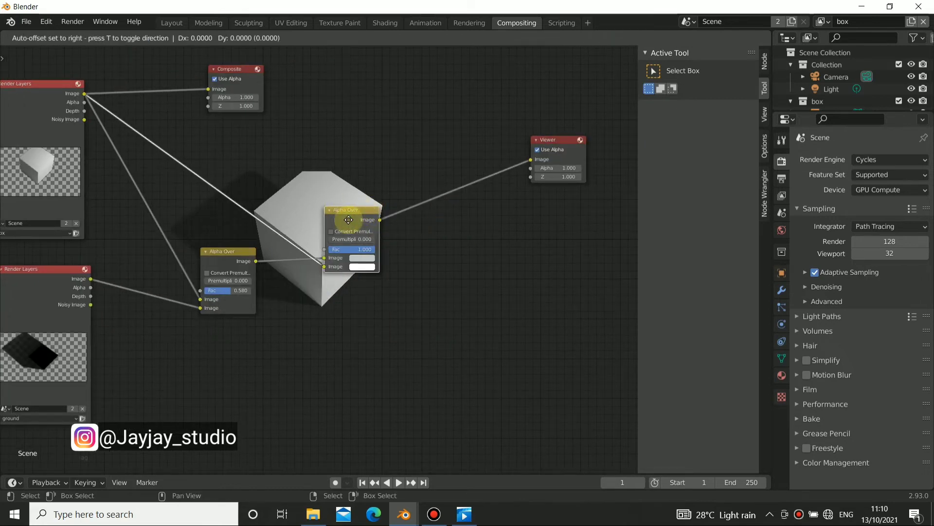
pyautogui.click(428, 201)
pyautogui.moveTo(427, 200); pyautogui.dragTo(436, 201)
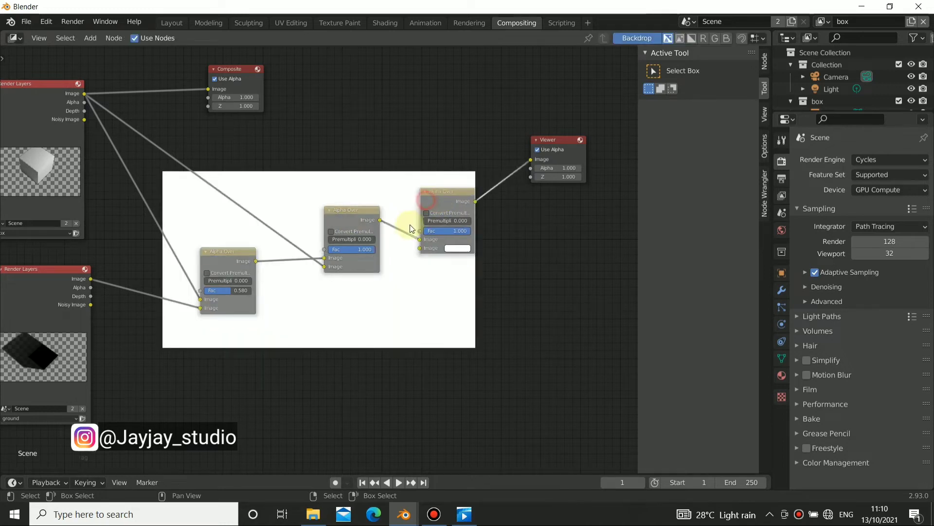
pyautogui.moveTo(420, 240); pyautogui.dragTo(421, 247)
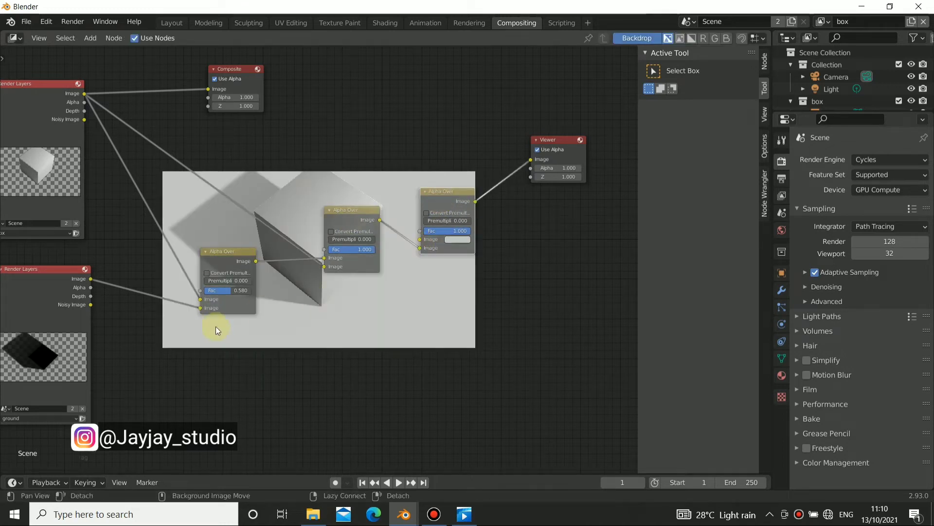
# Set the factor of the first Alpha Over node, which combines the box and ground layers, to 1.000.
pyautogui.moveTo(215, 326); pyautogui.dragTo(328, 302, button='middle')
pyautogui.moveTo(266, 285); pyautogui.dragTo(259, 273, button='middle')
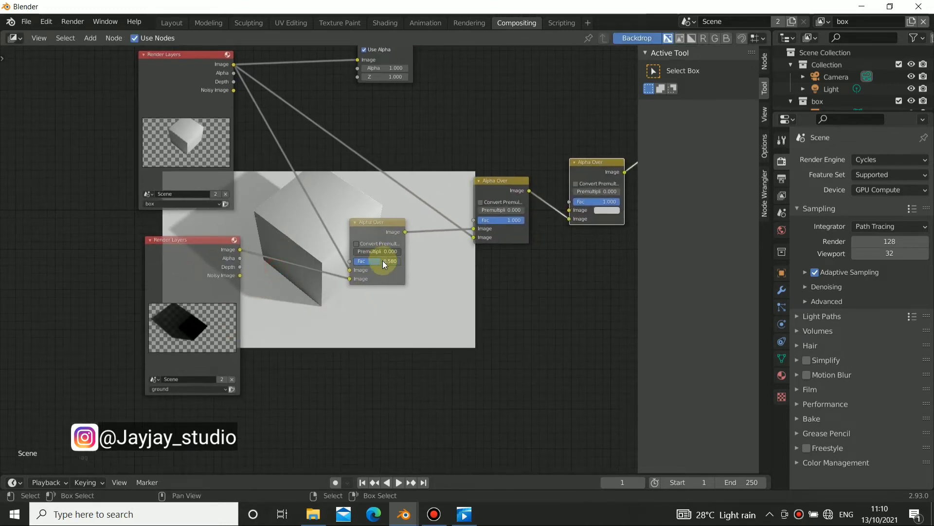
pyautogui.moveTo(383, 261); pyautogui.dragTo(408, 261)
pyautogui.moveTo(321, 325); pyautogui.dragTo(286, 187, button='middle')
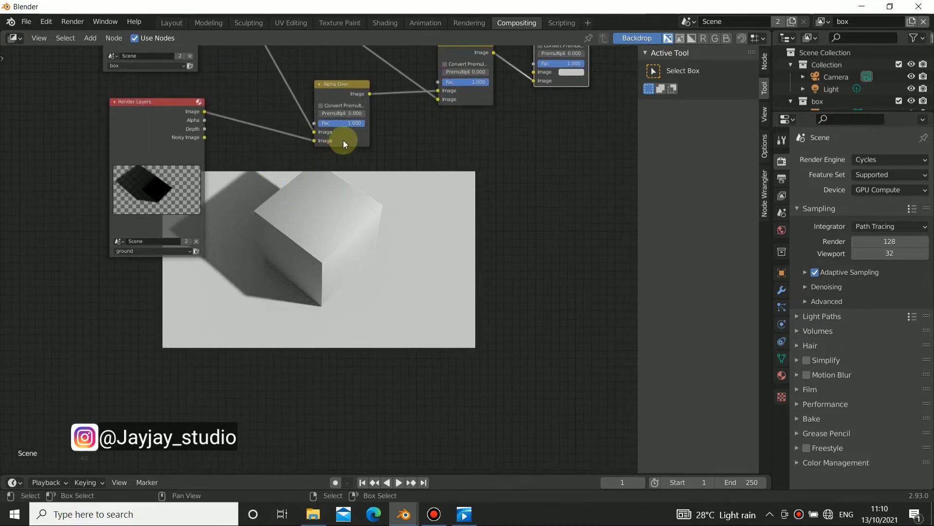
pyautogui.moveTo(352, 127)
pyautogui.mouseDown()
pyautogui.moveTo(322, 127)
pyautogui.moveTo(366, 124)
pyautogui.mouseUp()
# Tidy the node tree by nudging the second and third Alpha Over nodes slightly closer to the first.
pyautogui.moveTo(399, 123); pyautogui.dragTo(331, 256, button='middle')
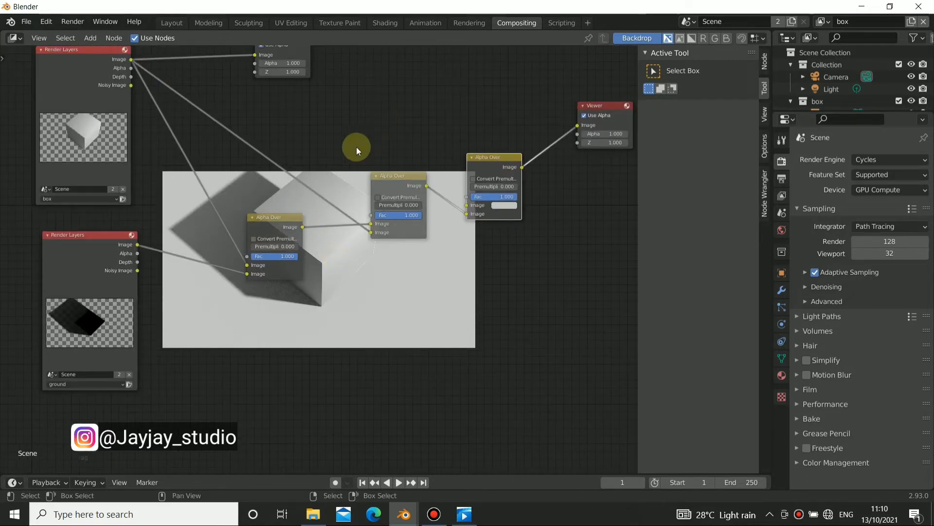
pyautogui.scroll(-2, 356, 147)
pyautogui.moveTo(357, 147); pyautogui.dragTo(349, 179, button='middle')
pyautogui.moveTo(238, 188); pyautogui.dragTo(264, 190, button='middle')
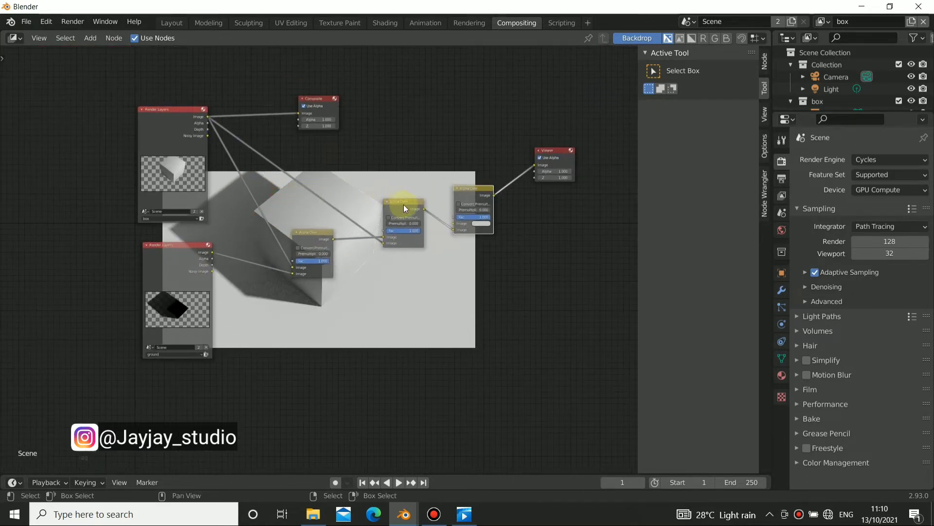
pyautogui.moveTo(404, 208); pyautogui.dragTo(397, 215)
pyautogui.moveTo(488, 190); pyautogui.dragTo(478, 189)
pyautogui.moveTo(390, 173); pyautogui.dragTo(341, 218, button='middle')
pyautogui.moveTo(273, 256); pyautogui.dragTo(232, 249, button='middle')
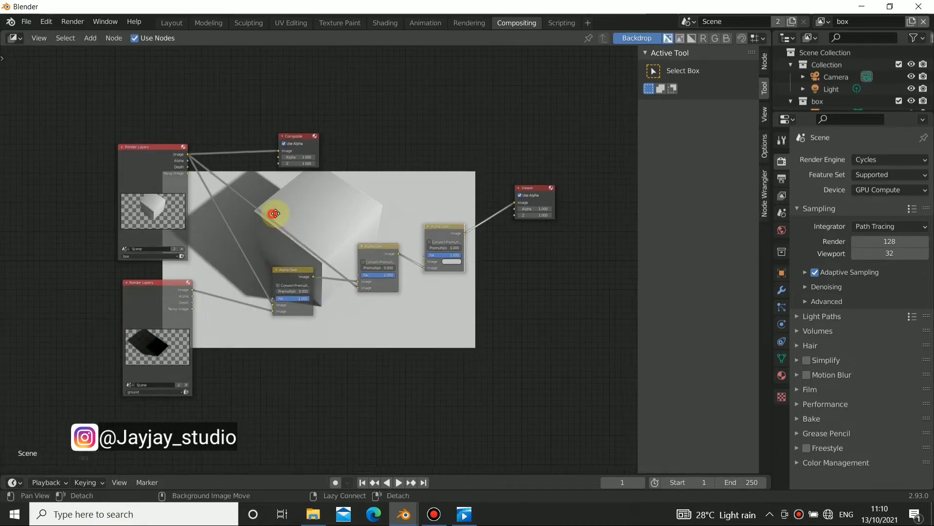
pyautogui.moveTo(272, 212); pyautogui.dragTo(280, 218, button='middle')
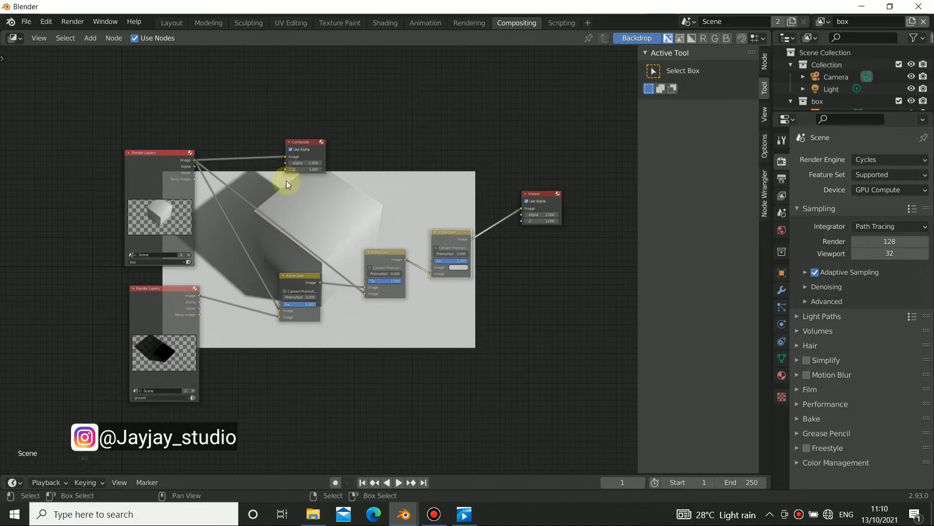
# Switch to the video player, scrub the "pacman 2.0 shot 21" clip to about its middle and minimise the player.
pyautogui.click(464, 514)
pyautogui.moveTo(248, 306); pyautogui.dragTo(391, 296)
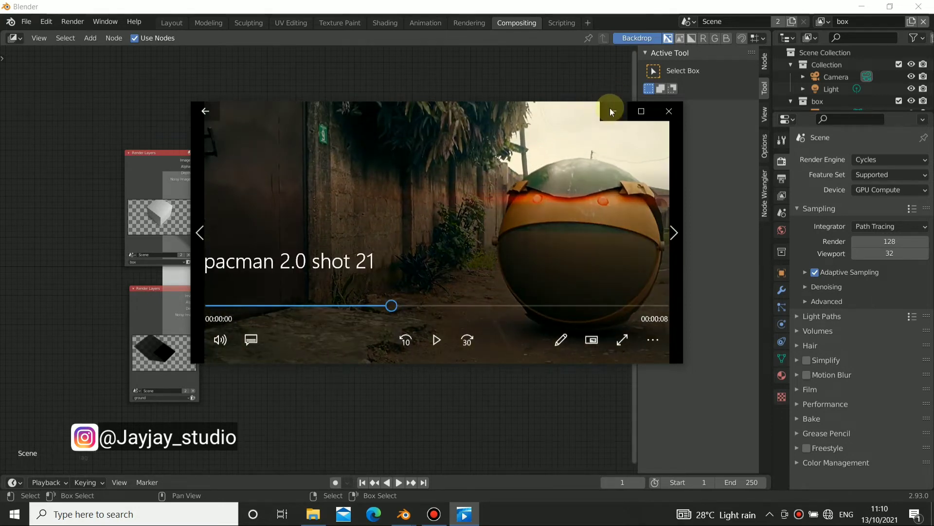
pyautogui.click(612, 111)
# Return to the Layout workspace, leave the camera view and open the box view layer's pass settings.
pyautogui.moveTo(346, 164); pyautogui.dragTo(278, 193, button='middle')
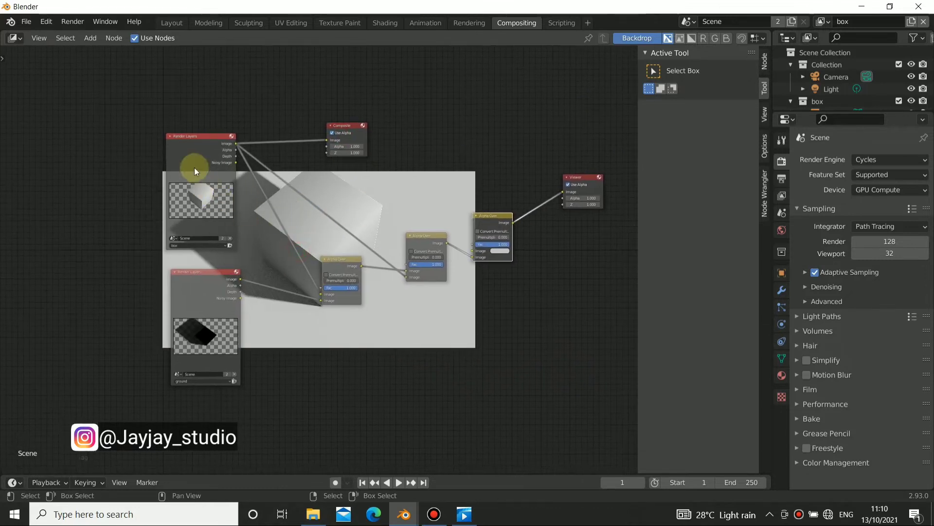
pyautogui.click(173, 22)
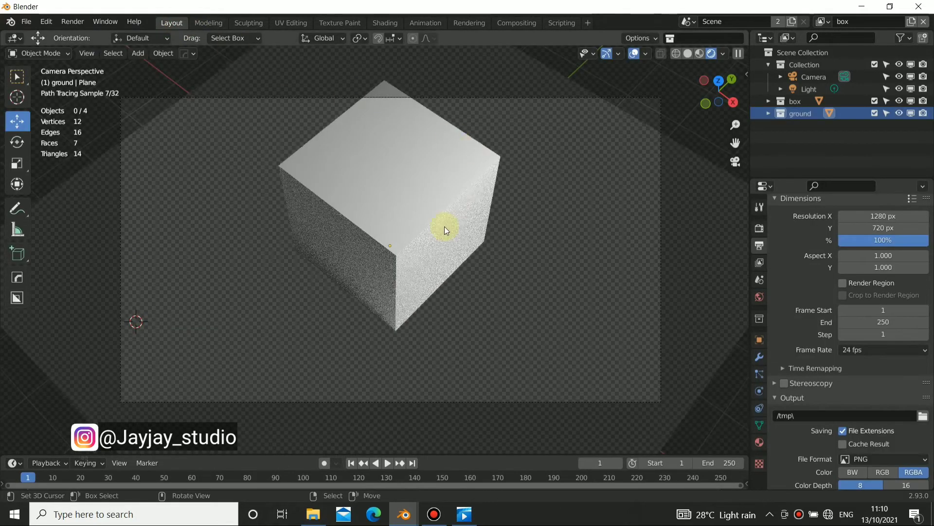
pyautogui.moveTo(445, 226); pyautogui.dragTo(468, 243, button='middle')
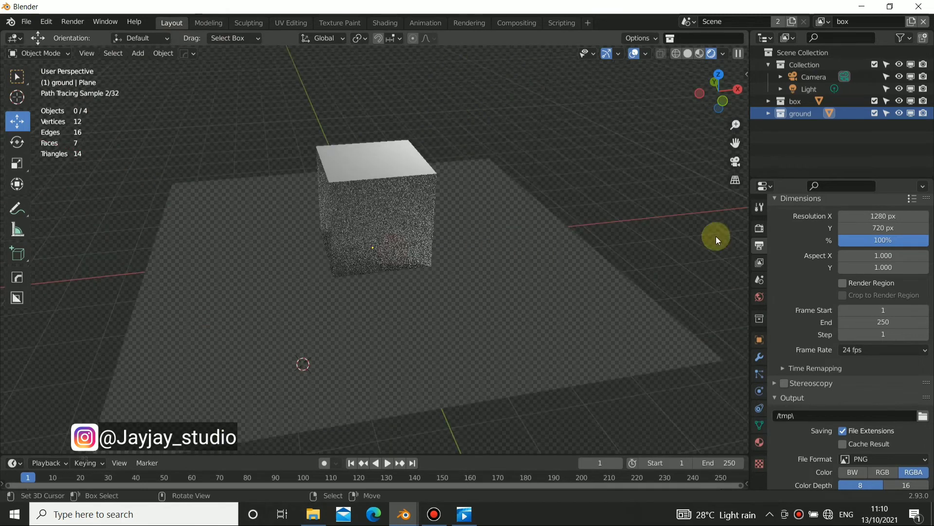
pyautogui.click(760, 263)
pyautogui.scroll(-5, 828, 350)
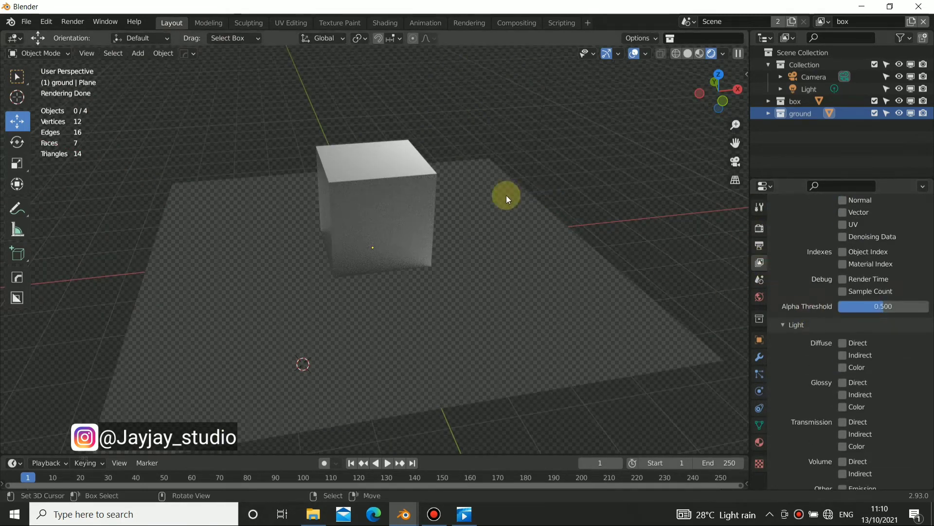
pyautogui.moveTo(506, 194); pyautogui.dragTo(441, 231, button='middle')
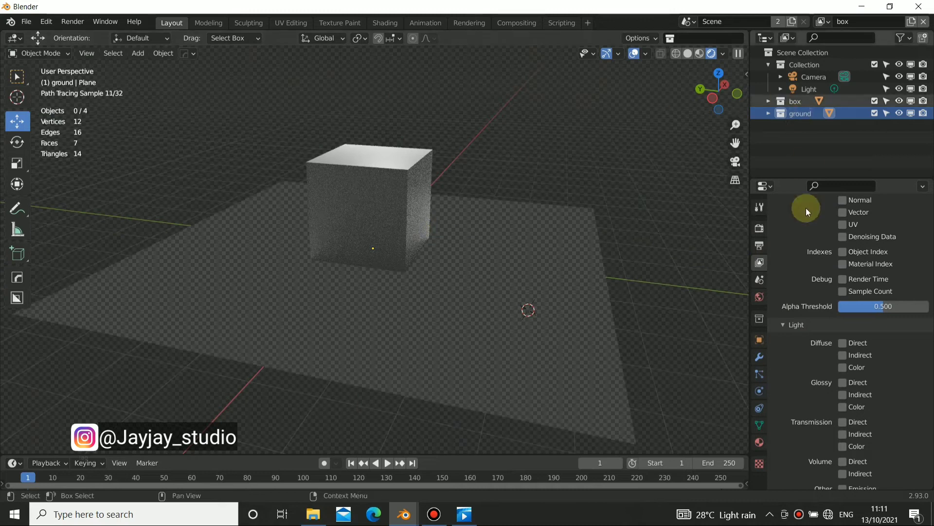
pyautogui.moveTo(575, 87); pyautogui.dragTo(351, 192, button='middle')
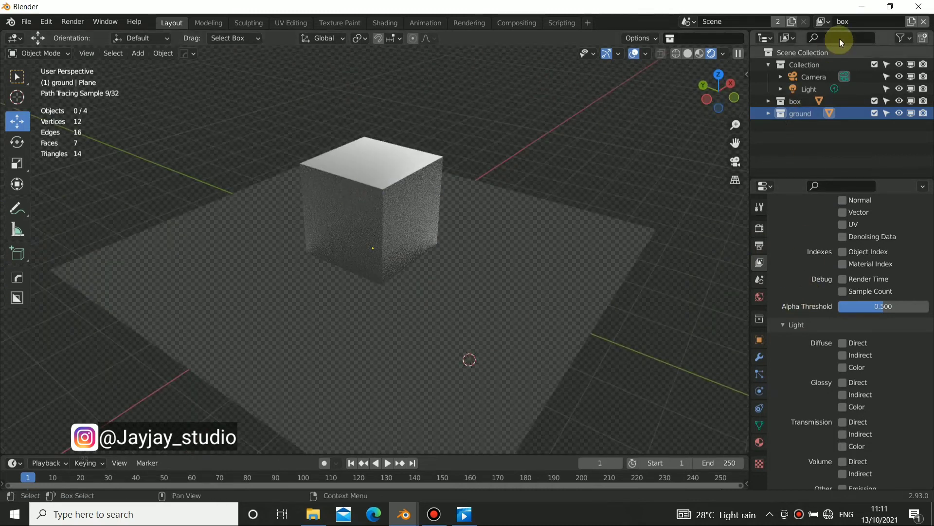
# Set the viewport shading's render pass to Ambient Occlusion.
pyautogui.click(723, 53)
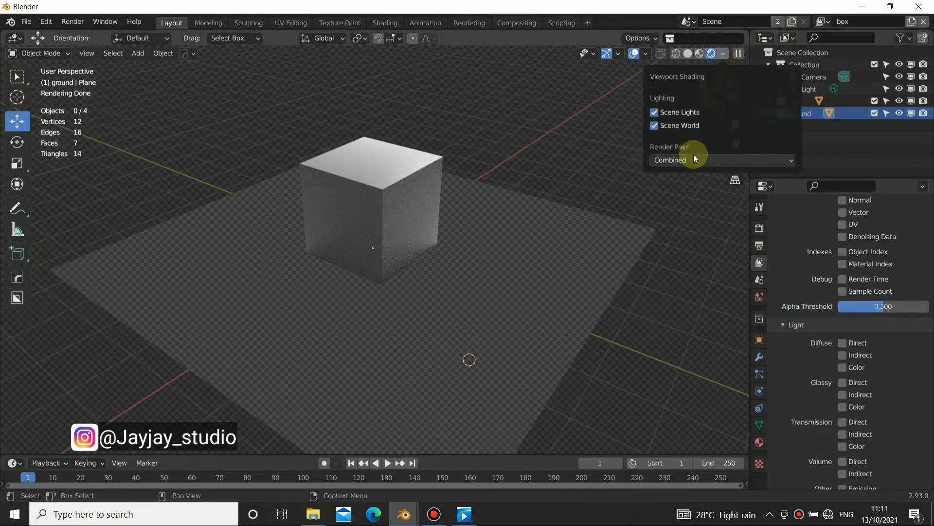
pyautogui.click(694, 158)
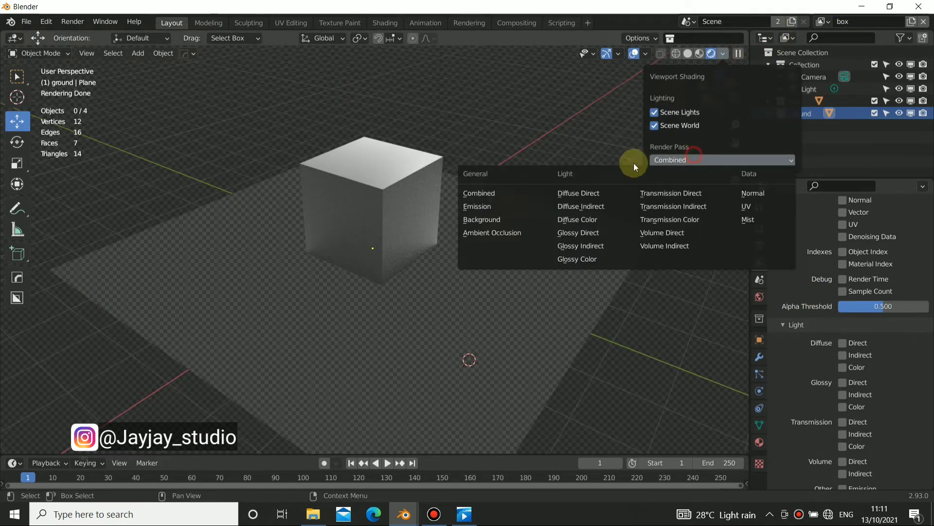
pyautogui.click(477, 233)
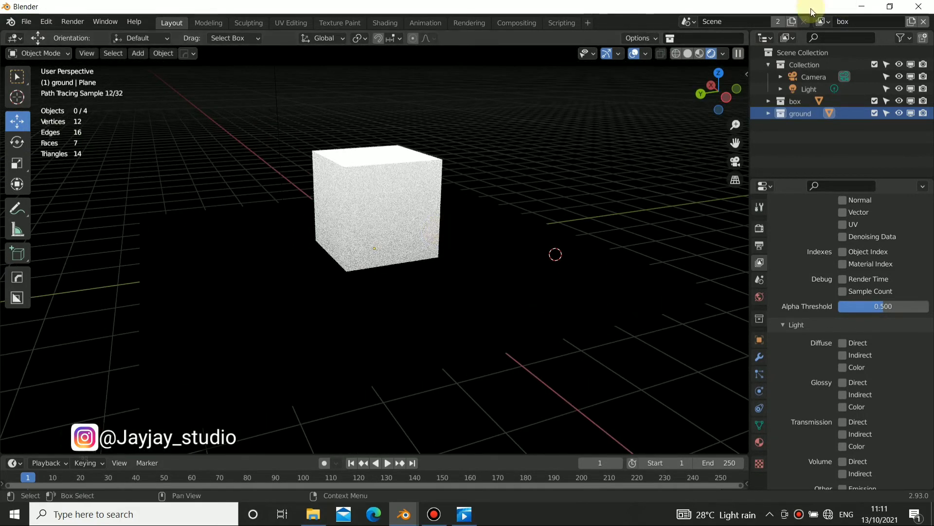
# Switch to the ground view layer and enable its Ambient Occlusion pass.
pyautogui.click(823, 21)
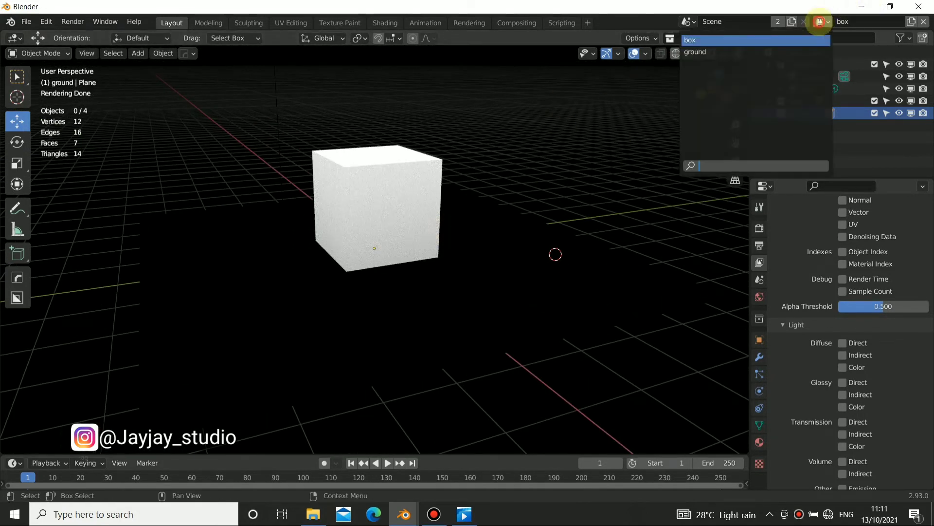
pyautogui.click(752, 52)
pyautogui.moveTo(445, 192); pyautogui.dragTo(370, 190, button='middle')
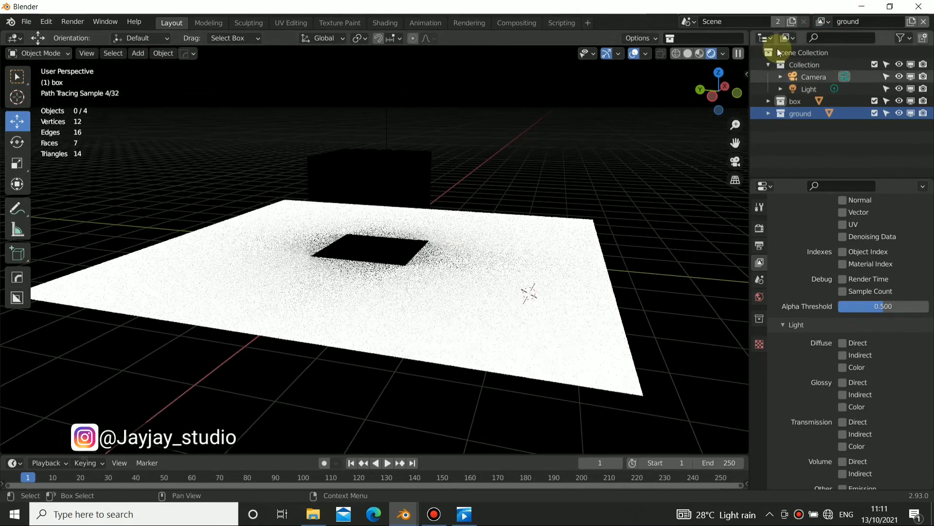
pyautogui.scroll(-8, 827, 336)
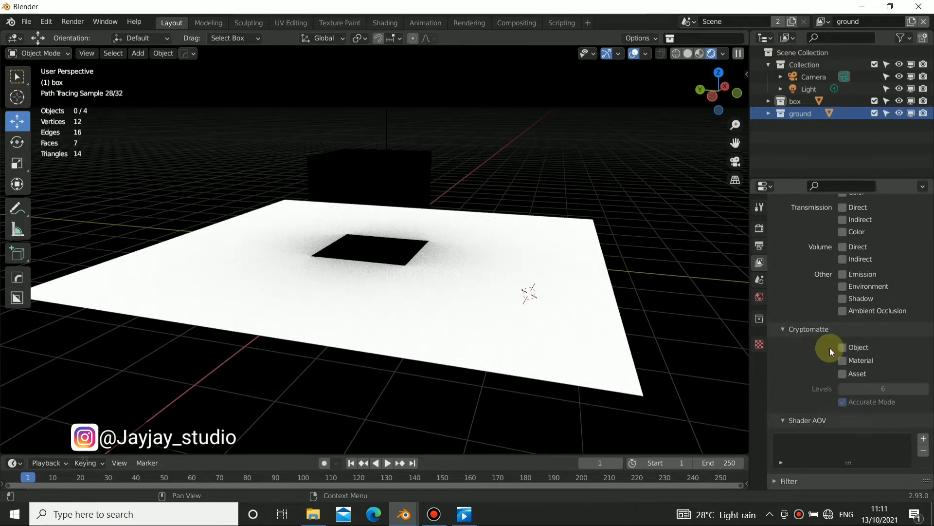
pyautogui.scroll(10, 841, 312)
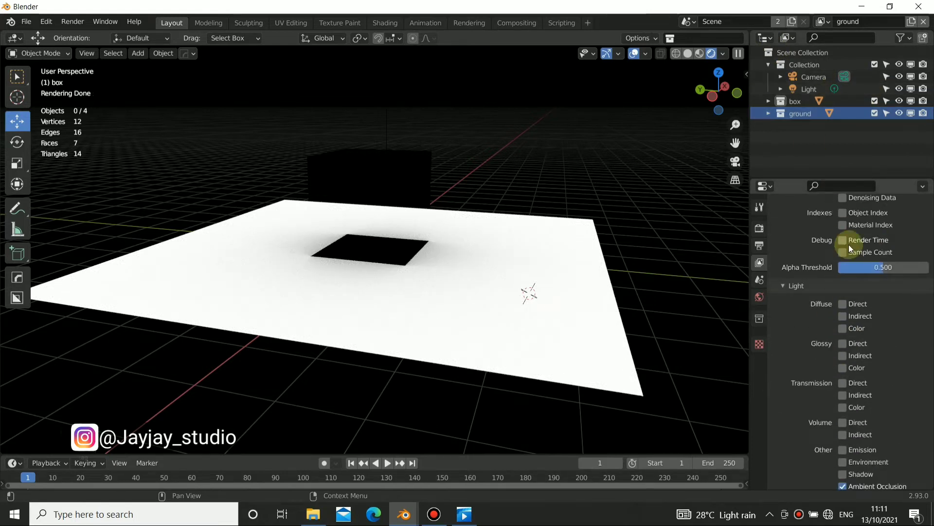
# Switch to the box view layer and check its Ambient Occlusion pass setting.
pyautogui.click(822, 22)
pyautogui.click(783, 47)
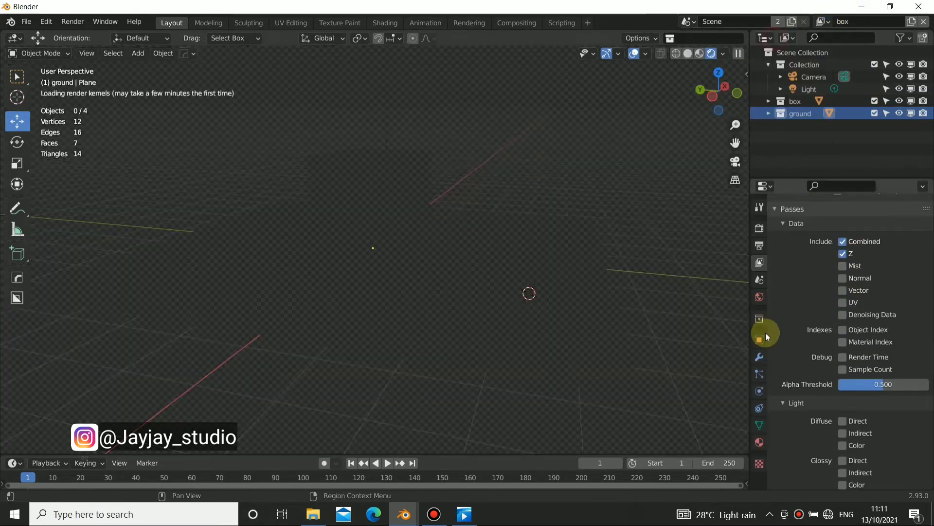
pyautogui.scroll(-6, 793, 364)
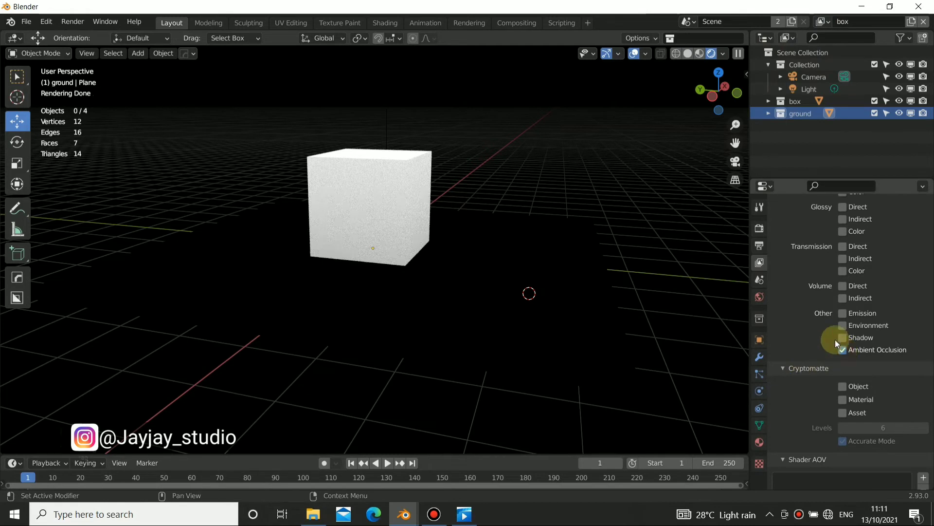
pyautogui.scroll(8, 847, 308)
# Set the viewport shading's render pass to Combined and render the image.
pyautogui.moveTo(579, 229); pyautogui.dragTo(643, 146, button='middle')
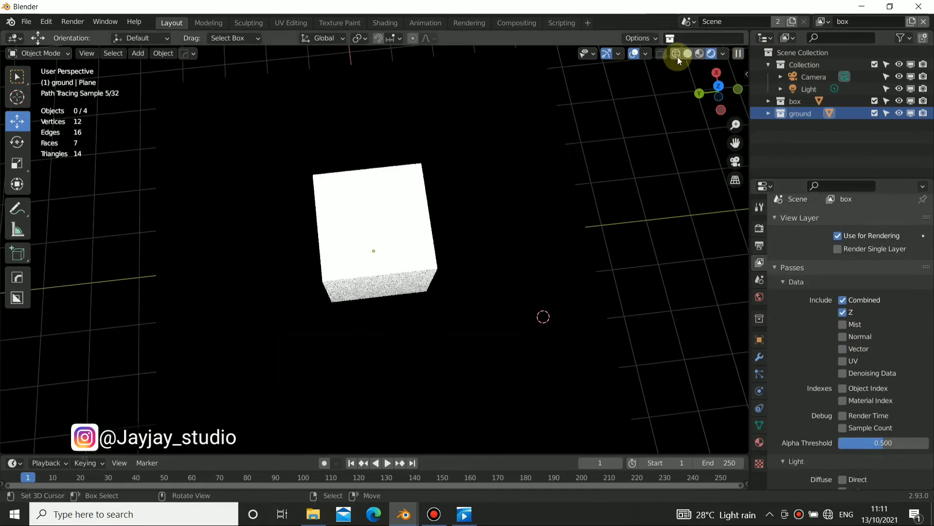
pyautogui.moveTo(383, 164); pyautogui.dragTo(379, 147, button='middle')
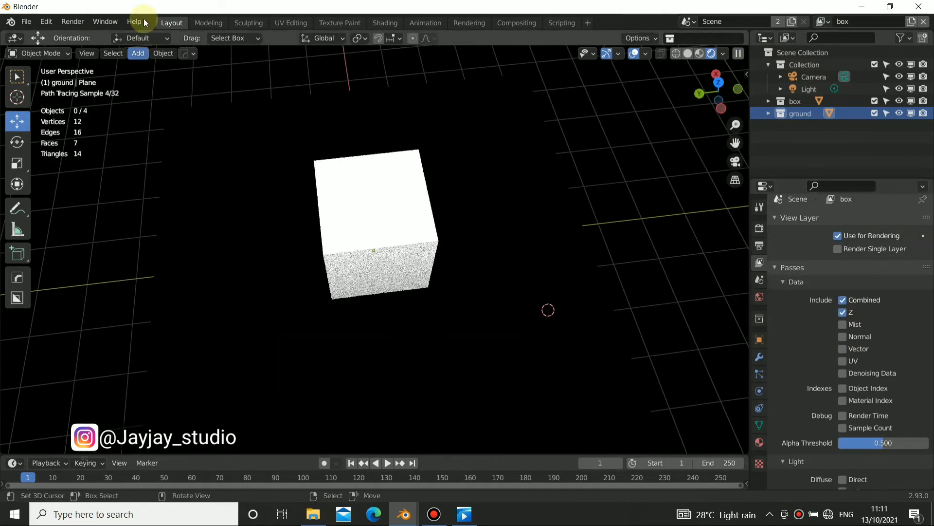
pyautogui.click(725, 53)
pyautogui.click(672, 160)
pyautogui.click(500, 188)
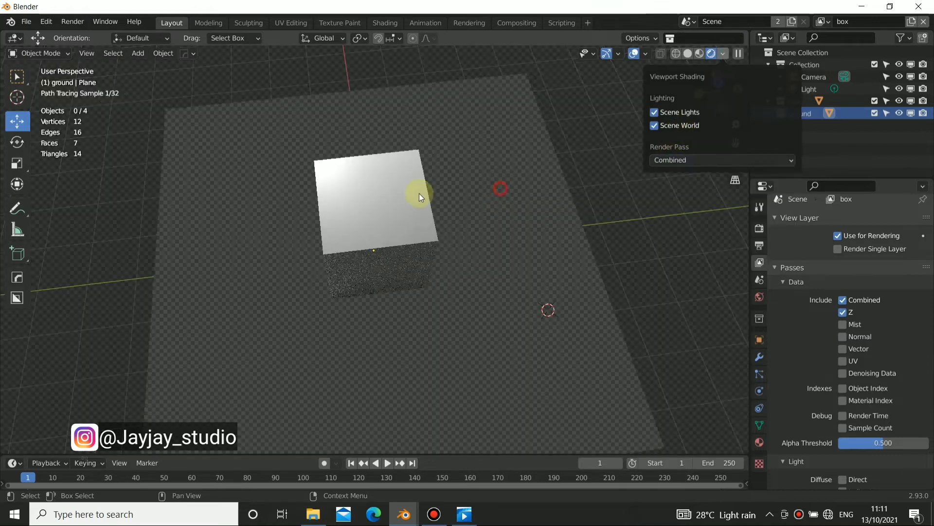
pyautogui.click(72, 22)
pyautogui.click(86, 34)
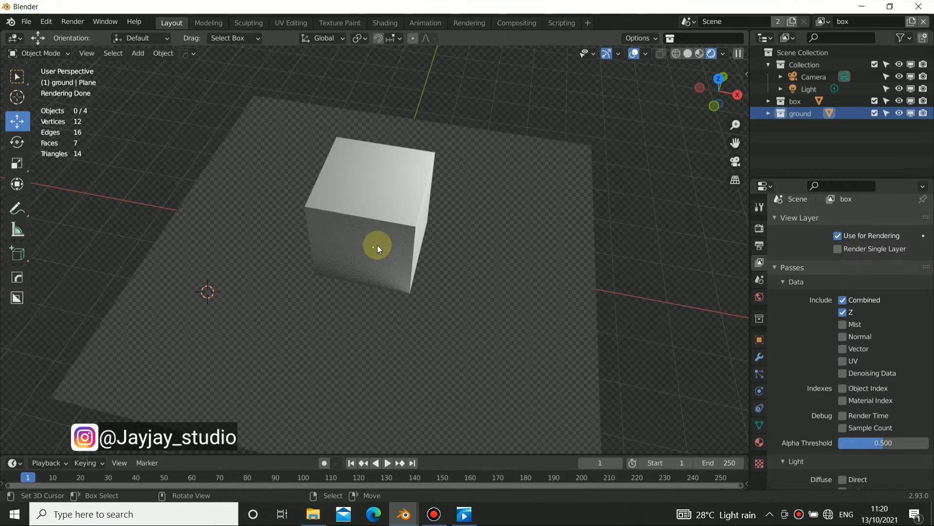
pyautogui.scroll(-5, 409, 229)
pyautogui.moveTo(347, 256); pyautogui.dragTo(407, 218, button='middle')
pyautogui.scroll(4, 407, 217)
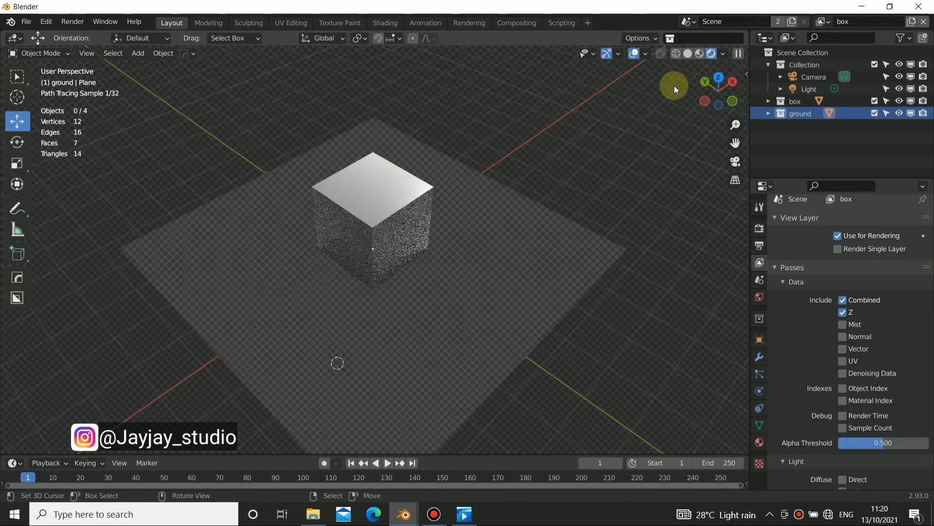
# Switch to the Compositing workspace and preview the box Render Layers node's AO output on the backdrop.
pyautogui.click(514, 23)
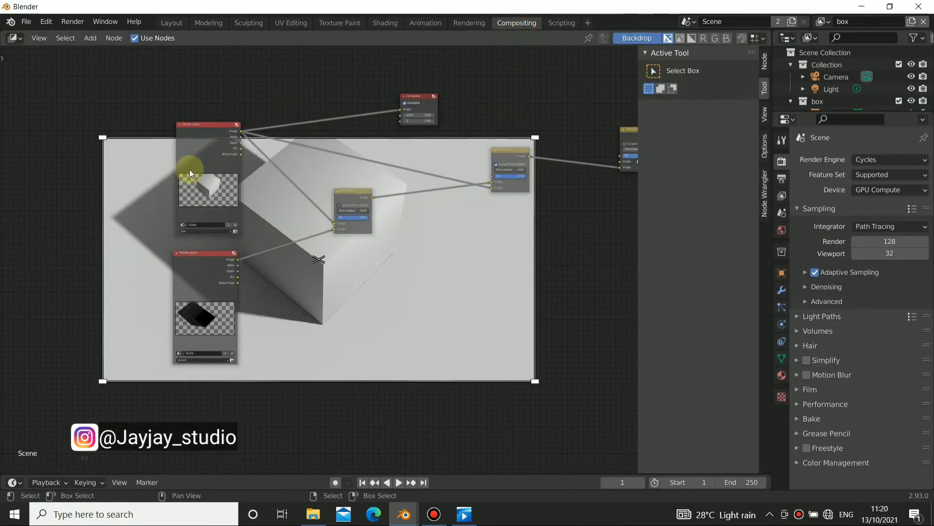
pyautogui.moveTo(294, 237); pyautogui.dragTo(276, 129, button='middle')
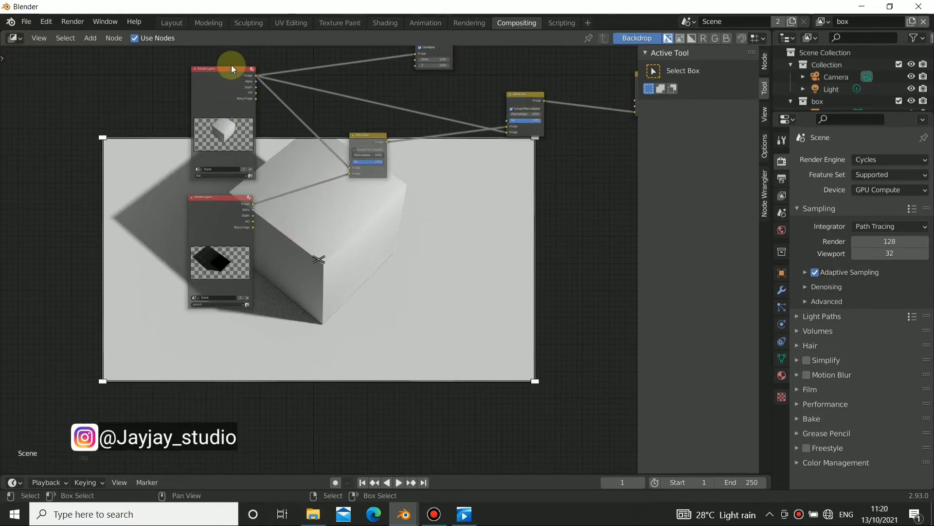
pyautogui.scroll(6, 233, 67)
pyautogui.moveTo(244, 92); pyautogui.dragTo(295, 219, button='middle')
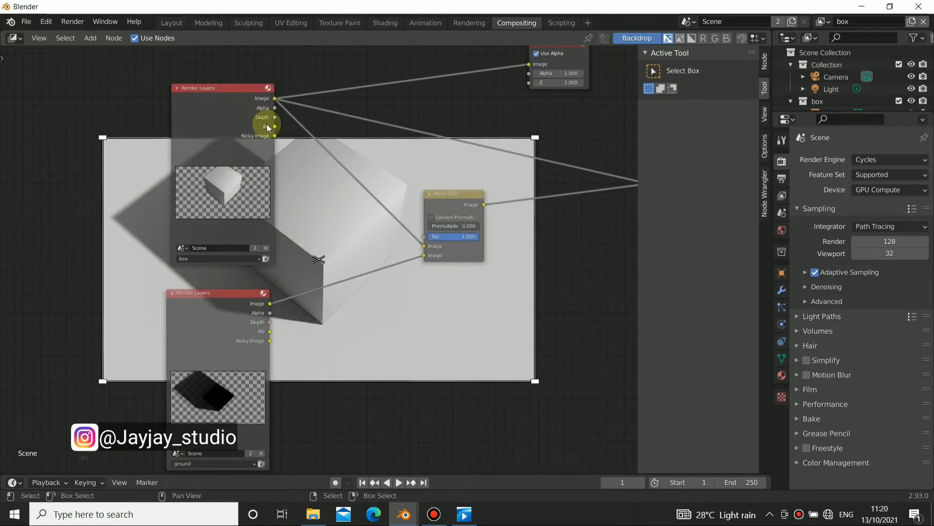
pyautogui.moveTo(286, 136); pyautogui.dragTo(279, 200, button='middle')
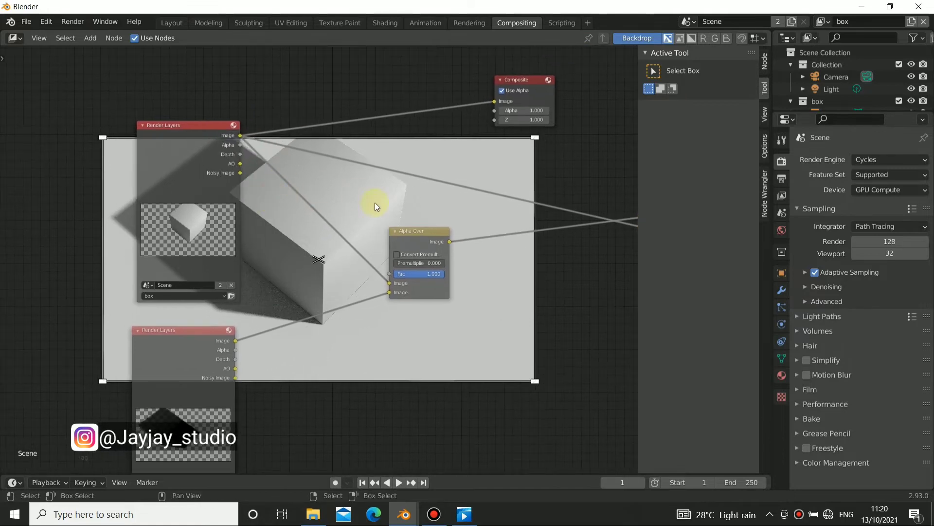
pyautogui.keyDown('ctrl'); pyautogui.keyDown('shift'); pyautogui.click(191, 142); pyautogui.keyUp('shift'); pyautogui.keyUp('ctrl')
pyautogui.keyDown('ctrl'); pyautogui.keyDown('shift'); pyautogui.click(190, 142); pyautogui.keyUp('shift'); pyautogui.keyUp('ctrl')
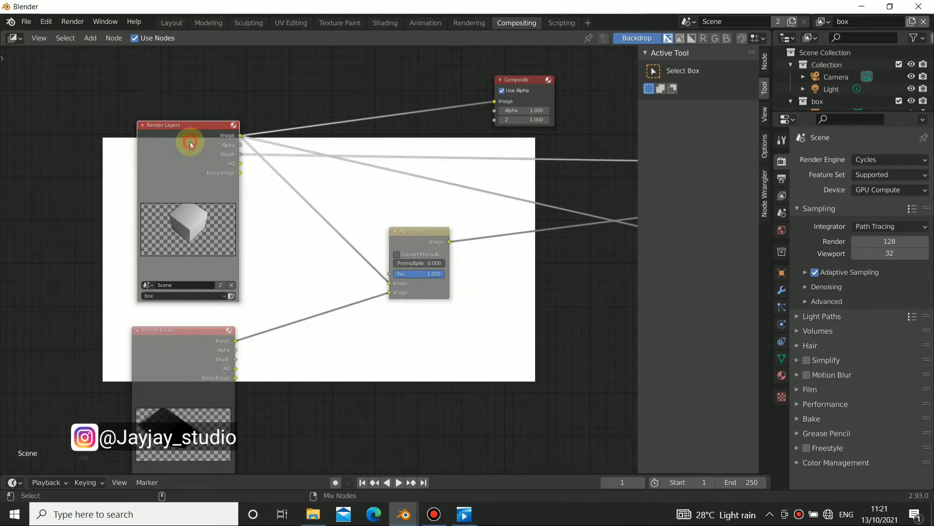
pyautogui.keyDown('ctrl'); pyautogui.keyDown('shift'); pyautogui.click(190, 142); pyautogui.keyUp('shift'); pyautogui.keyUp('ctrl')
pyautogui.moveTo(284, 220); pyautogui.dragTo(239, 212, button='middle')
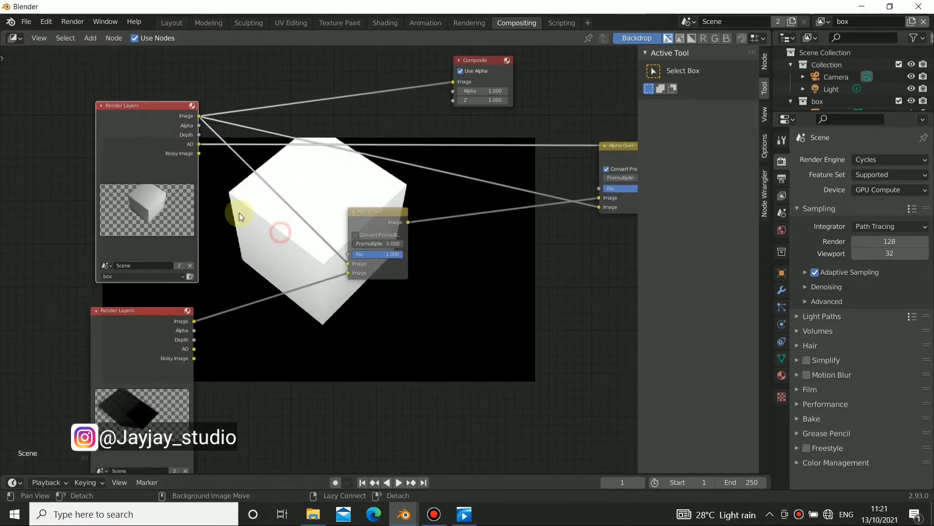
# Preview the ground Render Layers node's AO output on the backdrop.
pyautogui.moveTo(219, 285); pyautogui.dragTo(269, 150, button='middle')
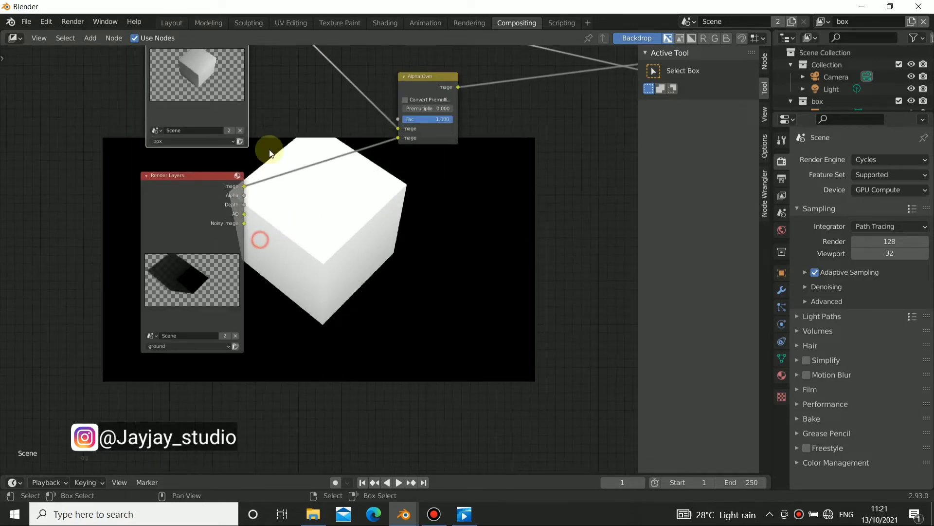
pyautogui.keyDown('ctrl'); pyautogui.keyDown('shift'); pyautogui.click(189, 193); pyautogui.keyUp('shift'); pyautogui.keyUp('ctrl')
pyautogui.keyDown('ctrl'); pyautogui.keyDown('shift'); pyautogui.click(189, 193); pyautogui.keyUp('shift'); pyautogui.keyUp('ctrl')
pyautogui.keyDown('ctrl'); pyautogui.keyDown('shift'); pyautogui.click(190, 193); pyautogui.keyUp('shift'); pyautogui.keyUp('ctrl')
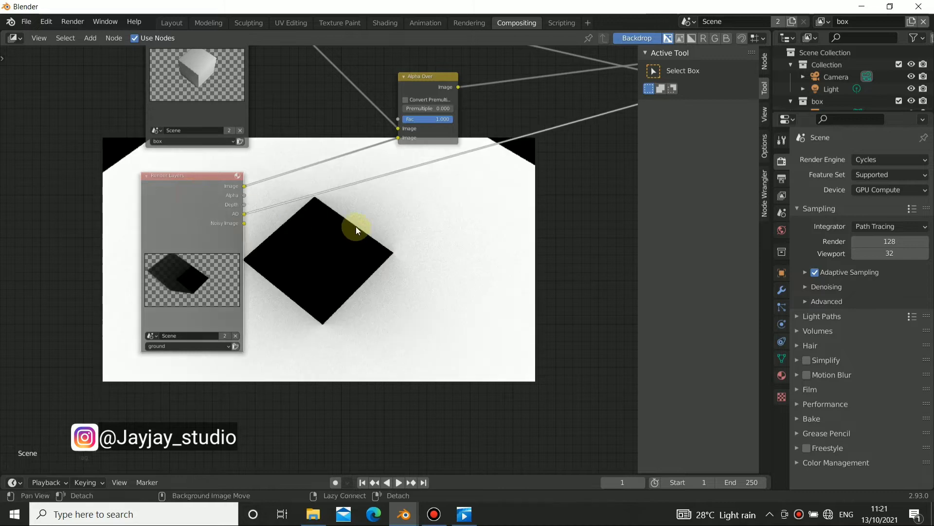
pyautogui.keyDown('alt'); pyautogui.moveTo(356, 228); pyautogui.dragTo(263, 282); pyautogui.keyUp('alt')
pyautogui.keyDown('alt'); pyautogui.moveTo(197, 144); pyautogui.dragTo(255, 157); pyautogui.keyUp('alt')
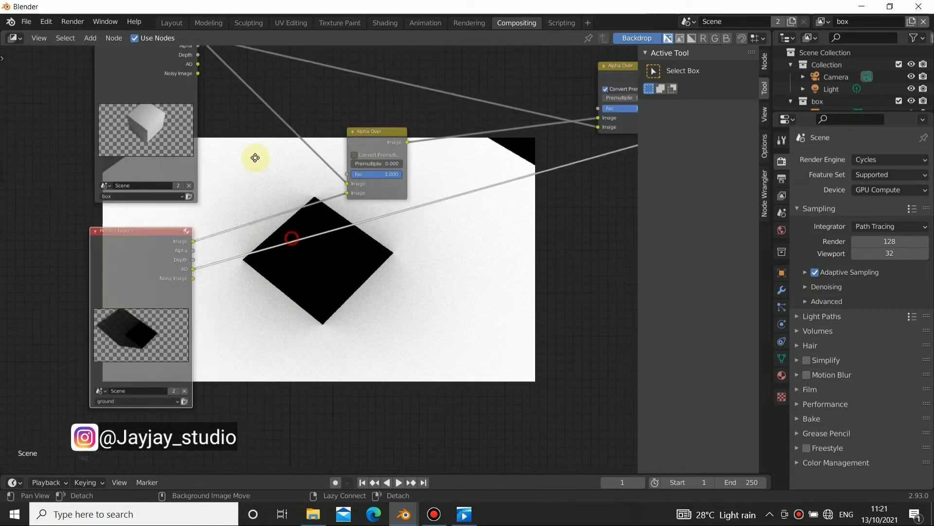
pyautogui.moveTo(255, 158); pyautogui.dragTo(253, 154, button='middle')
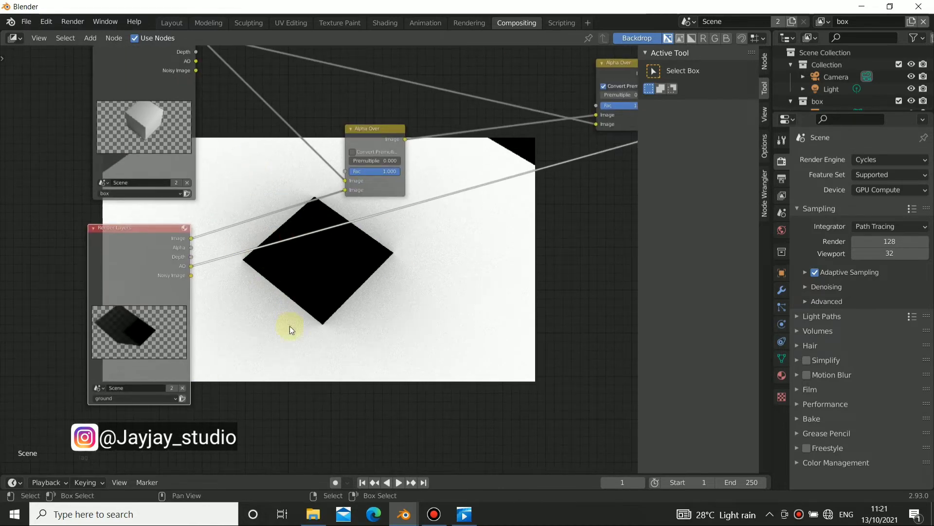
# Switch to the video player, scrub the "pacman 2.0 shot 21" clip slightly past its middle and minimise the player.
pyautogui.click(462, 520)
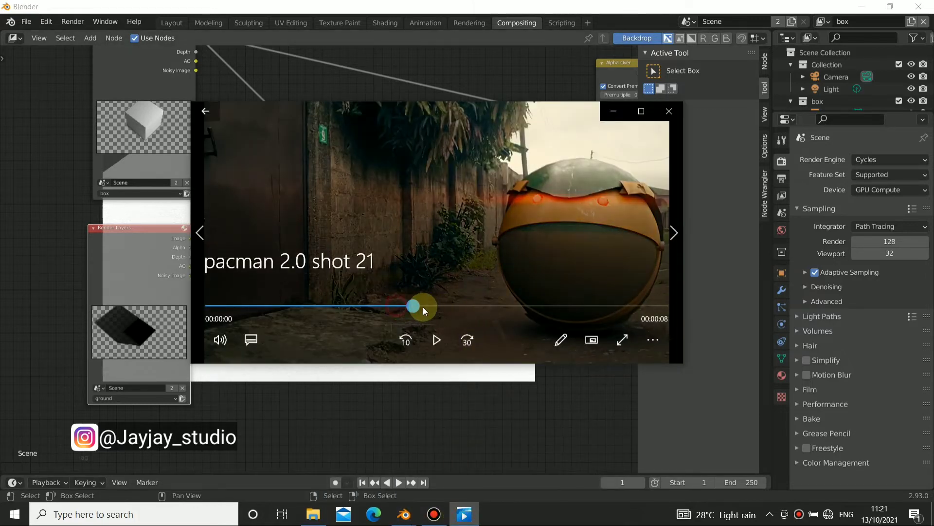
pyautogui.moveTo(423, 307); pyautogui.dragTo(455, 306)
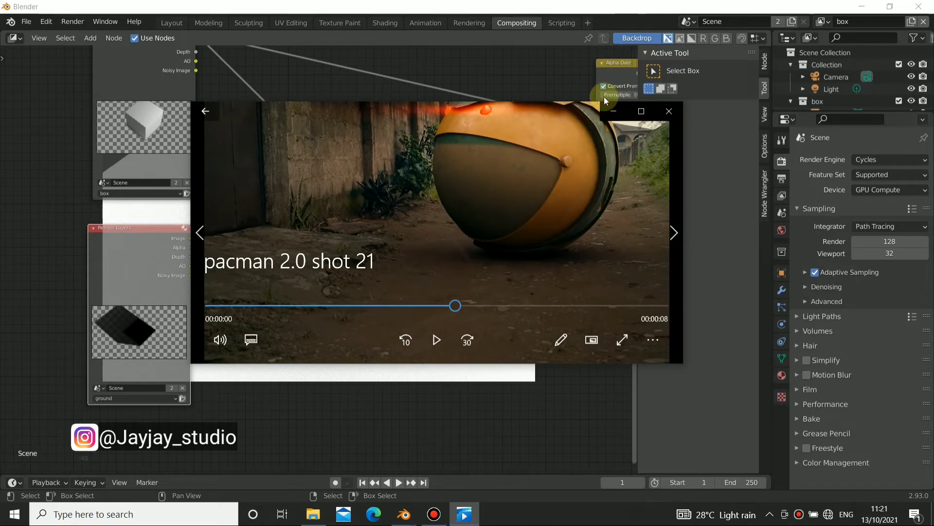
pyautogui.click(612, 111)
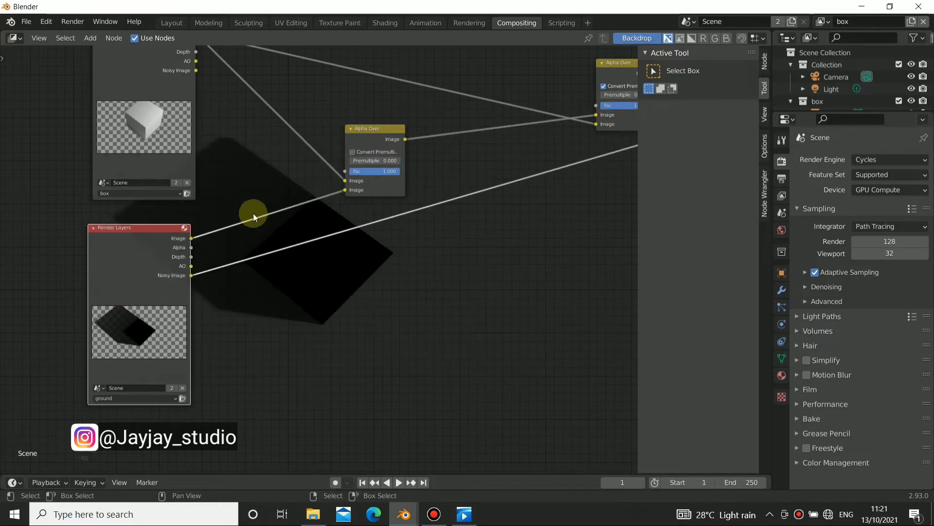
# Reposition the box Render Layers node and the Alpha Over nodes, and preview the last Alpha Over node's output.
pyautogui.moveTo(322, 263); pyautogui.dragTo(329, 330, button='middle')
pyautogui.scroll(-3, 349, 224)
pyautogui.moveTo(359, 217); pyautogui.dragTo(375, 201)
pyautogui.moveTo(176, 165); pyautogui.dragTo(168, 170)
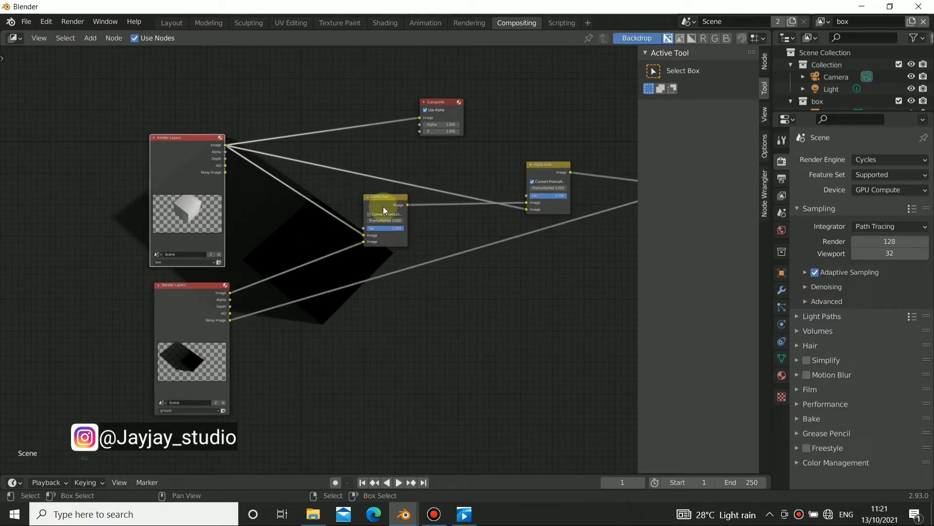
pyautogui.moveTo(392, 200); pyautogui.dragTo(380, 200)
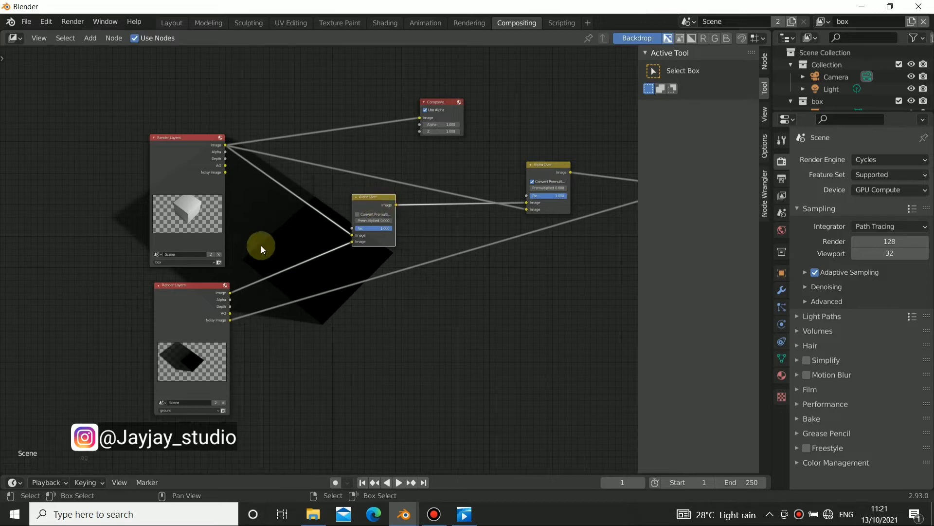
pyautogui.scroll(-4, 483, 206)
pyautogui.moveTo(484, 224); pyautogui.dragTo(430, 241, button='middle')
pyautogui.moveTo(535, 197); pyautogui.dragTo(515, 189)
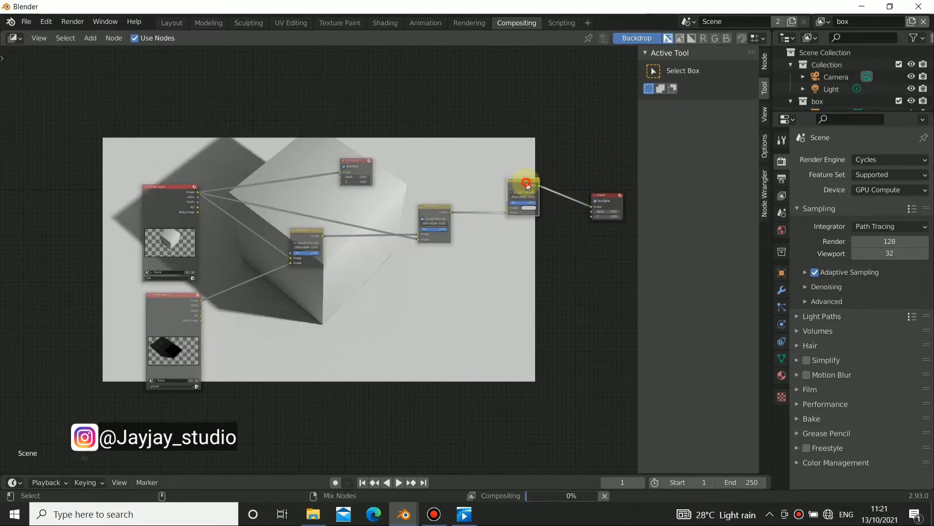
# Spread the two Render Layers nodes and the first Alpha Over node farther apart to make room for new nodes.
pyautogui.keyDown('alt'); pyautogui.moveTo(304, 275); pyautogui.dragTo(463, 323); pyautogui.keyUp('alt')
pyautogui.keyDown('alt'); pyautogui.moveTo(341, 285); pyautogui.dragTo(362, 327); pyautogui.keyUp('alt')
pyautogui.click(296, 205)
pyautogui.scroll(5, 252, 200)
pyautogui.moveTo(292, 274); pyautogui.dragTo(283, 271)
pyautogui.keyDown('alt'); pyautogui.moveTo(375, 297); pyautogui.dragTo(321, 260); pyautogui.keyUp('alt')
pyautogui.moveTo(211, 217); pyautogui.dragTo(166, 233)
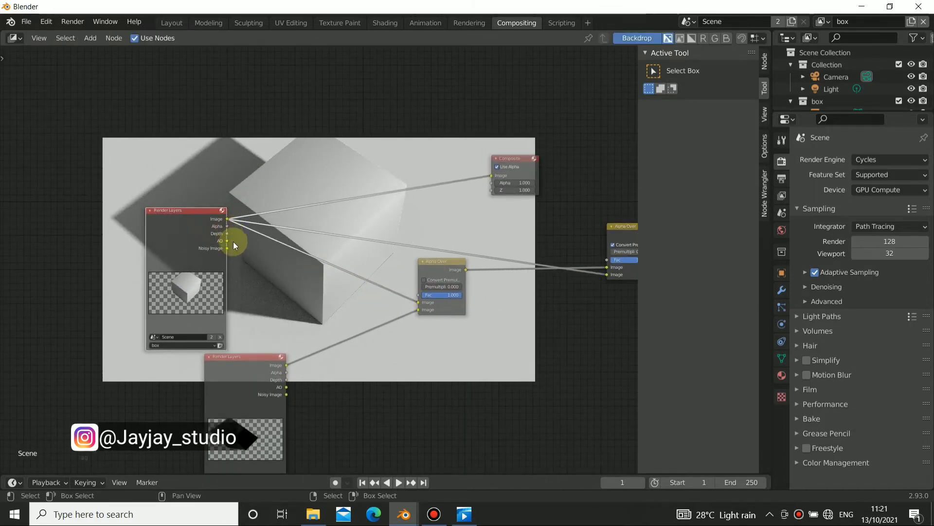
pyautogui.moveTo(299, 292); pyautogui.dragTo(328, 248, button='middle')
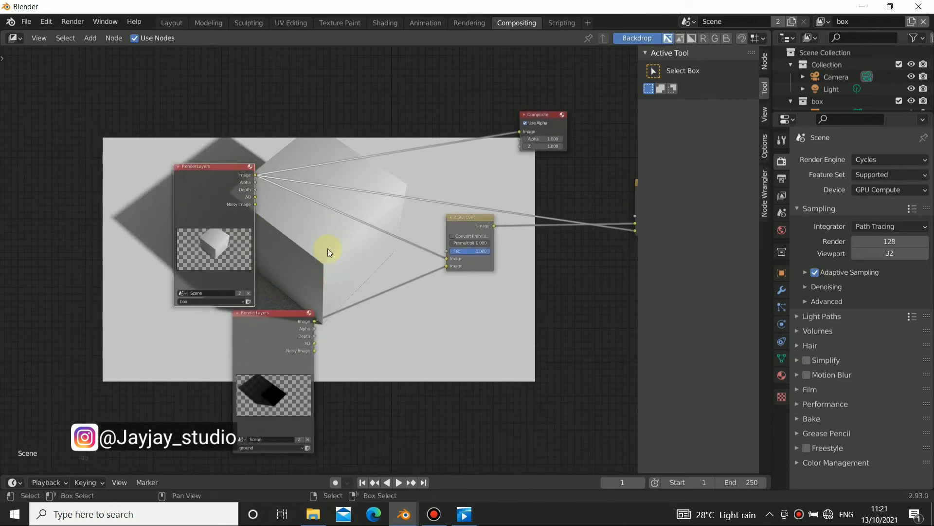
# Add a Mix node above the node chain and move the Composite node to the far side of the box Render Layers node.
pyautogui.hotkey('shift', 'a')
pyautogui.moveTo(328, 248)
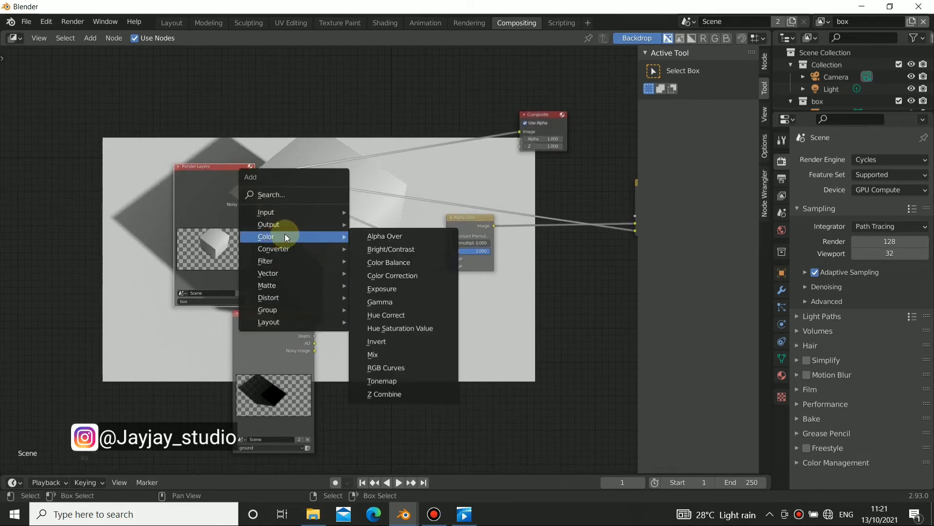
pyautogui.click(390, 355)
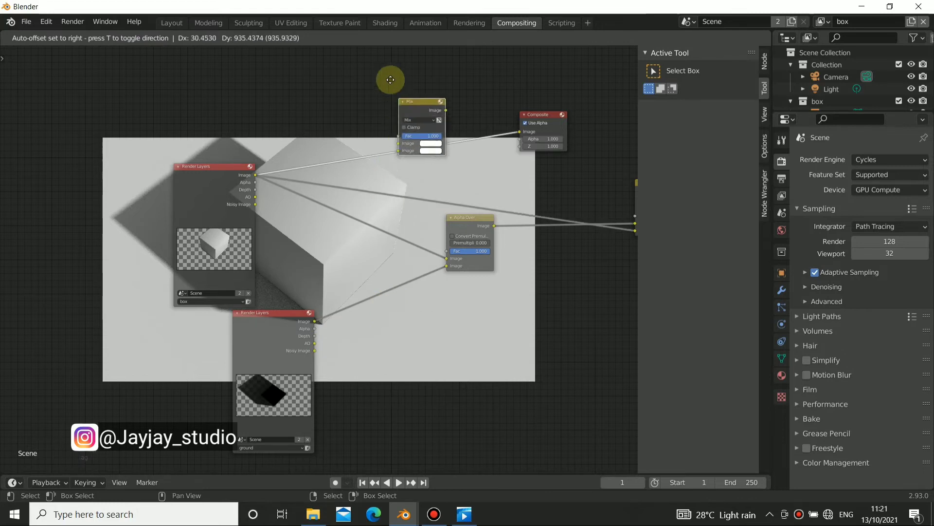
pyautogui.click(375, 71)
pyautogui.moveTo(328, 146); pyautogui.dragTo(334, 179, button='middle')
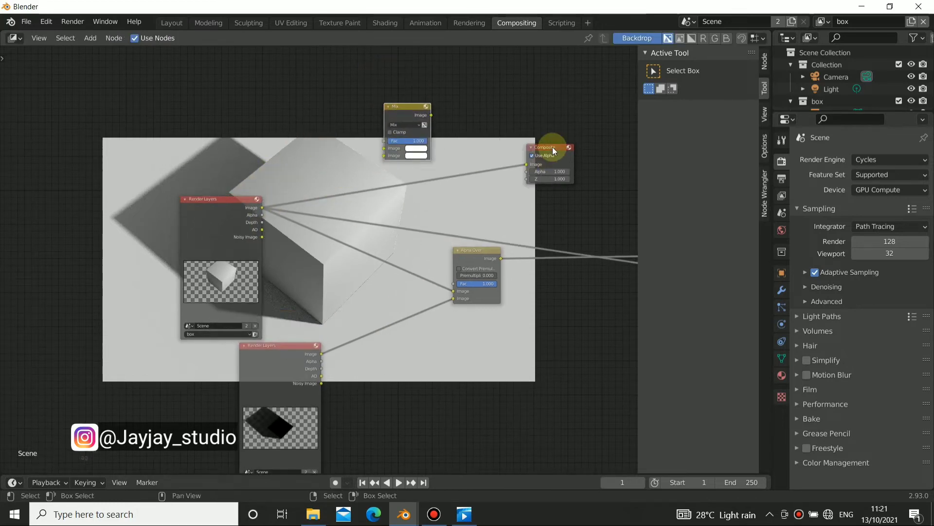
pyautogui.moveTo(553, 147); pyautogui.dragTo(89, 264)
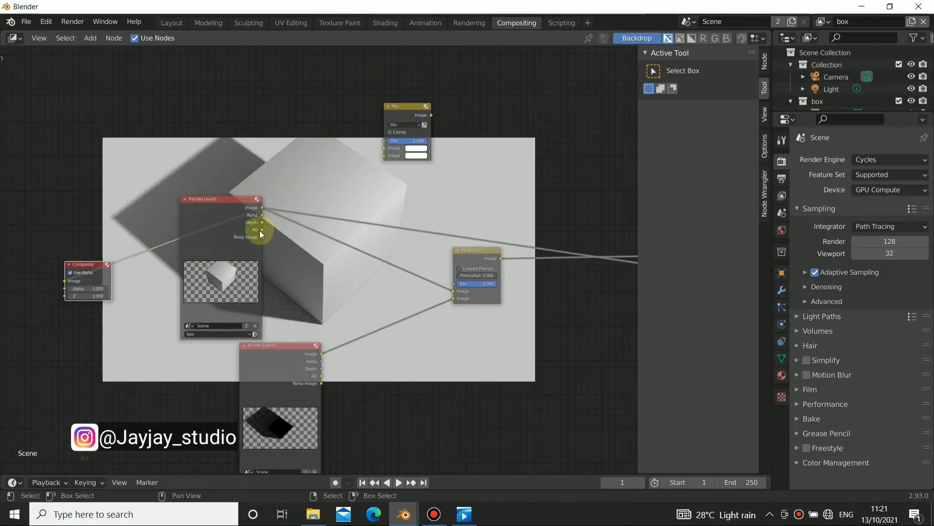
# Connect the box layer's AO output to the Mix node's second Image input, preview the mix and move its node farther along.
pyautogui.moveTo(262, 229); pyautogui.dragTo(386, 156)
pyautogui.moveTo(319, 213); pyautogui.dragTo(250, 259, button='middle')
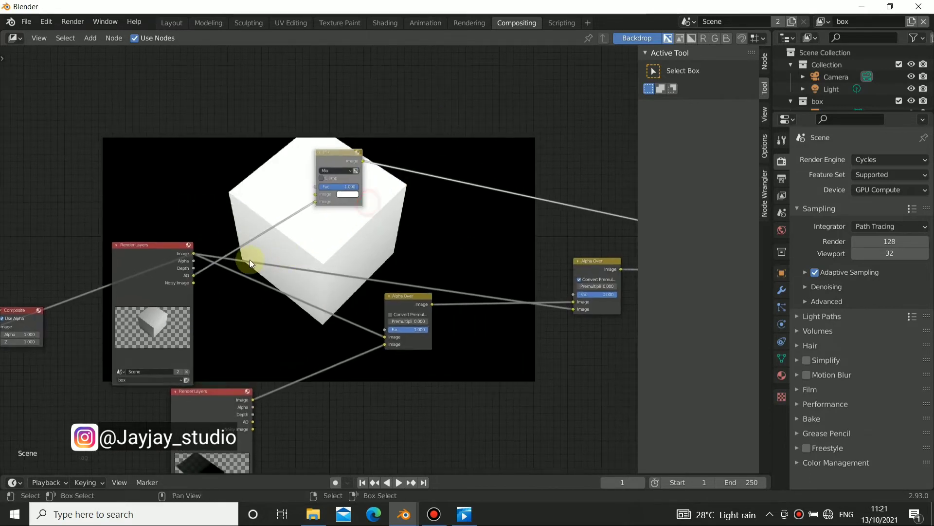
pyautogui.moveTo(340, 163); pyautogui.dragTo(428, 152)
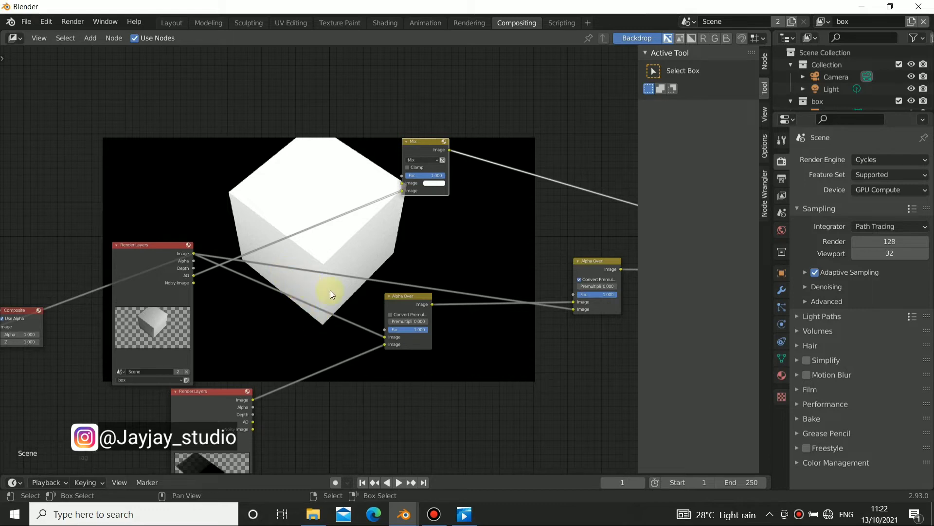
pyautogui.moveTo(330, 290)
pyautogui.mouseDown(button='middle')
pyautogui.moveTo(344, 240)
pyautogui.moveTo(355, 298)
pyautogui.moveTo(361, 234)
pyautogui.moveTo(342, 278)
pyautogui.mouseUp(button='middle')
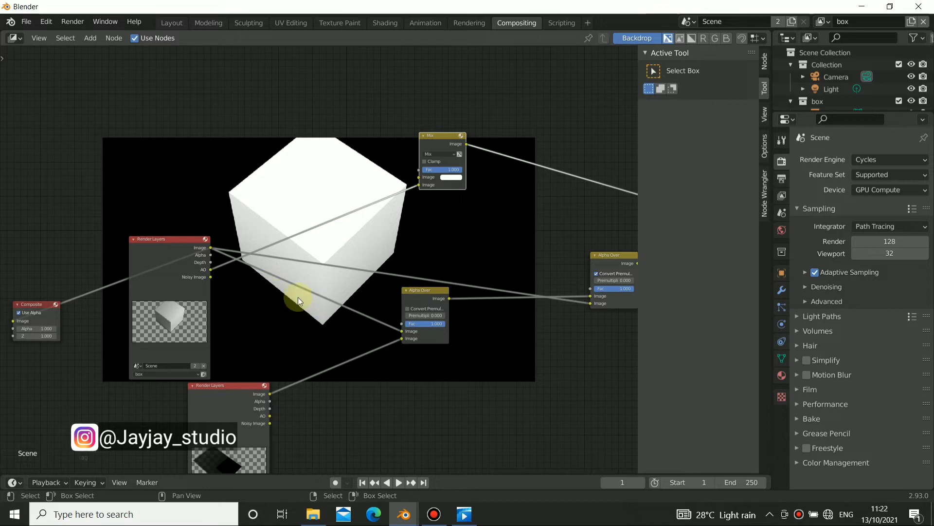
# Insert a ColorRamp node into the link between the box layer's AO output and the Mix node.
pyautogui.hotkey('shift', 'a')
pyautogui.moveTo(309, 243)
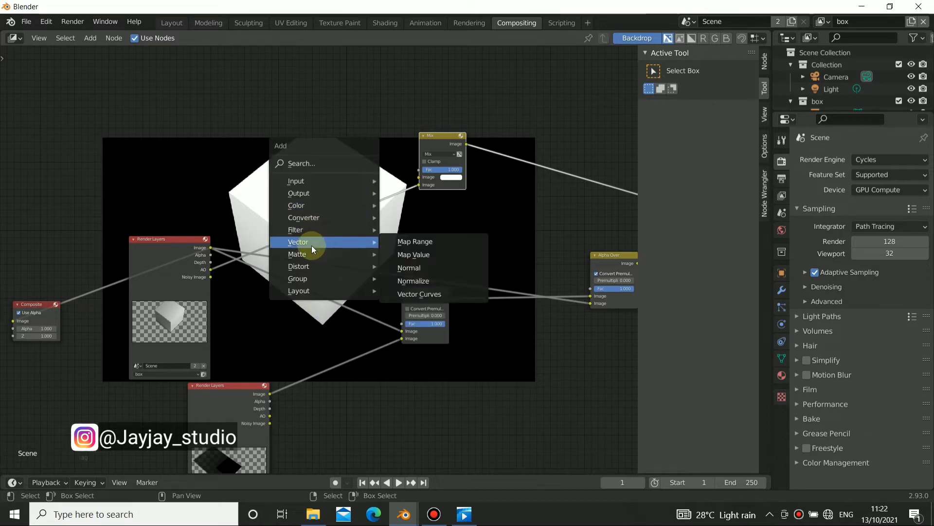
pyautogui.moveTo(304, 218)
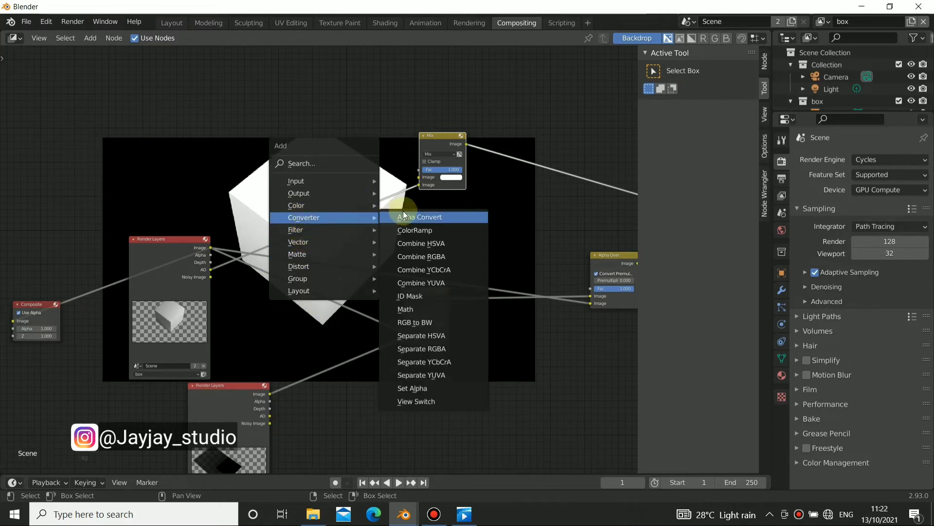
pyautogui.click(424, 231)
pyautogui.click(321, 174)
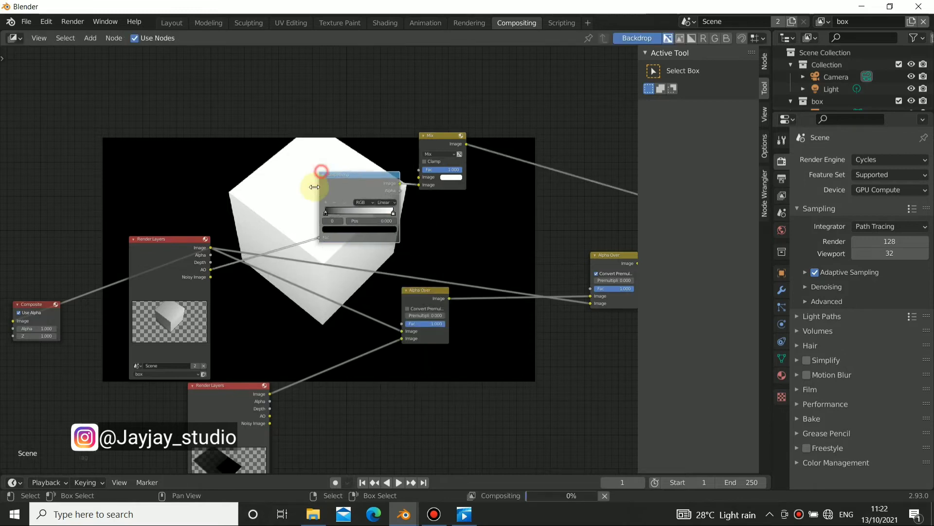
# Space the ColorRamp and Mix nodes apart and move the ramp's black stop to about 0.540.
pyautogui.moveTo(337, 177); pyautogui.dragTo(331, 176)
pyautogui.moveTo(456, 137); pyautogui.dragTo(490, 130)
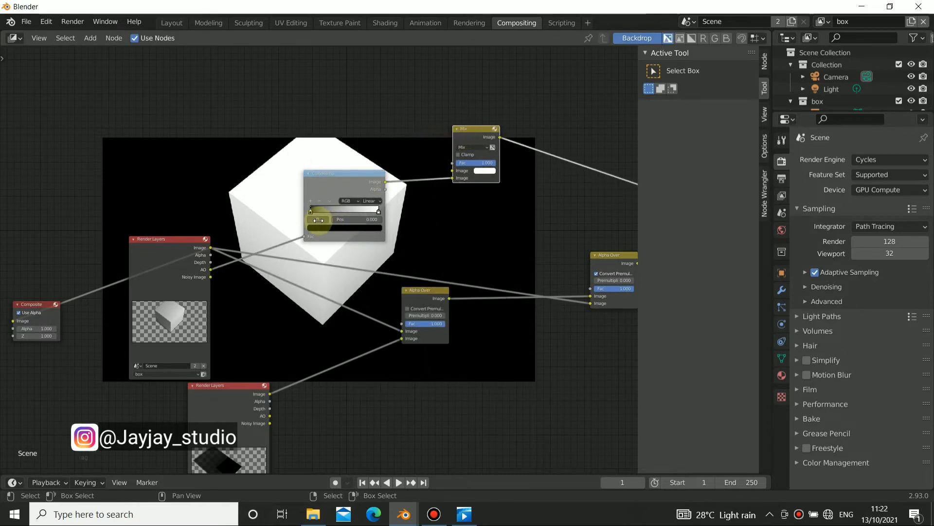
pyautogui.moveTo(312, 209); pyautogui.dragTo(353, 220)
pyautogui.scroll(2, 316, 311)
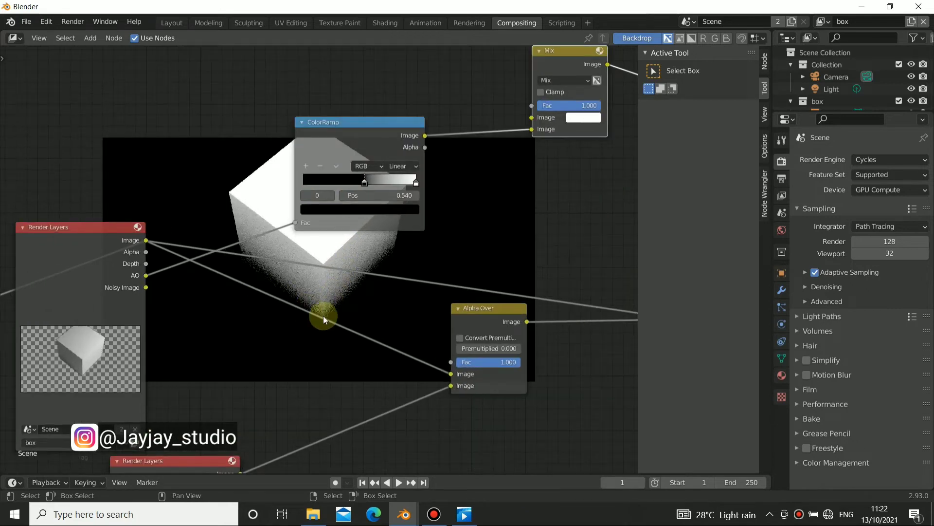
pyautogui.moveTo(323, 222); pyautogui.dragTo(310, 294, button='middle')
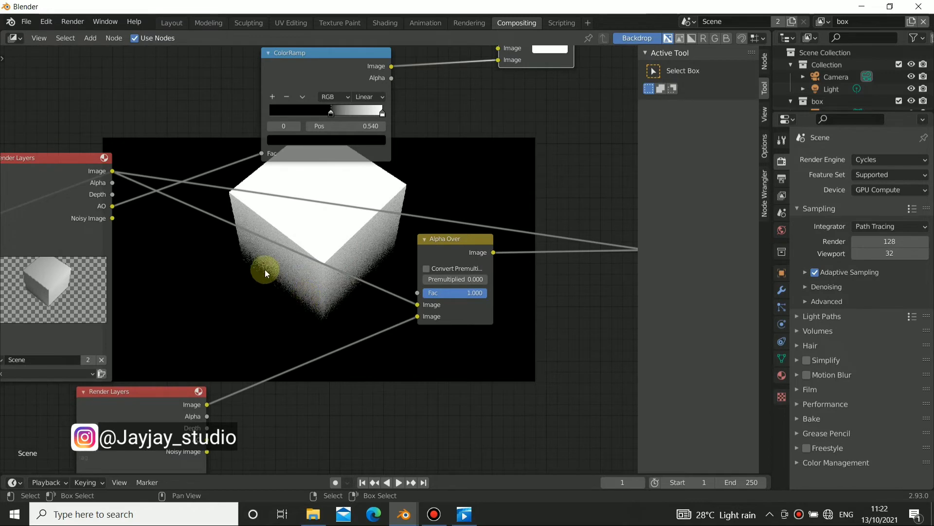
pyautogui.scroll(-2, 333, 150)
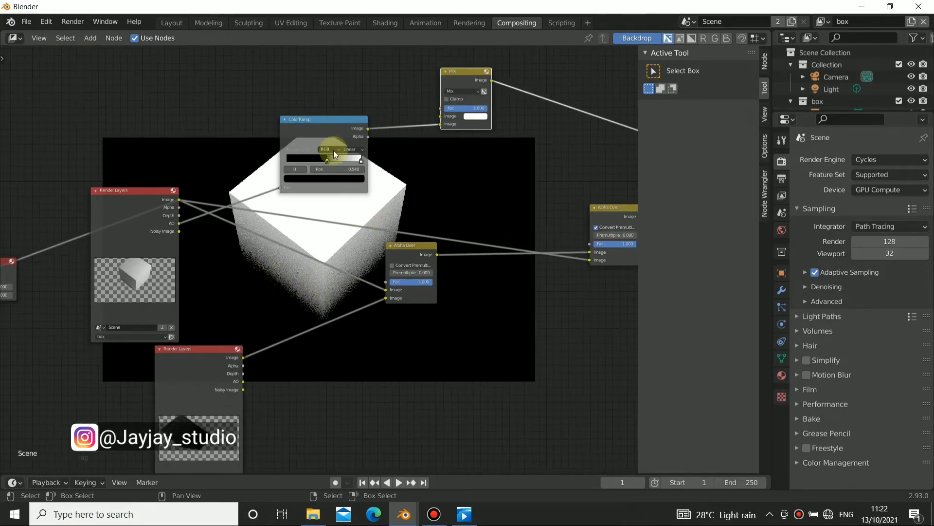
pyautogui.scroll(-1, 338, 280)
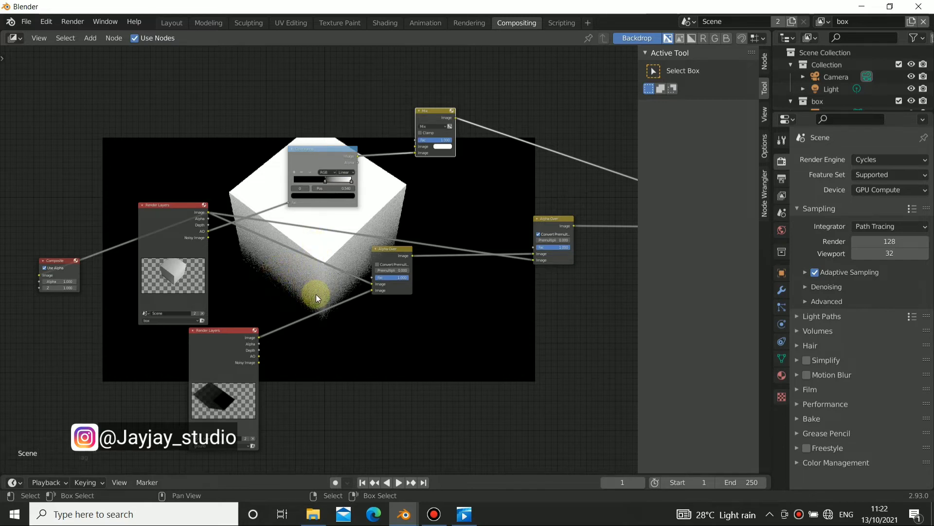
# Wire the second Alpha Over into the Mix node's first Image input and feed the mix into the last Alpha Over's second Image input.
pyautogui.moveTo(503, 339); pyautogui.dragTo(471, 330, button='middle')
pyautogui.moveTo(308, 337); pyautogui.dragTo(356, 340, button='middle')
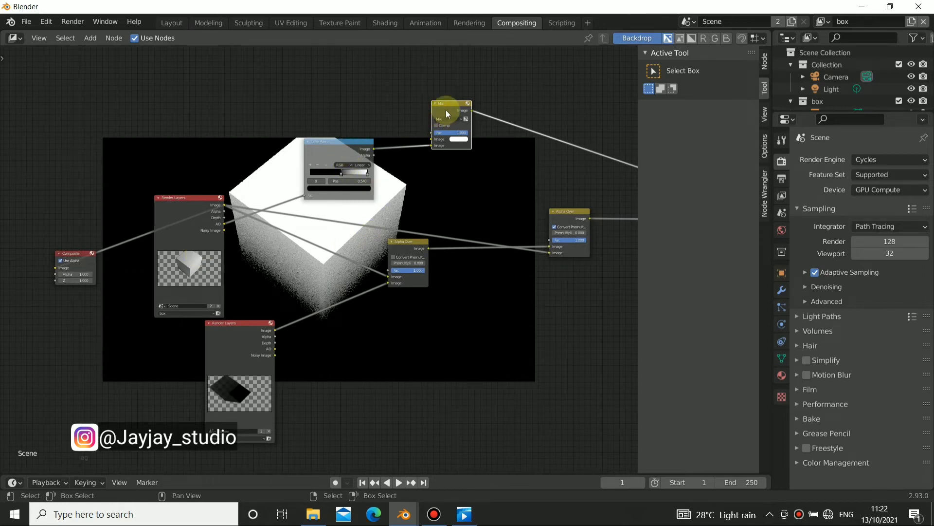
pyautogui.moveTo(445, 110); pyautogui.dragTo(398, 229)
pyautogui.click(407, 162)
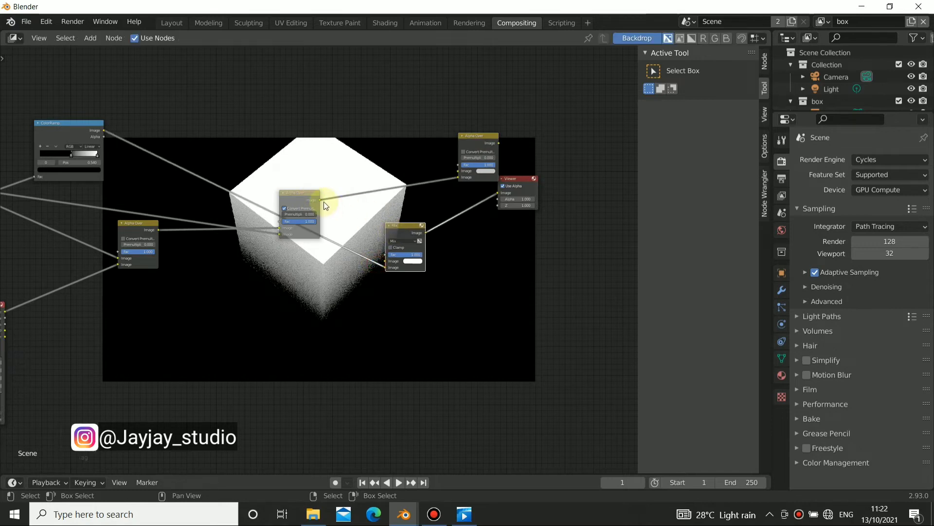
pyautogui.moveTo(320, 201); pyautogui.dragTo(384, 266)
pyautogui.moveTo(427, 233); pyautogui.dragTo(458, 177)
pyautogui.moveTo(520, 179); pyautogui.dragTo(552, 181)
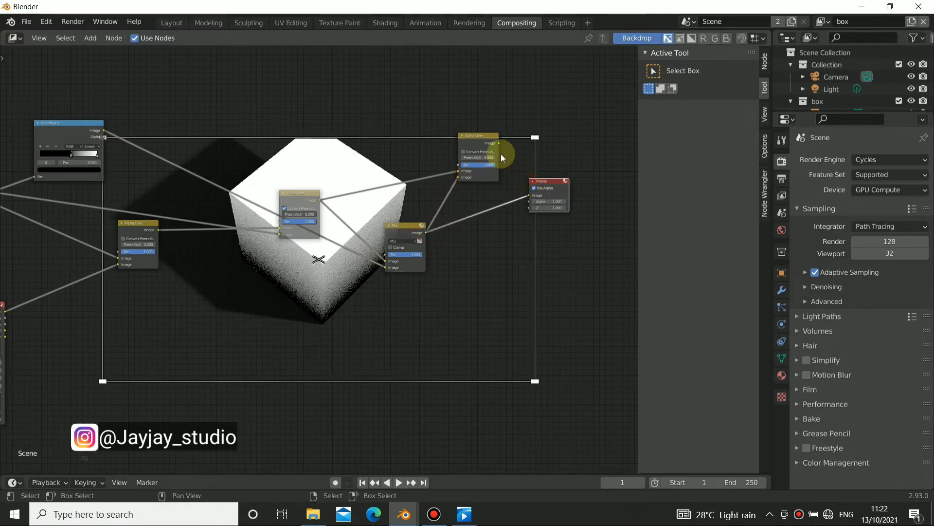
# Preview the last Alpha Over node in the Viewer and rearrange it and the Mix node.
pyautogui.keyDown('ctrl'); pyautogui.keyDown('shift'); pyautogui.click(483, 137); pyautogui.keyUp('shift'); pyautogui.keyUp('ctrl')
pyautogui.moveTo(483, 137); pyautogui.dragTo(479, 174)
pyautogui.moveTo(422, 232); pyautogui.dragTo(391, 277)
pyautogui.moveTo(453, 206); pyautogui.dragTo(409, 238)
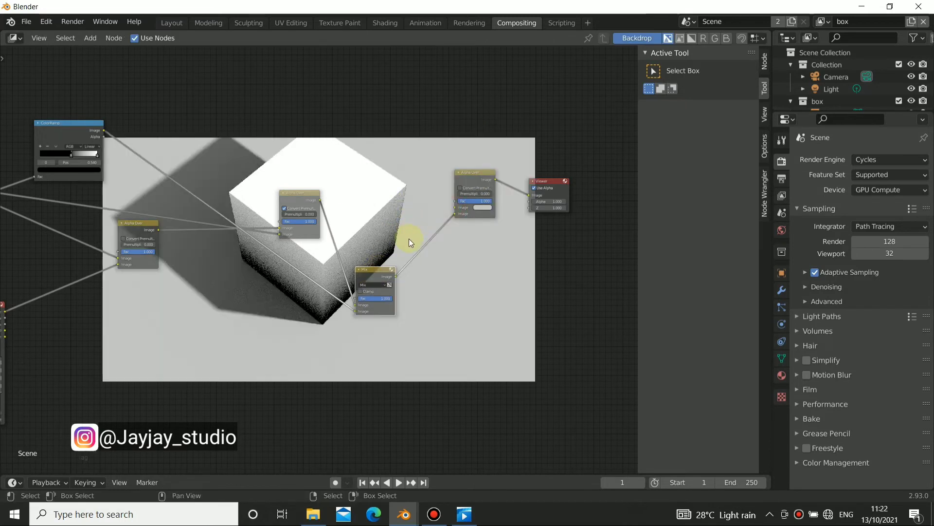
# Move the ColorRamp node below the Alpha Over chain, clear of the other nodes.
pyautogui.moveTo(286, 264); pyautogui.dragTo(372, 244, button='middle')
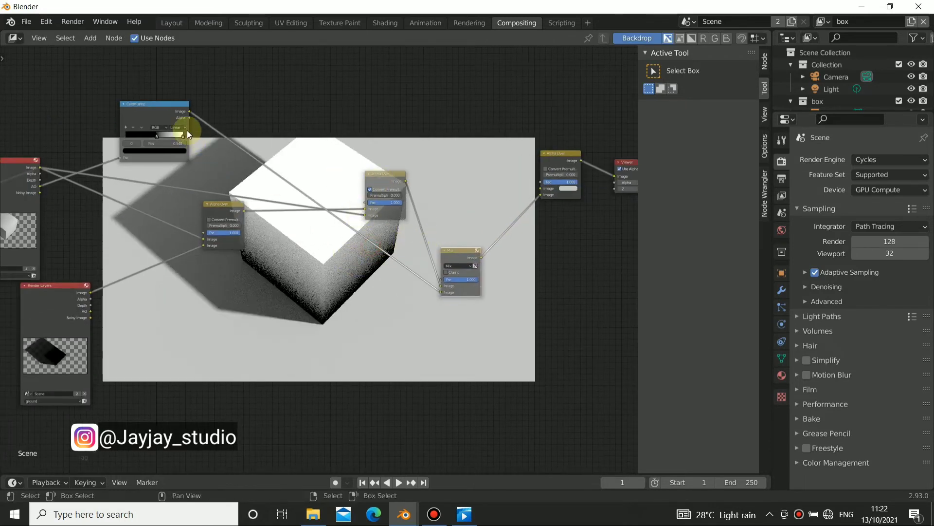
pyautogui.moveTo(165, 105); pyautogui.dragTo(229, 337)
pyautogui.moveTo(262, 259); pyautogui.dragTo(393, 237, button='middle')
pyautogui.moveTo(195, 277); pyautogui.dragTo(133, 297)
pyautogui.scroll(6, 375, 299)
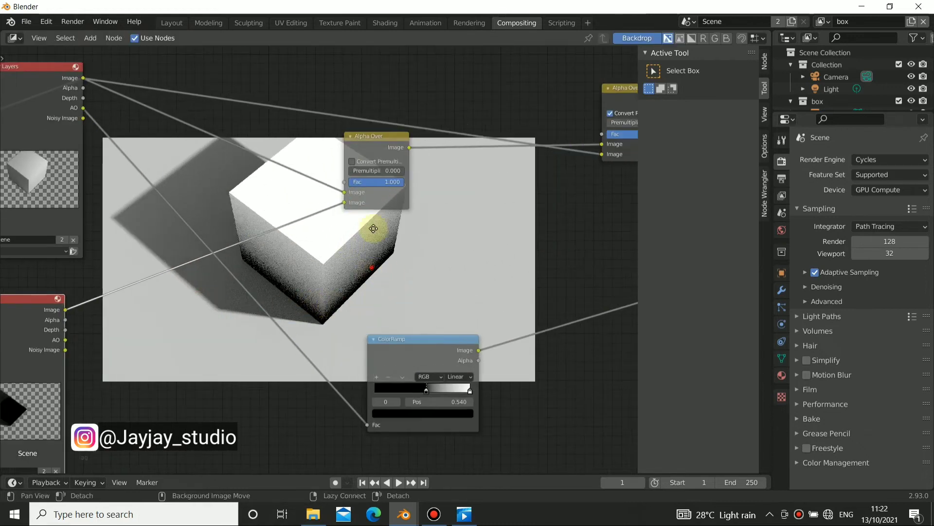
pyautogui.moveTo(373, 229); pyautogui.dragTo(364, 148, button='middle')
pyautogui.moveTo(404, 278); pyautogui.dragTo(395, 271)
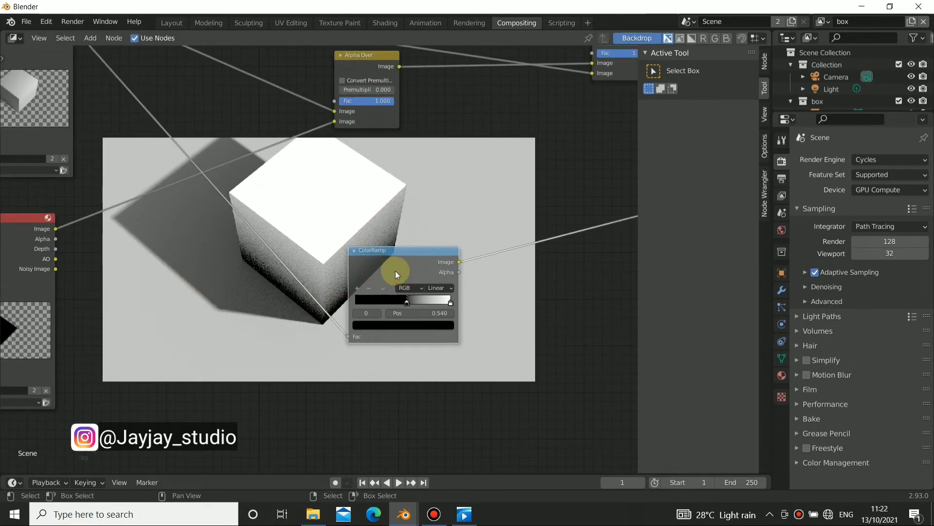
# Switch the ColorRamp interpolation to B-Spline and move its black stop to about 0.844.
pyautogui.click(440, 290)
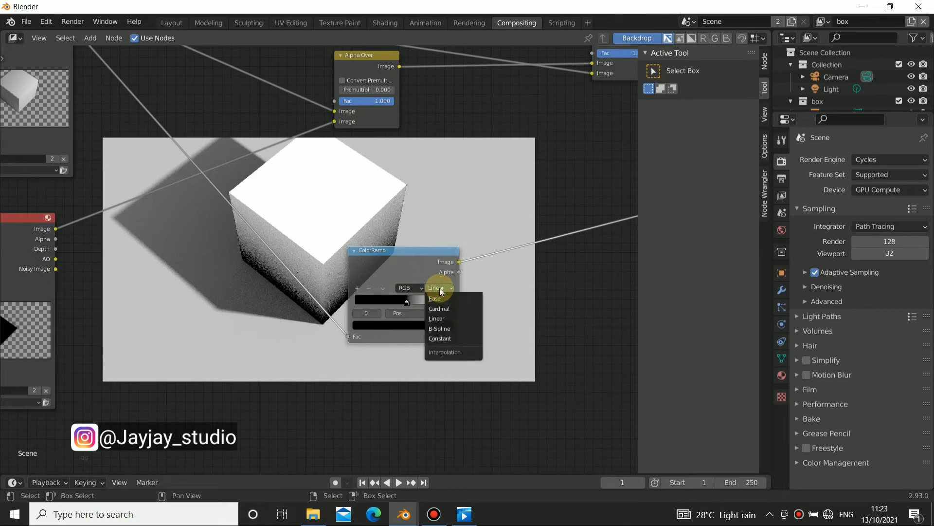
pyautogui.click(441, 329)
pyautogui.moveTo(407, 301); pyautogui.dragTo(466, 267)
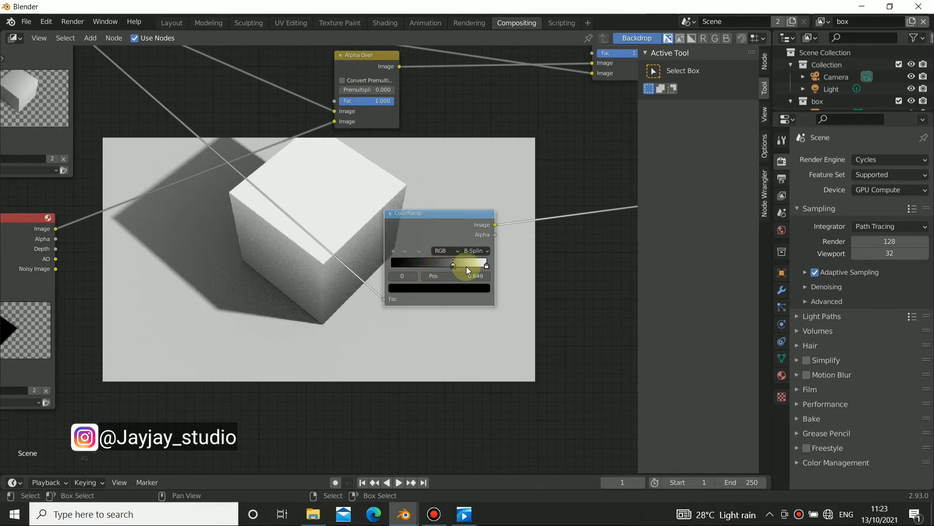
pyautogui.moveTo(363, 311); pyautogui.dragTo(356, 212, button='middle')
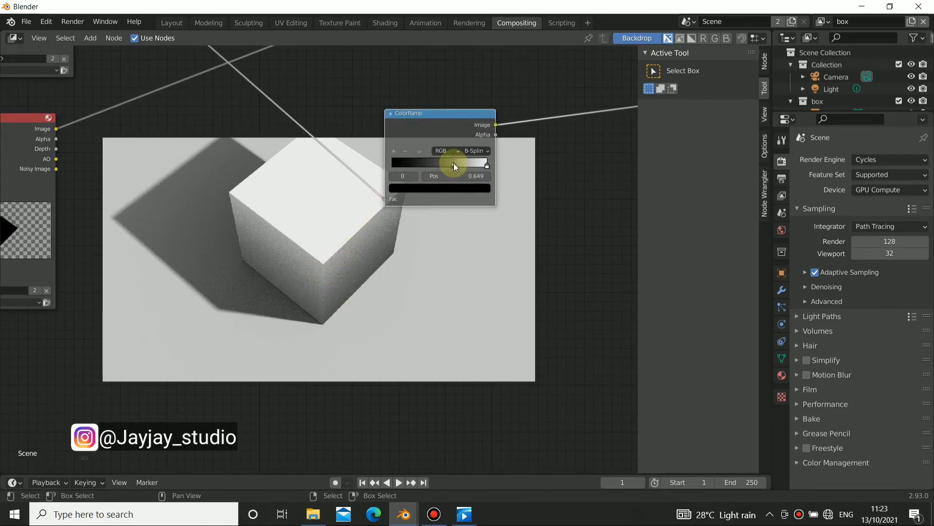
pyautogui.moveTo(453, 169); pyautogui.dragTo(486, 172)
pyautogui.keyDown('alt'); pyautogui.moveTo(350, 349); pyautogui.dragTo(212, 267); pyautogui.keyUp('alt')
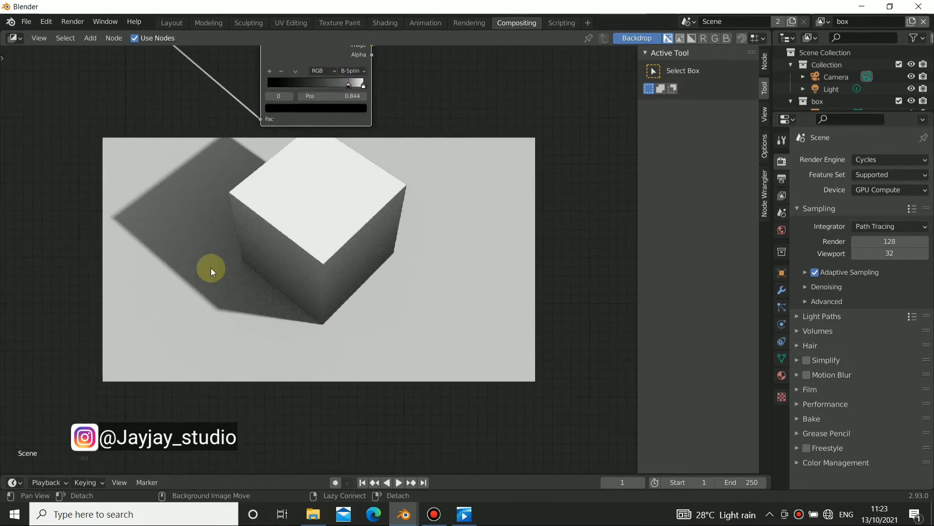
# Bring the image "images - 2021-07-22T090919.469" from File Explorer's TEXTURE > blood folder into the Blender node editor and preview it.
pyautogui.scroll(-5, 294, 261)
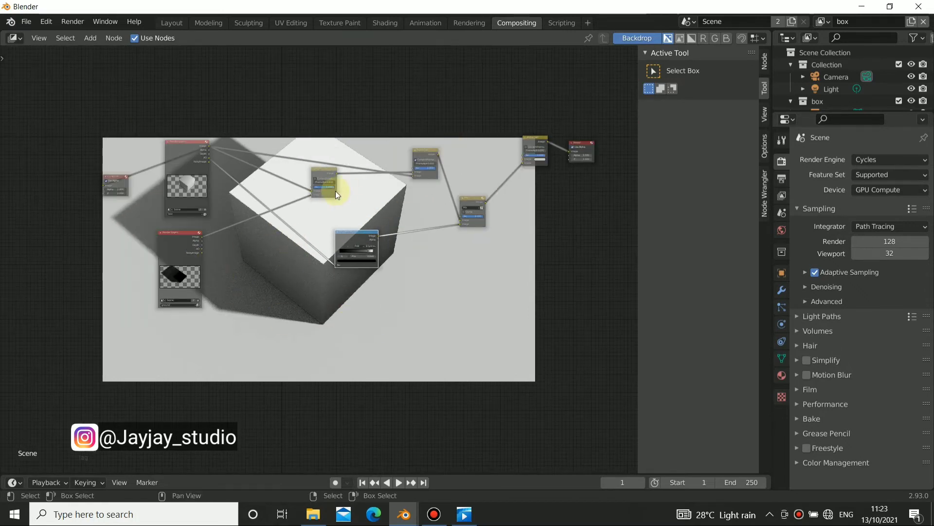
pyautogui.moveTo(371, 292)
pyautogui.keyDown('alt'); pyautogui.mouseDown()
pyautogui.moveTo(412, 290)
pyautogui.moveTo(370, 280)
pyautogui.mouseUp(); pyautogui.keyUp('alt')
pyautogui.click(313, 512)
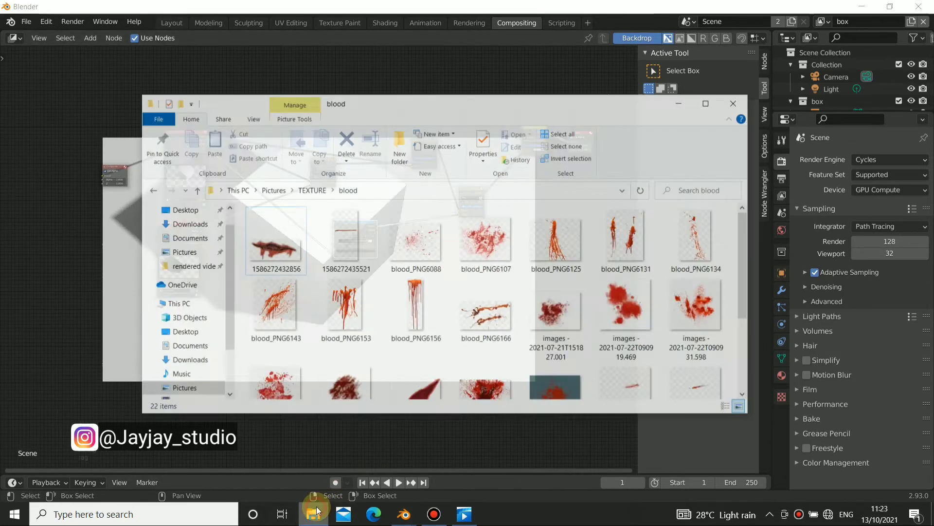
pyautogui.scroll(1, 348, 310)
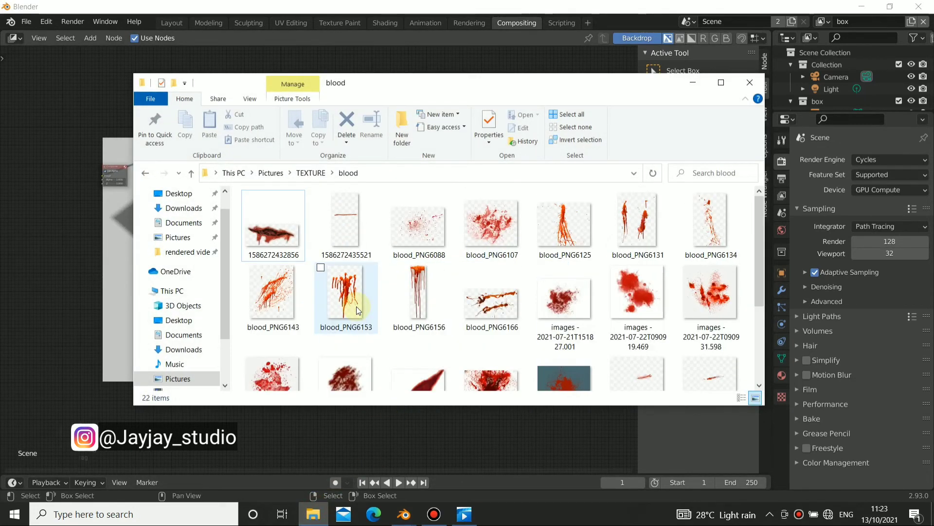
pyautogui.click(492, 244)
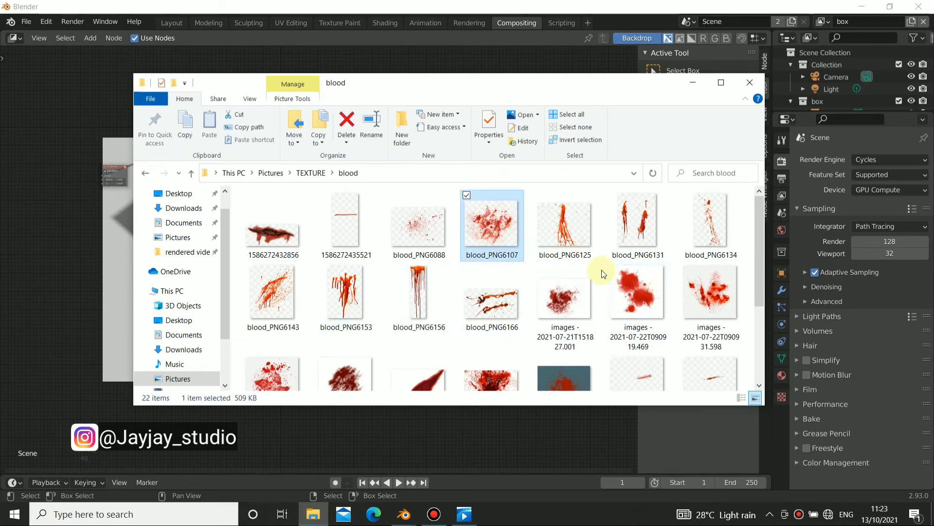
pyautogui.click(644, 285)
pyautogui.moveTo(642, 285); pyautogui.dragTo(368, 426)
pyautogui.keyDown('ctrl'); pyautogui.keyDown('shift'); pyautogui.click(384, 323); pyautogui.keyUp('shift'); pyautogui.keyUp('ctrl')
pyautogui.moveTo(384, 323); pyautogui.dragTo(341, 336)
pyautogui.scroll(6, 286, 271)
pyautogui.moveTo(314, 251); pyautogui.dragTo(307, 193, button='middle')
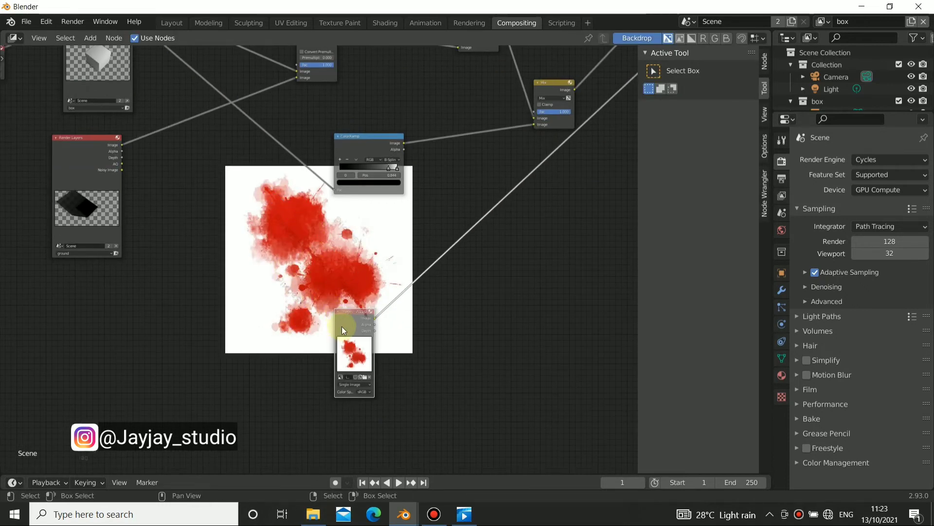
# Move the blood image node to the far side of the ground Render Layers node.
pyautogui.moveTo(342, 327); pyautogui.dragTo(242, 298)
pyautogui.moveTo(320, 230); pyautogui.dragTo(442, 260, button='middle')
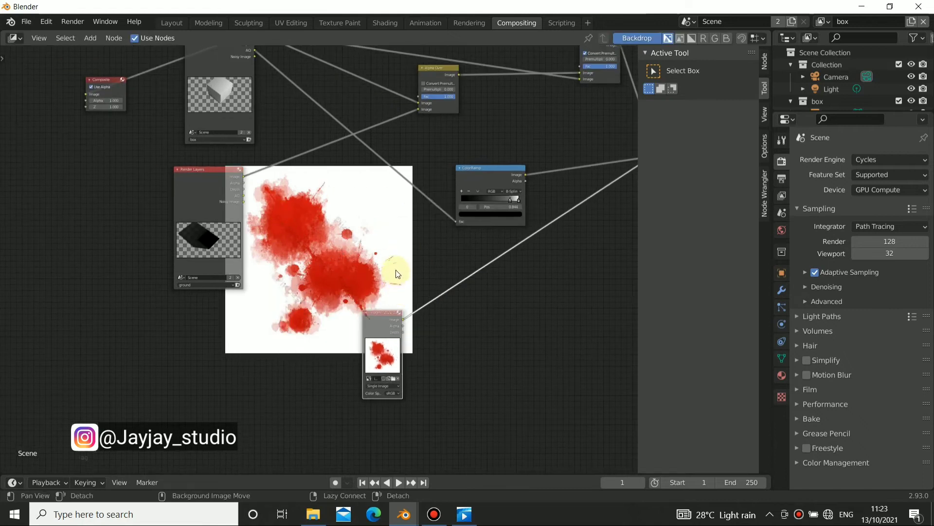
pyautogui.scroll(-4, 393, 274)
pyautogui.moveTo(389, 275); pyautogui.dragTo(404, 312, button='middle')
pyautogui.moveTo(382, 347); pyautogui.dragTo(323, 280)
pyautogui.moveTo(465, 244); pyautogui.dragTo(493, 288)
pyautogui.keyDown('alt'); pyautogui.moveTo(383, 180); pyautogui.dragTo(431, 191); pyautogui.keyUp('alt')
pyautogui.keyDown('alt'); pyautogui.moveTo(354, 309); pyautogui.dragTo(193, 249); pyautogui.keyUp('alt')
pyautogui.keyDown('alt'); pyautogui.moveTo(336, 236); pyautogui.dragTo(340, 263); pyautogui.keyUp('alt')
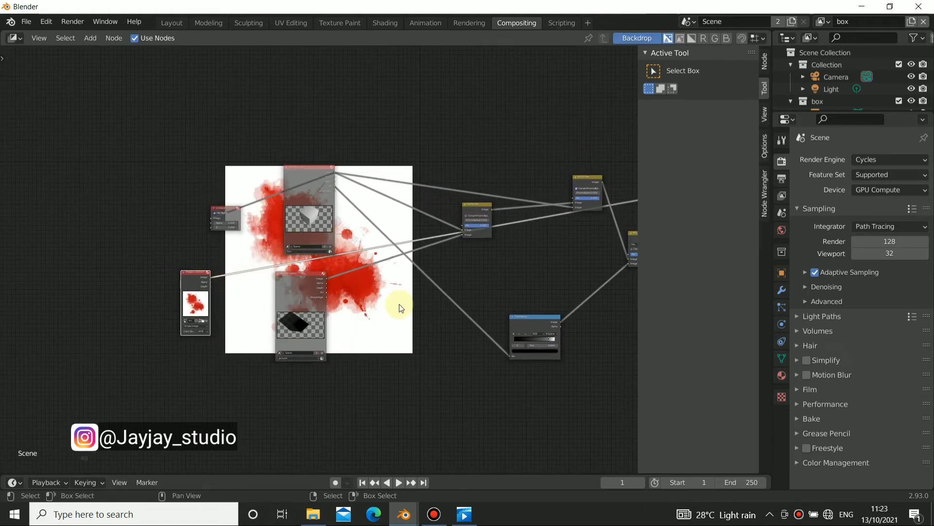
# Add a Mix node beside the ground Render Layers node.
pyautogui.hotkey('shift', 'a')
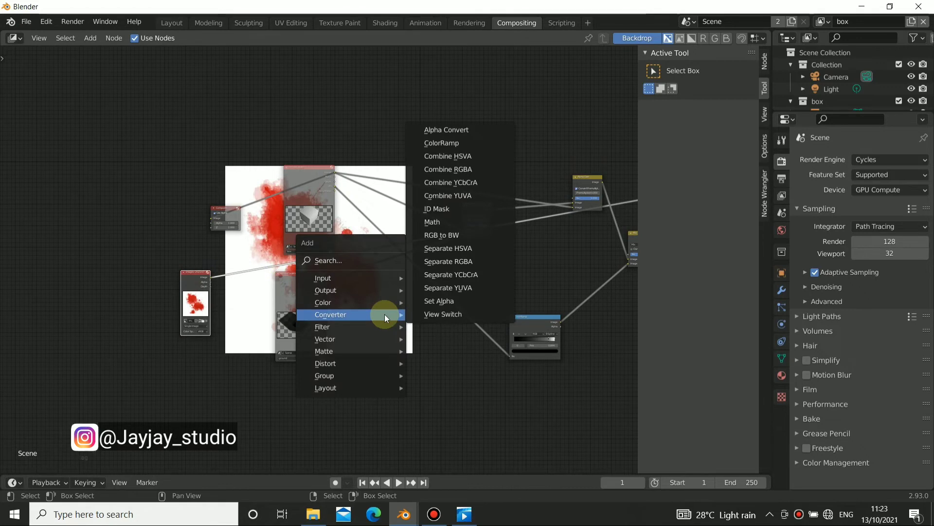
pyautogui.moveTo(333, 326)
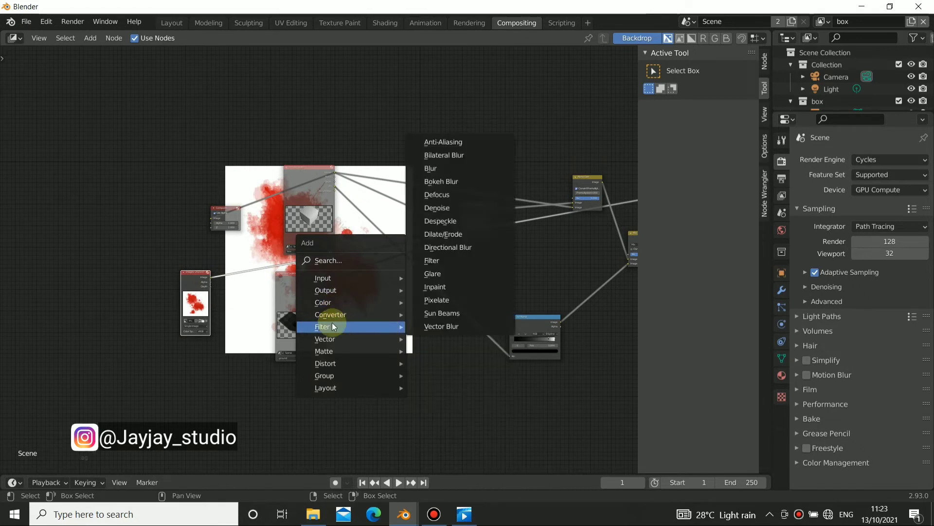
pyautogui.moveTo(334, 302)
pyautogui.click(434, 417)
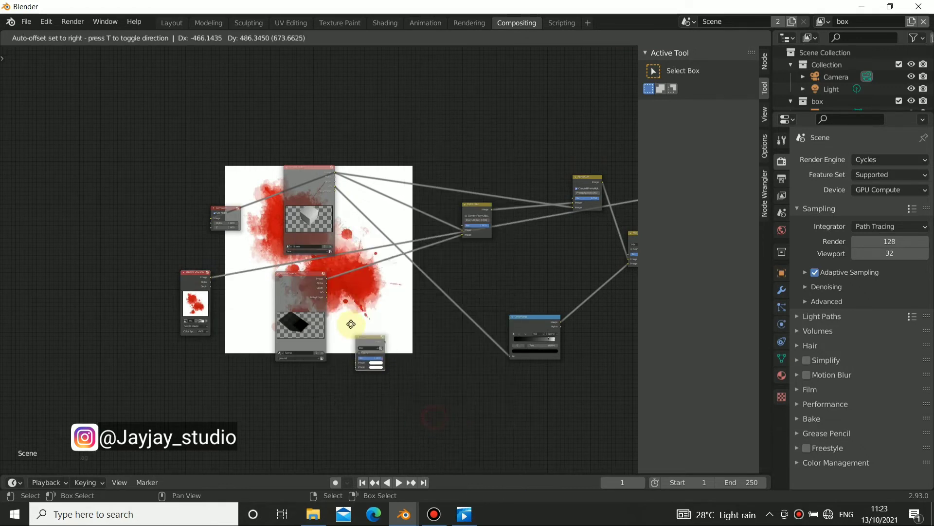
pyautogui.click(351, 324)
pyautogui.scroll(2, 207, 276)
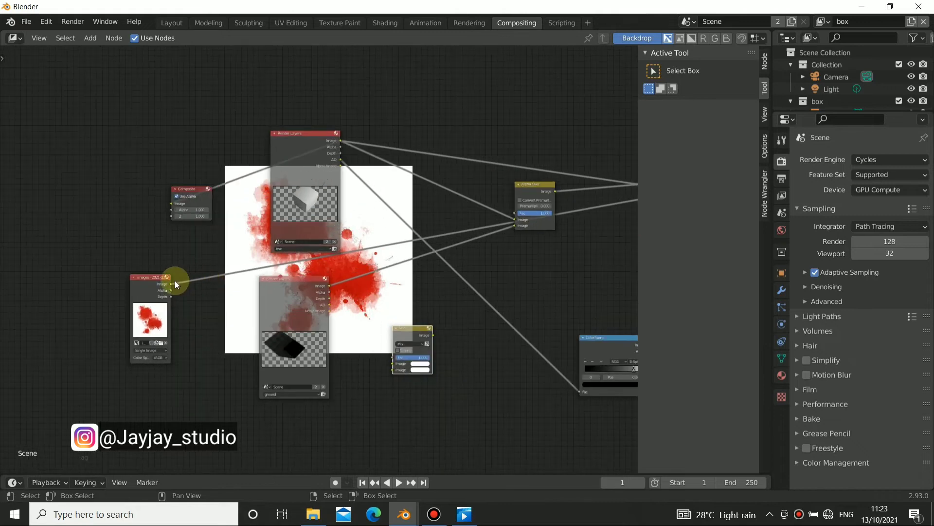
# Connect the blood image to the new Mix node's second Image input, preview the mix and place both nodes beyond the Render Layers nodes.
pyautogui.moveTo(173, 283); pyautogui.dragTo(393, 369)
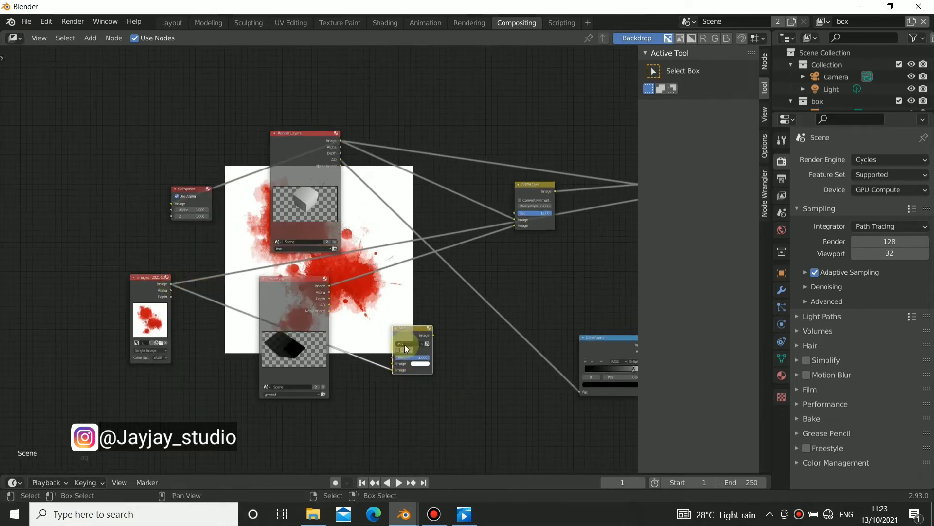
pyautogui.moveTo(405, 329); pyautogui.dragTo(394, 283)
pyautogui.moveTo(153, 286); pyautogui.dragTo(403, 375)
pyautogui.moveTo(406, 300); pyautogui.dragTo(565, 281)
pyautogui.moveTo(408, 378); pyautogui.dragTo(374, 355)
pyautogui.moveTo(440, 347); pyautogui.dragTo(349, 280, button='middle')
# Insert a Scale node into the link between the blood image and the Mix node.
pyautogui.hotkey('shift', 'a')
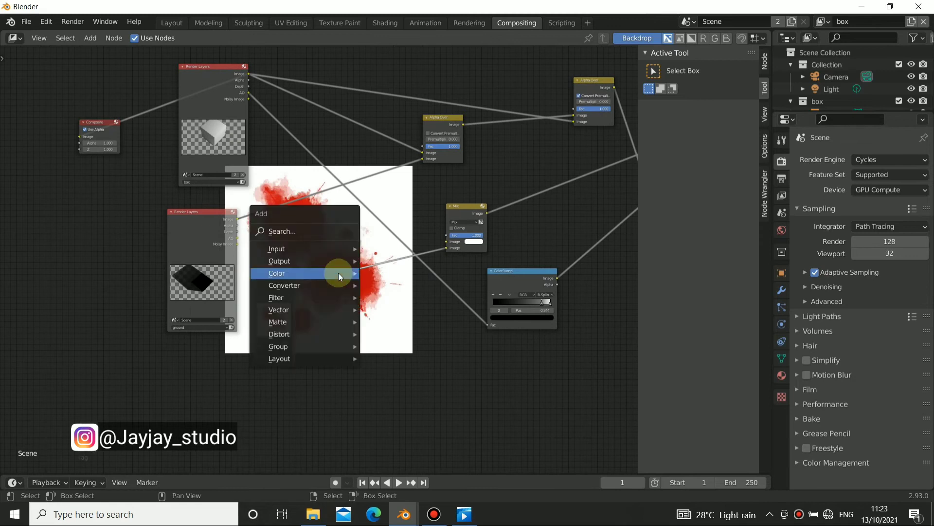
pyautogui.moveTo(338, 273)
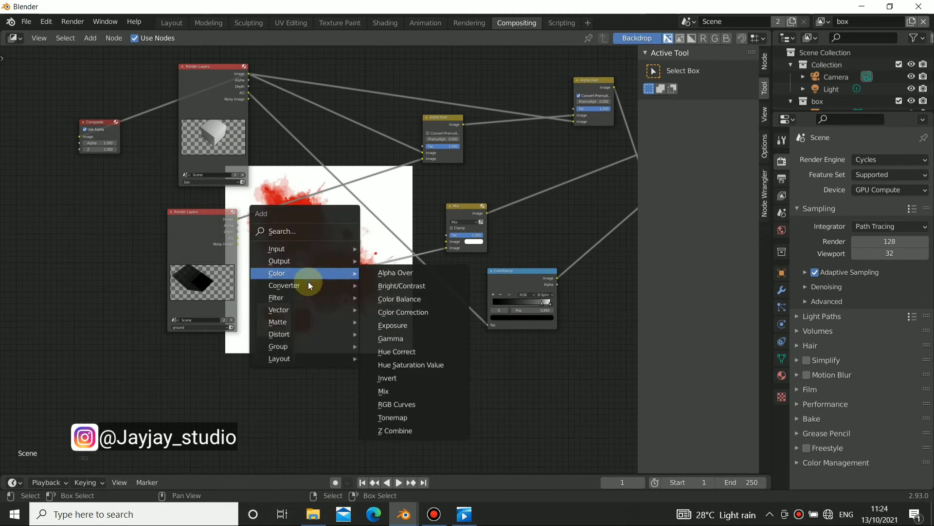
pyautogui.moveTo(308, 296)
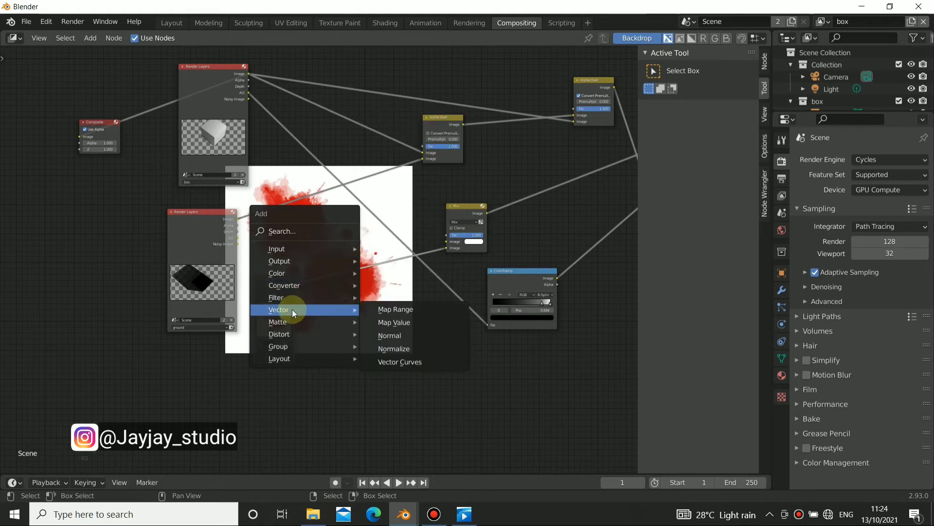
pyautogui.moveTo(291, 334)
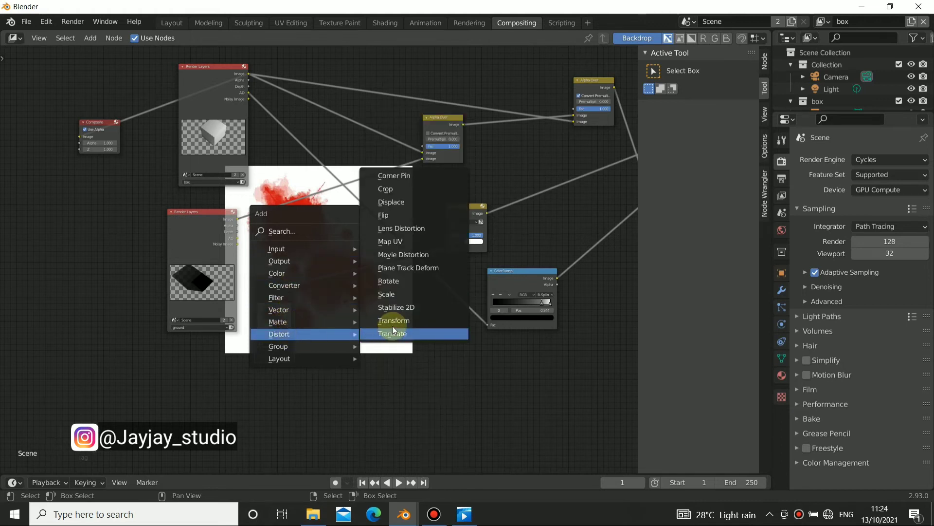
pyautogui.click(394, 295)
pyautogui.click(317, 274)
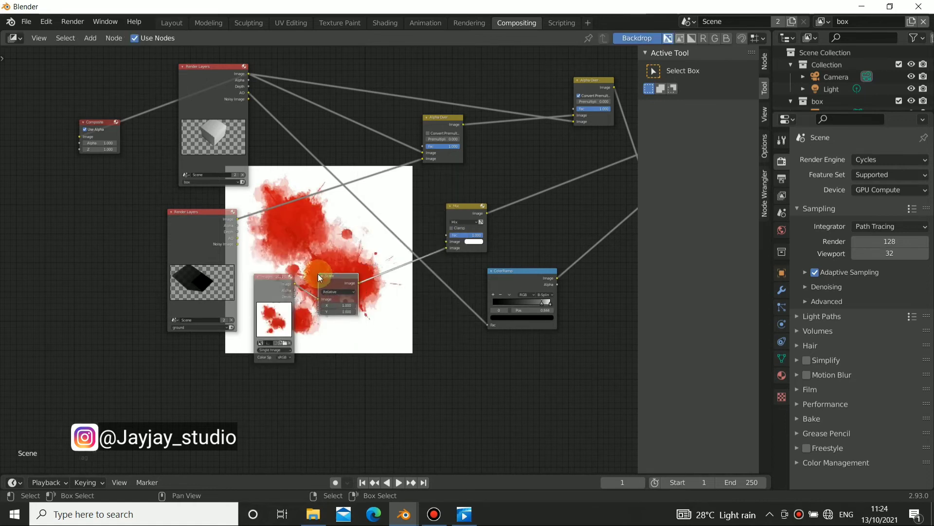
# Set the Scale node's space to Render Size.
pyautogui.scroll(2, 322, 294)
pyautogui.click(343, 311)
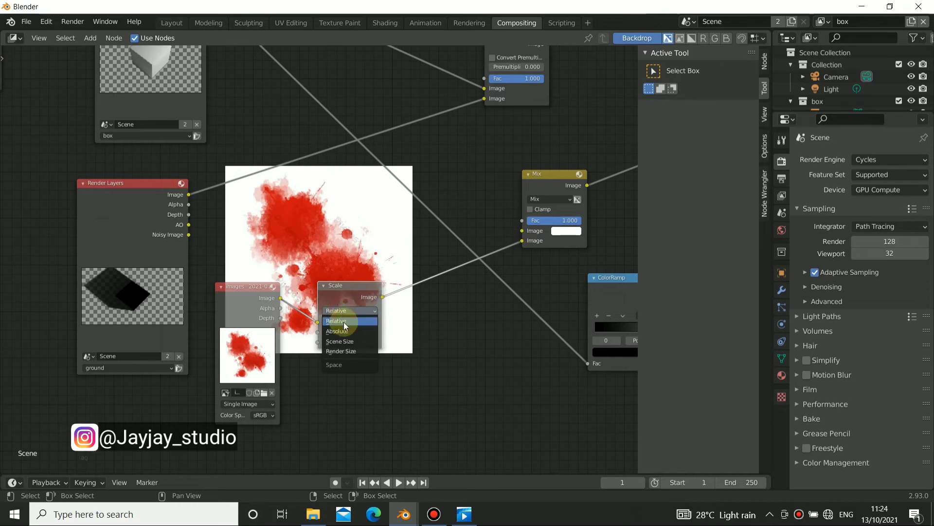
pyautogui.click(351, 354)
pyautogui.scroll(-5, 346, 274)
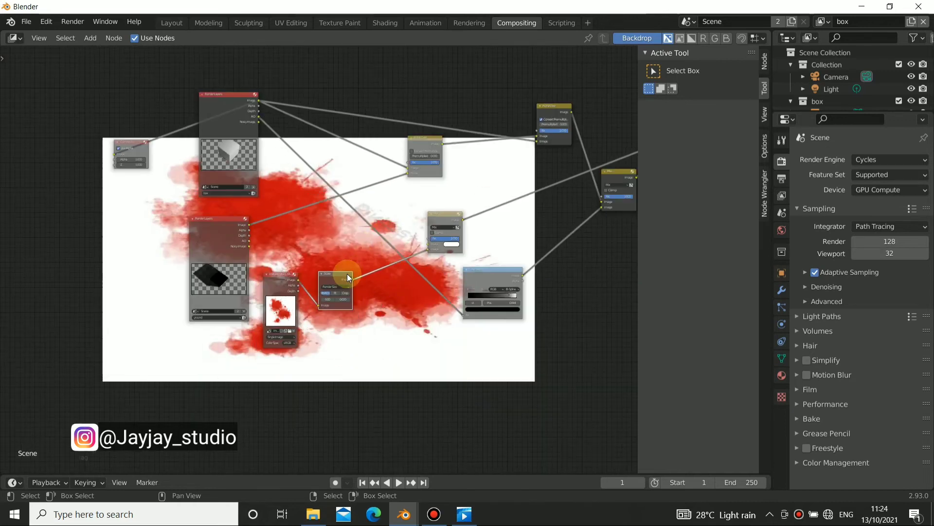
# Connect the box Render Layers image to the new Mix node's first Image input and set its blend mode to Multiply.
pyautogui.moveTo(443, 246); pyautogui.dragTo(451, 229)
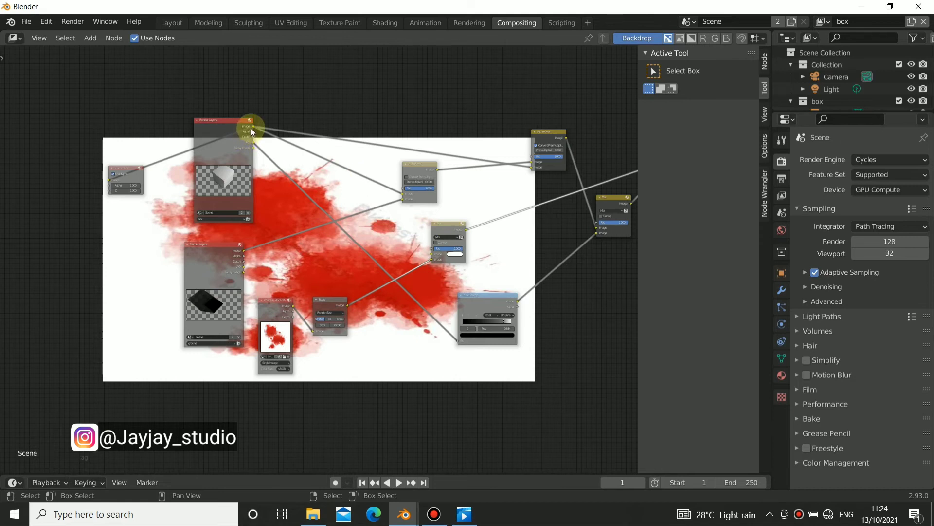
pyautogui.moveTo(252, 132); pyautogui.dragTo(432, 253)
pyautogui.click(457, 227)
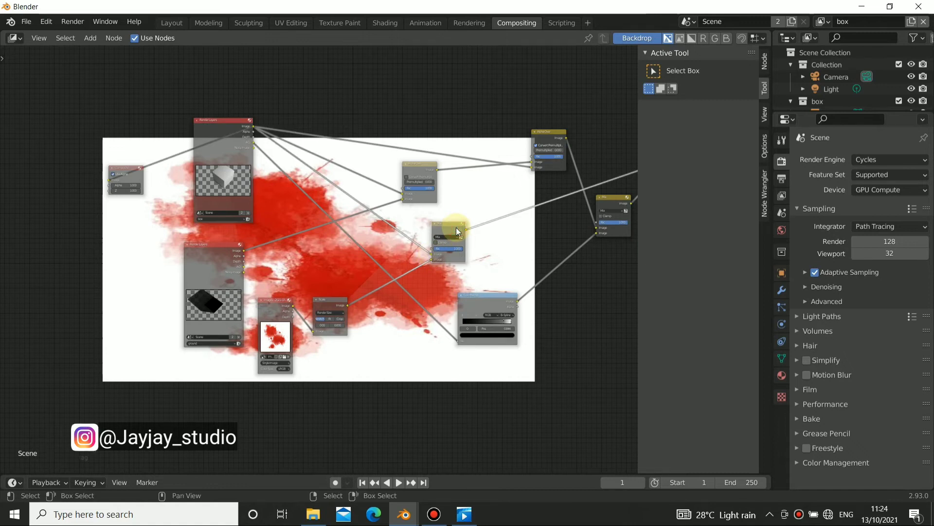
pyautogui.scroll(2, 456, 232)
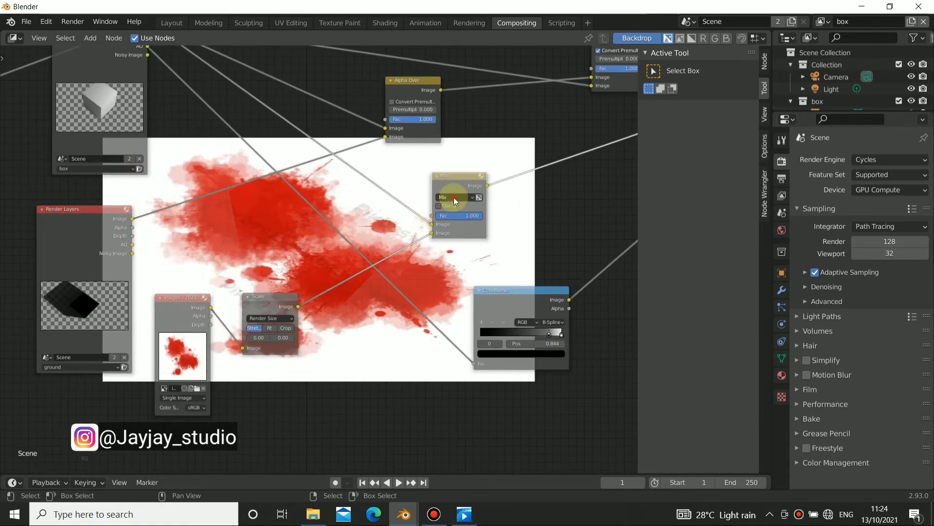
pyautogui.click(456, 198)
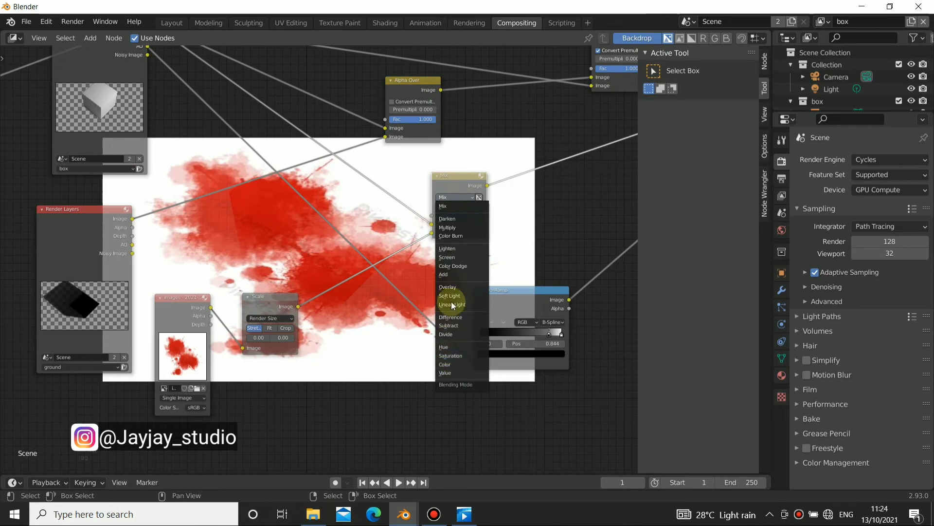
pyautogui.click(454, 227)
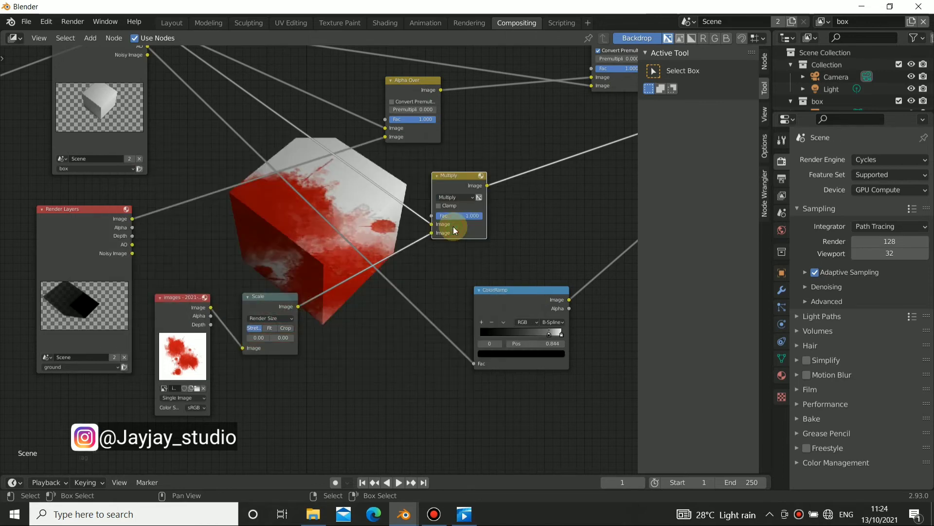
# Move the blood image node and the Scale node clear of the Render Layers nodes.
pyautogui.moveTo(279, 251); pyautogui.dragTo(316, 189, button='middle')
pyautogui.scroll(-1, 309, 209)
pyautogui.moveTo(271, 212); pyautogui.dragTo(337, 268, button='middle')
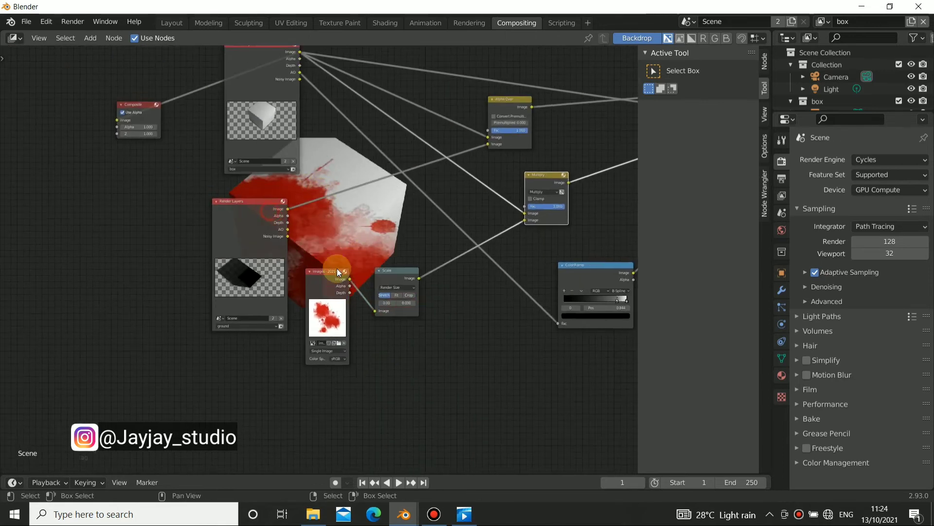
pyautogui.moveTo(335, 274); pyautogui.dragTo(142, 344)
pyautogui.moveTo(394, 269); pyautogui.dragTo(351, 316)
pyautogui.keyDown('alt'); pyautogui.moveTo(386, 247); pyautogui.dragTo(290, 256); pyautogui.keyUp('alt')
# Connect the Multiply output to the first Alpha Over's upper Image input and place Multiply between that node and the box Render Layers.
pyautogui.moveTo(473, 185); pyautogui.dragTo(415, 150)
pyautogui.moveTo(496, 186); pyautogui.dragTo(373, 182, button='middle')
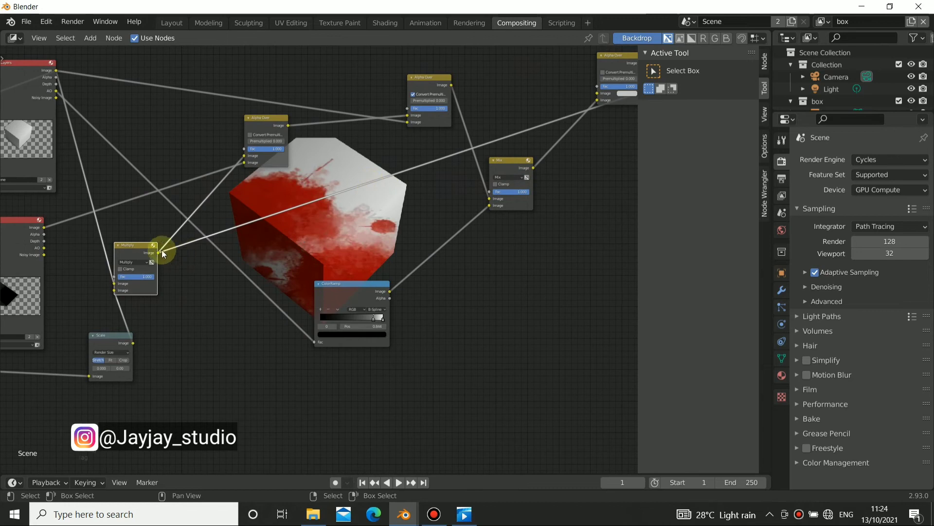
pyautogui.keyDown('alt'); pyautogui.moveTo(183, 241); pyautogui.dragTo(256, 260); pyautogui.keyUp('alt')
pyautogui.moveTo(202, 270); pyautogui.dragTo(244, 131)
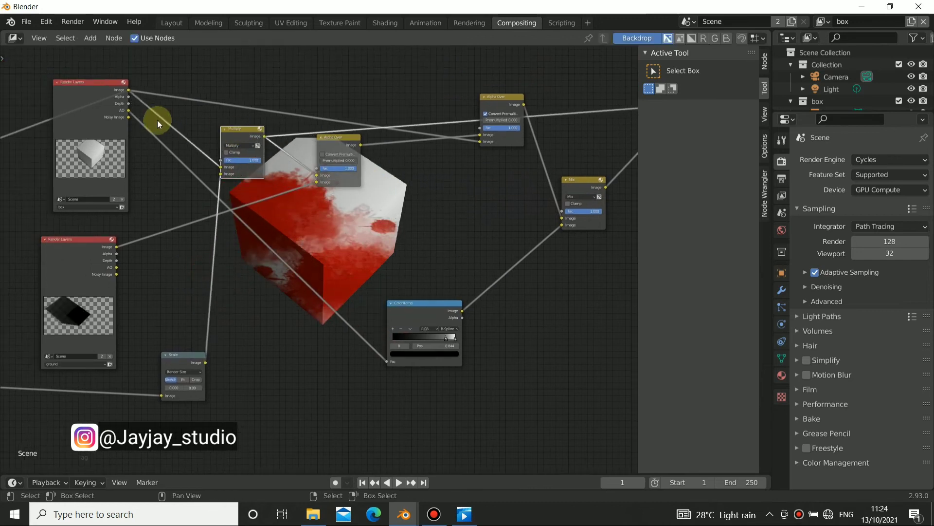
pyautogui.keyDown('alt'); pyautogui.moveTo(254, 269); pyautogui.dragTo(349, 246); pyautogui.keyUp('alt')
pyautogui.click(65, 364)
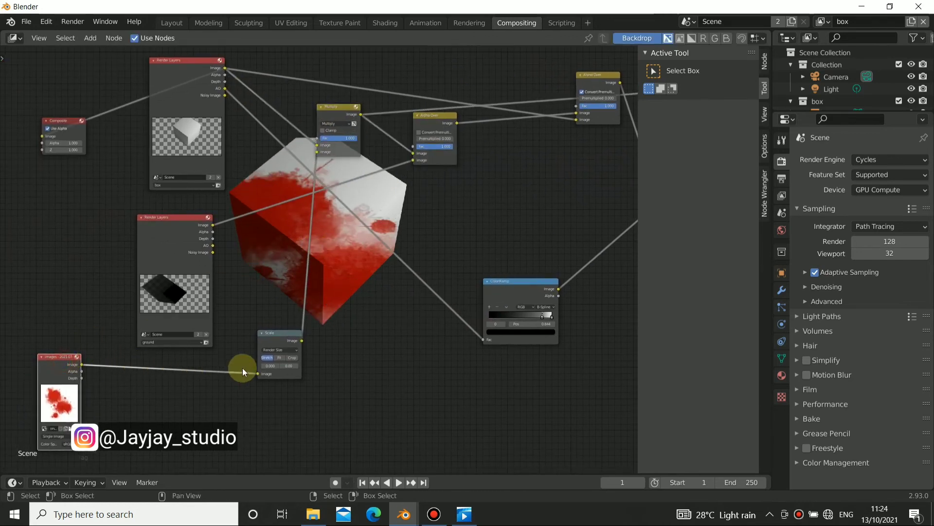
# Move the Viewer node further out and preview the final Alpha Over node in it.
pyautogui.keyDown('alt'); pyautogui.moveTo(492, 243); pyautogui.dragTo(261, 252); pyautogui.keyUp('alt')
pyautogui.keyDown('alt'); pyautogui.moveTo(429, 186); pyautogui.dragTo(251, 264); pyautogui.keyUp('alt')
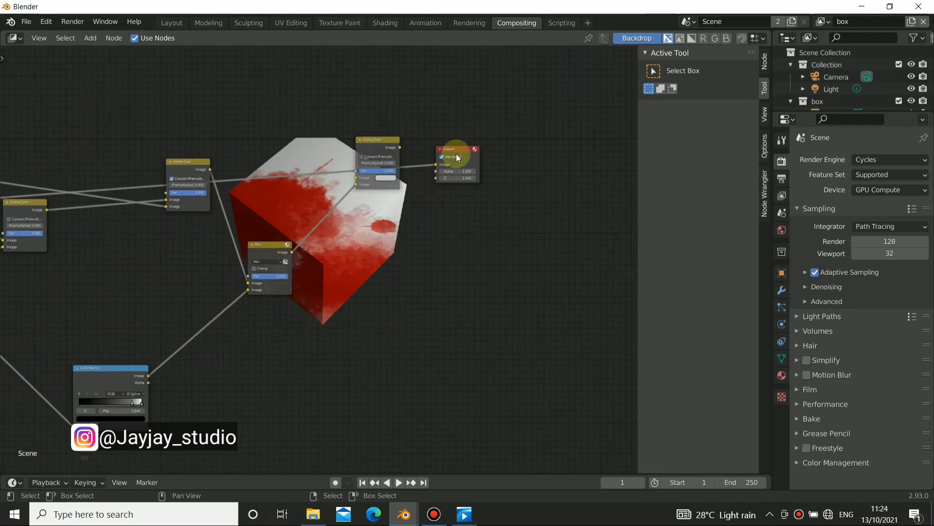
pyautogui.moveTo(457, 148); pyautogui.dragTo(511, 141)
pyautogui.click(424, 138)
pyautogui.keyDown('ctrl'); pyautogui.keyDown('shift'); pyautogui.click(382, 139); pyautogui.keyUp('shift'); pyautogui.keyUp('ctrl')
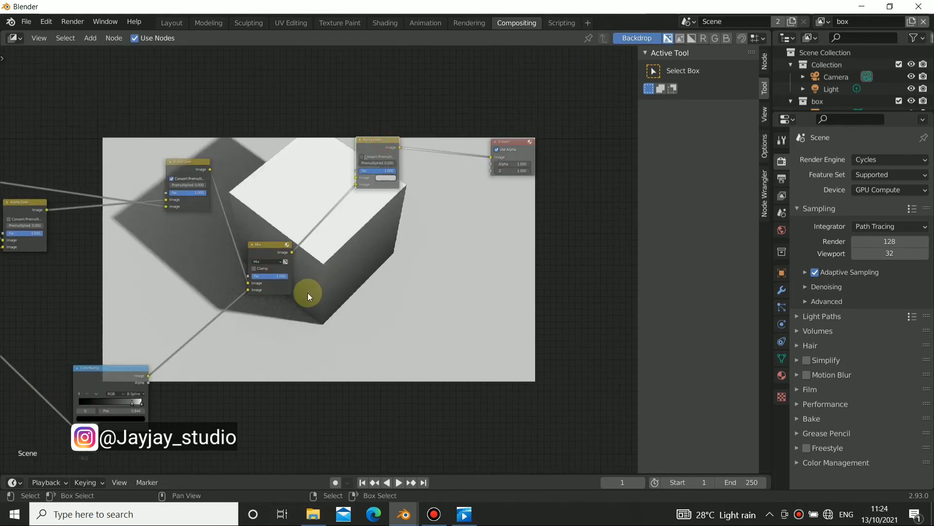
# Spread out the ambient occlusion Mix node, the first Alpha Over and the box Render Layers node.
pyautogui.keyDown('alt'); pyautogui.moveTo(307, 293); pyautogui.dragTo(391, 289); pyautogui.keyUp('alt')
pyautogui.moveTo(358, 242); pyautogui.dragTo(380, 226)
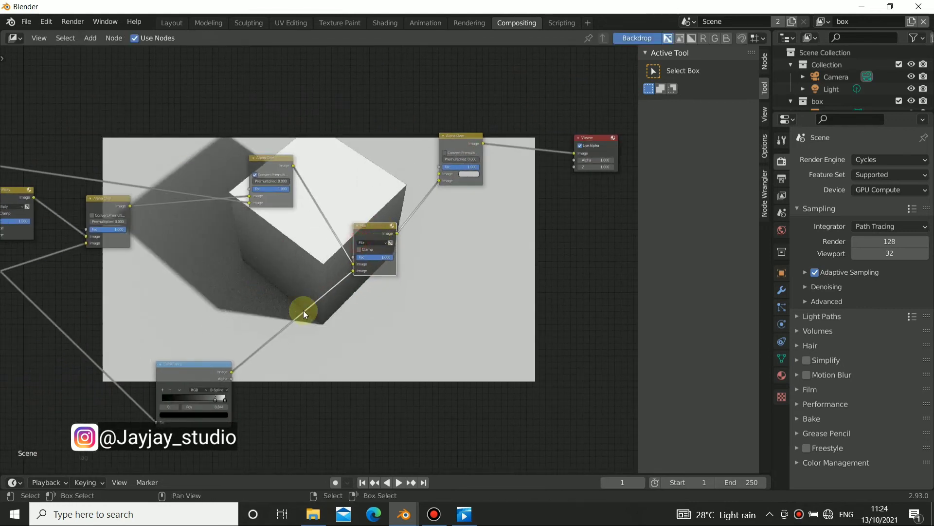
pyautogui.keyDown('alt'); pyautogui.moveTo(303, 311); pyautogui.dragTo(484, 312); pyautogui.keyUp('alt')
pyautogui.keyDown('alt'); pyautogui.moveTo(315, 275); pyautogui.dragTo(395, 308); pyautogui.keyUp('alt')
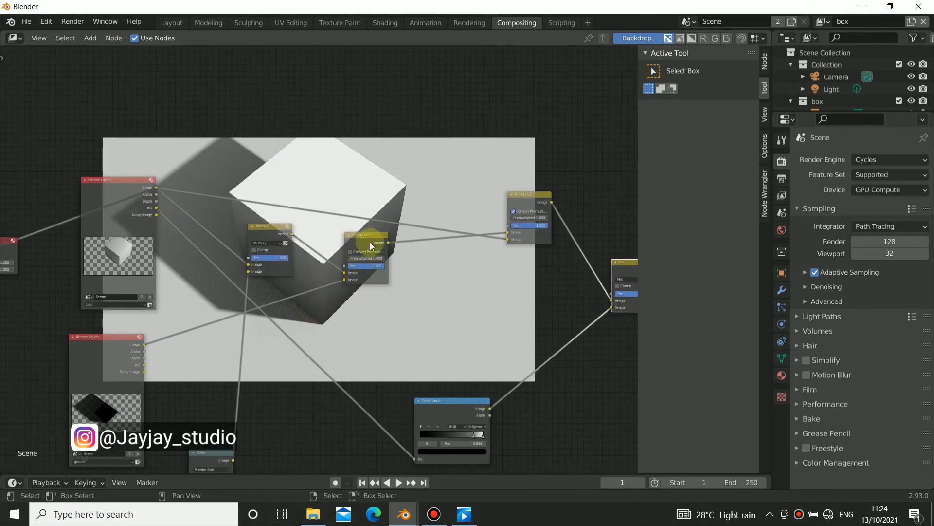
pyautogui.moveTo(370, 241); pyautogui.dragTo(368, 272)
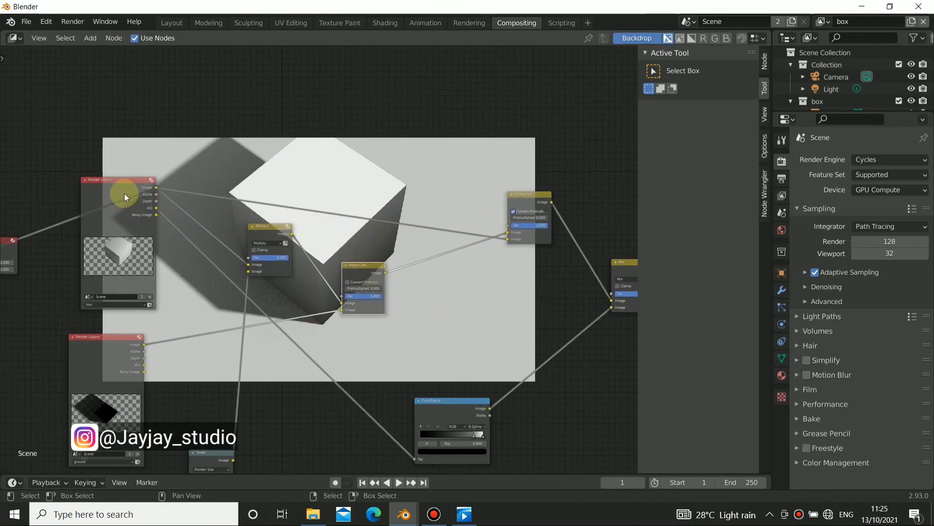
pyautogui.moveTo(124, 194); pyautogui.dragTo(118, 189)
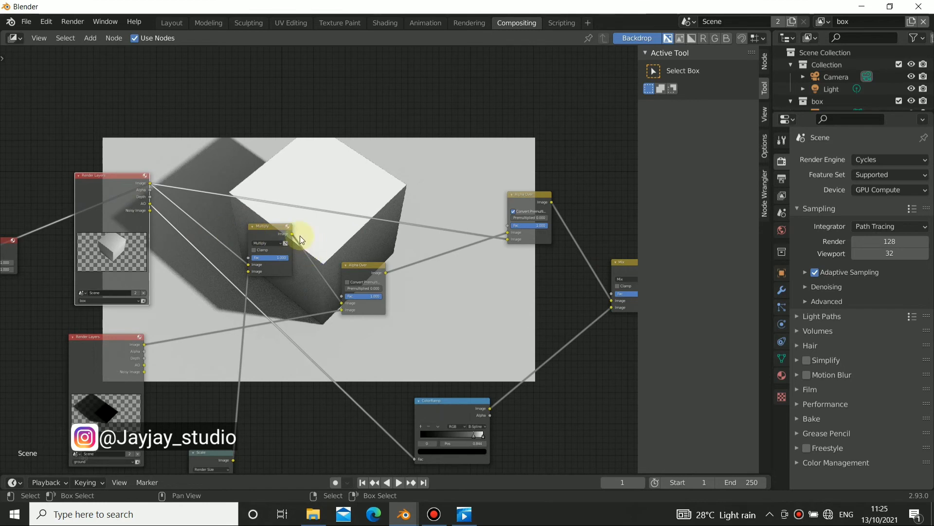
# Feed the Multiply output into the second Alpha Over's lower Image input in place of the box render, and reposition that Alpha Over.
pyautogui.moveTo(292, 234); pyautogui.dragTo(421, 231)
pyautogui.moveTo(490, 241); pyautogui.dragTo(503, 240)
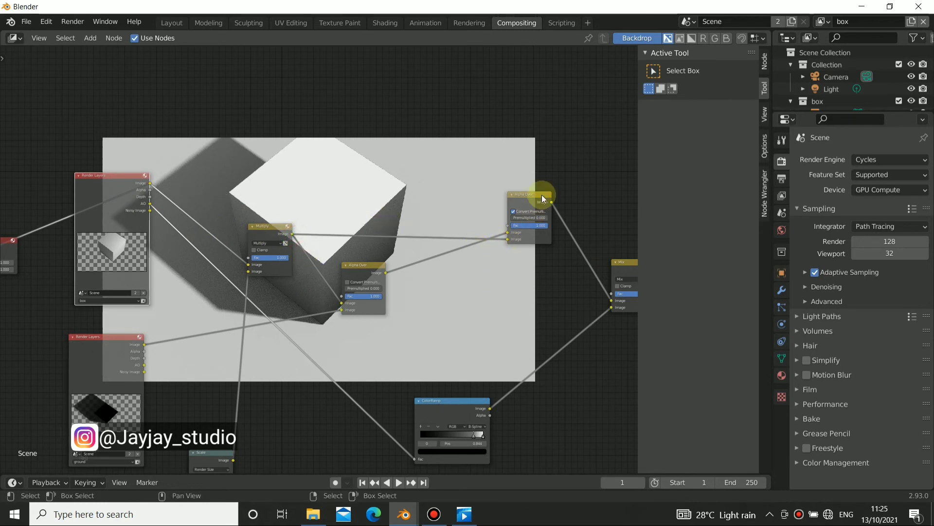
pyautogui.moveTo(541, 195); pyautogui.dragTo(527, 188)
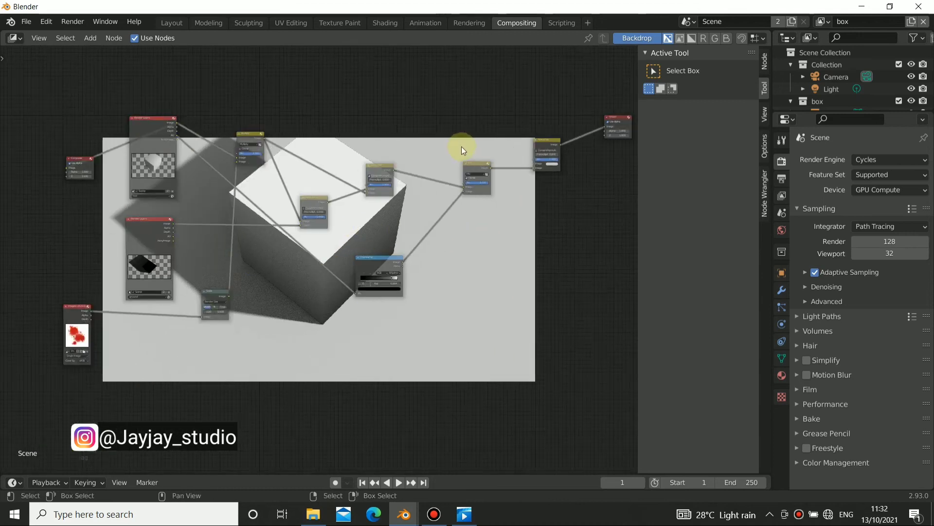
# Connect the second Alpha Over's output to the Fac input of the ambient occlusion Mix node.
pyautogui.scroll(6, 462, 148)
pyautogui.moveTo(419, 130); pyautogui.dragTo(355, 219, button='middle')
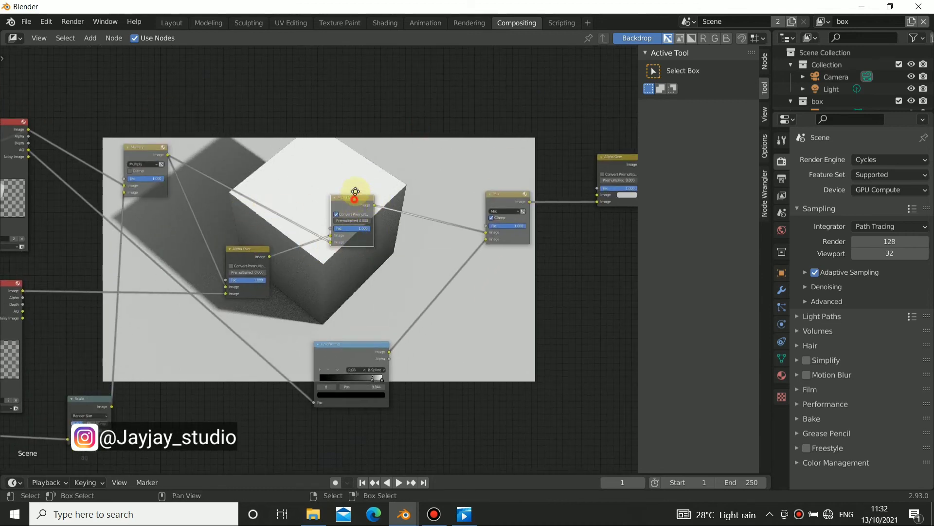
pyautogui.moveTo(354, 200); pyautogui.dragTo(360, 195)
pyautogui.moveTo(407, 218); pyautogui.dragTo(319, 211, button='middle')
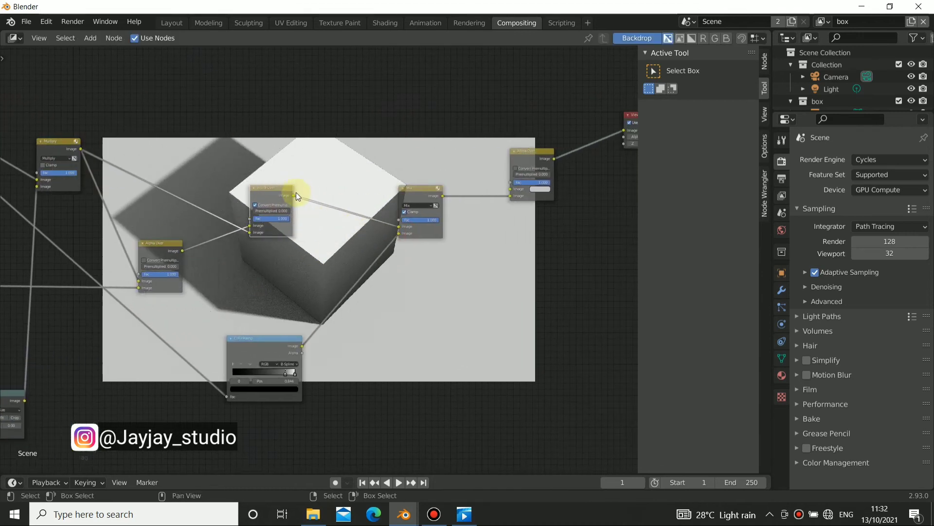
pyautogui.moveTo(294, 196); pyautogui.dragTo(401, 221)
pyautogui.moveTo(366, 263); pyautogui.dragTo(347, 169, button='middle')
pyautogui.moveTo(355, 246); pyautogui.dragTo(486, 211, button='middle')
pyautogui.moveTo(338, 220)
pyautogui.keyDown('alt'); pyautogui.mouseDown()
pyautogui.moveTo(424, 248)
pyautogui.moveTo(342, 209)
pyautogui.mouseUp(); pyautogui.keyUp('alt')
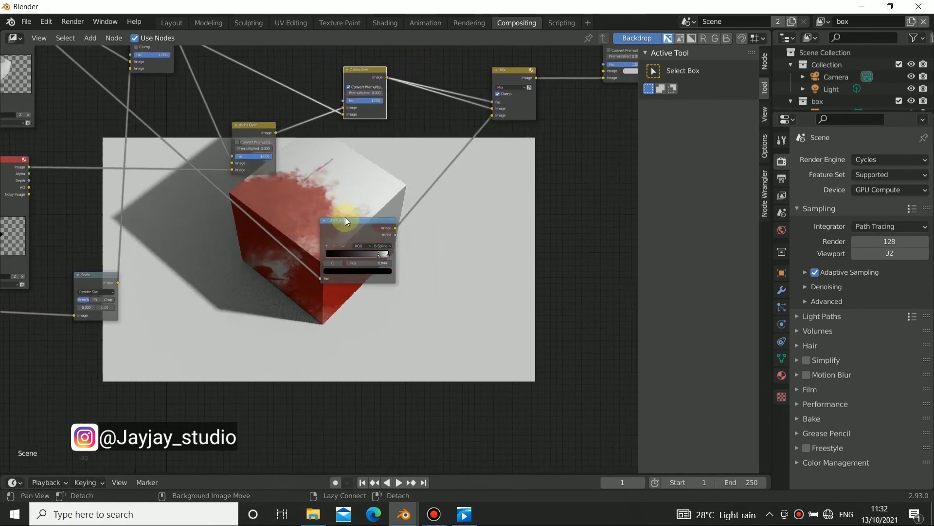
# Move the ColorRamp node closer to the ambient occlusion Mix node.
pyautogui.moveTo(377, 236); pyautogui.dragTo(419, 242)
pyautogui.scroll(-1, 317, 221)
pyautogui.keyDown('alt'); pyautogui.scroll(-3, 317, 221); pyautogui.keyUp('alt')
pyautogui.moveTo(153, 217); pyautogui.dragTo(221, 212, button='middle')
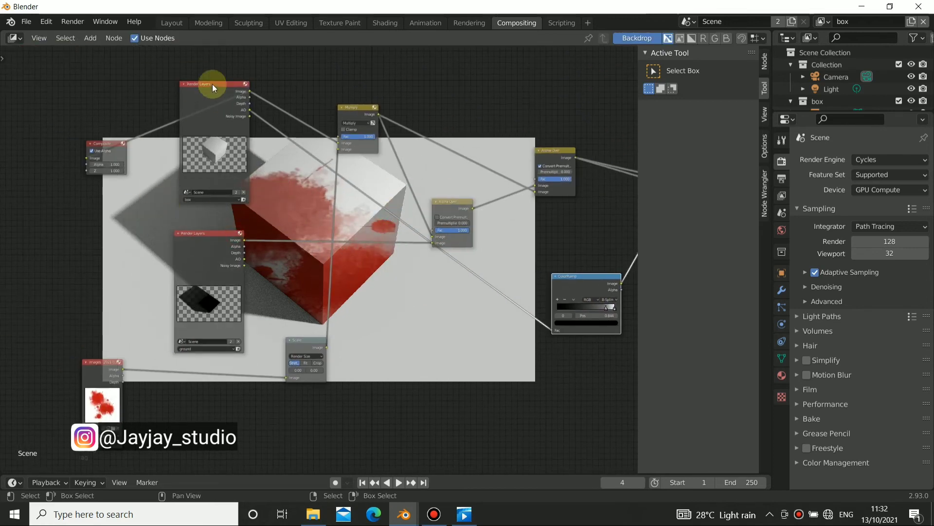
pyautogui.moveTo(243, 128); pyautogui.dragTo(233, 124, button='middle')
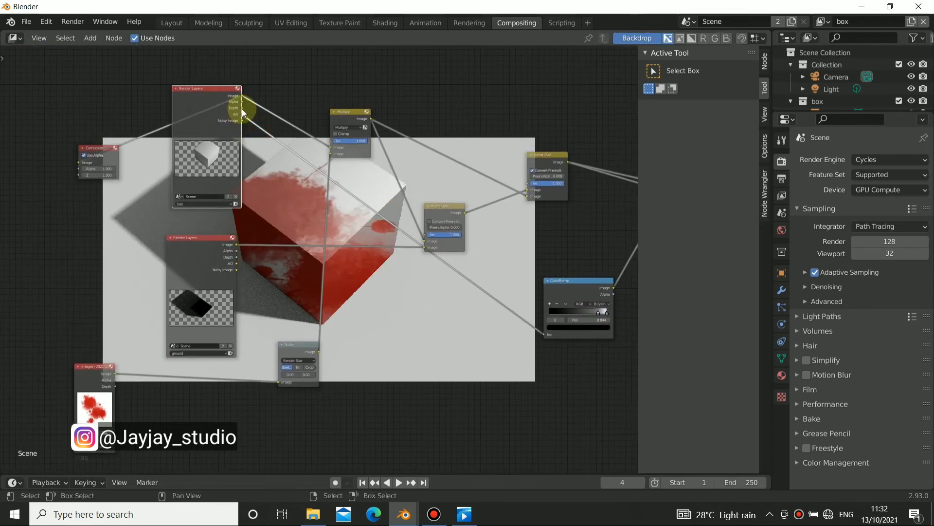
pyautogui.moveTo(444, 250); pyautogui.dragTo(252, 192, button='middle')
pyautogui.moveTo(273, 252); pyautogui.dragTo(286, 280, button='middle')
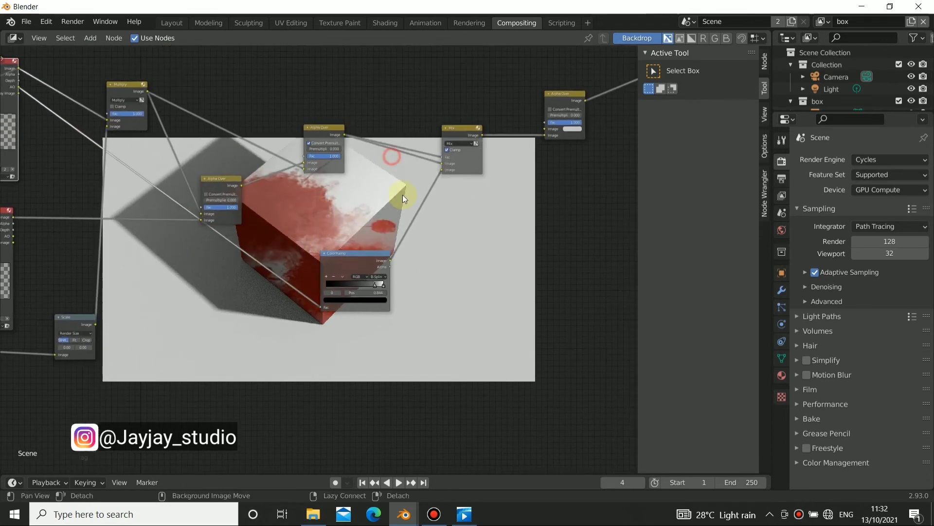
# Disconnect the ColorRamp from the Mix node's second Image input to compare the preview, and reconnect it.
pyautogui.moveTo(442, 170); pyautogui.dragTo(413, 207)
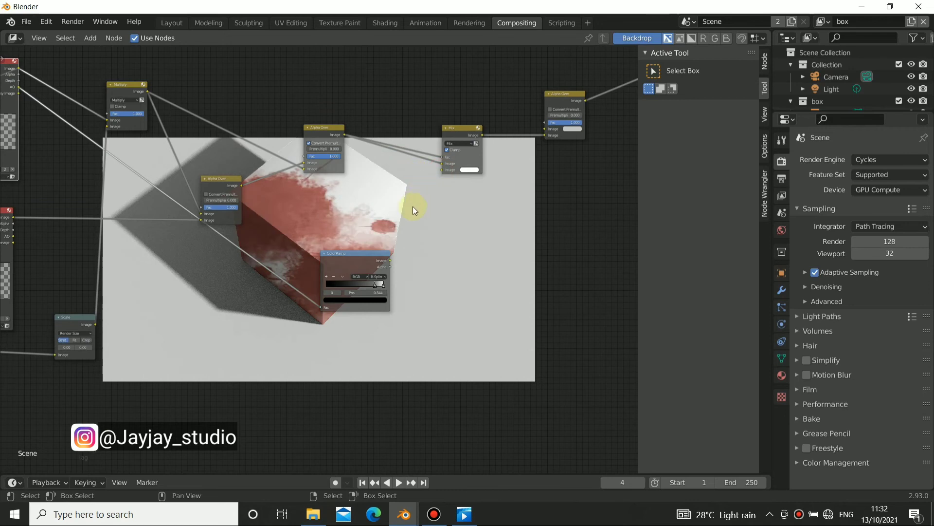
pyautogui.moveTo(344, 213)
pyautogui.mouseDown(button='middle')
pyautogui.moveTo(409, 194)
pyautogui.moveTo(356, 210)
pyautogui.mouseUp(button='middle')
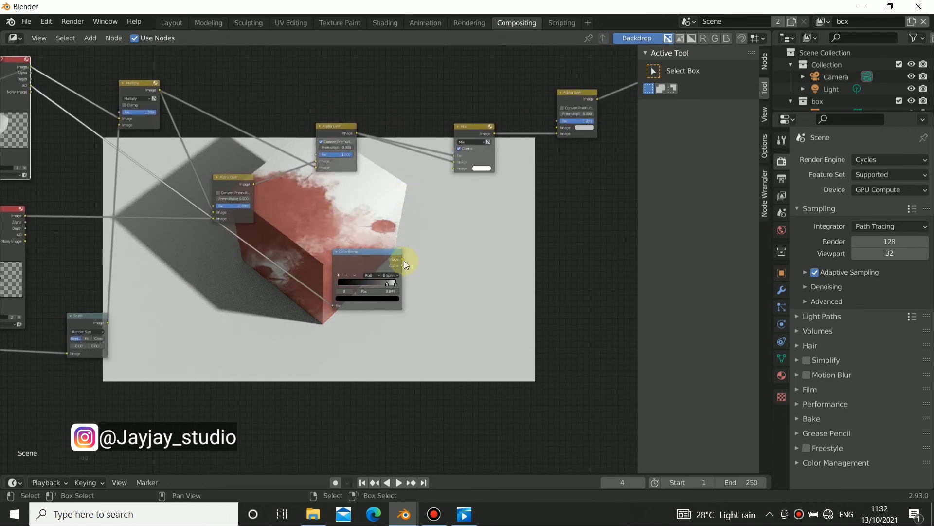
pyautogui.moveTo(402, 259); pyautogui.dragTo(453, 168)
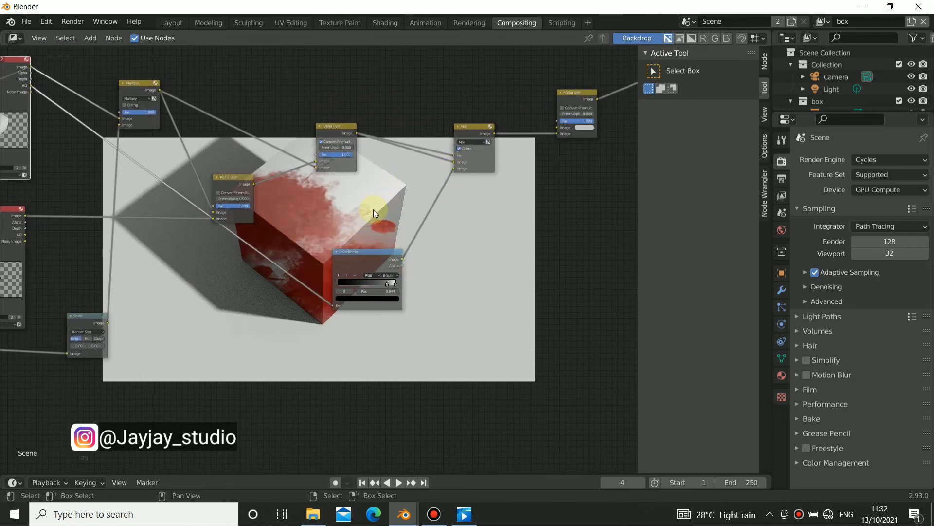
# Adjust the ColorRamp's inner stop to position 0.822 to control the strength of the ambient occlusion.
pyautogui.moveTo(370, 256); pyautogui.dragTo(384, 235, button='middle')
pyautogui.moveTo(400, 266)
pyautogui.mouseDown()
pyautogui.moveTo(374, 264)
pyautogui.moveTo(429, 273)
pyautogui.moveTo(408, 276)
pyautogui.mouseUp()
pyautogui.click(406, 269)
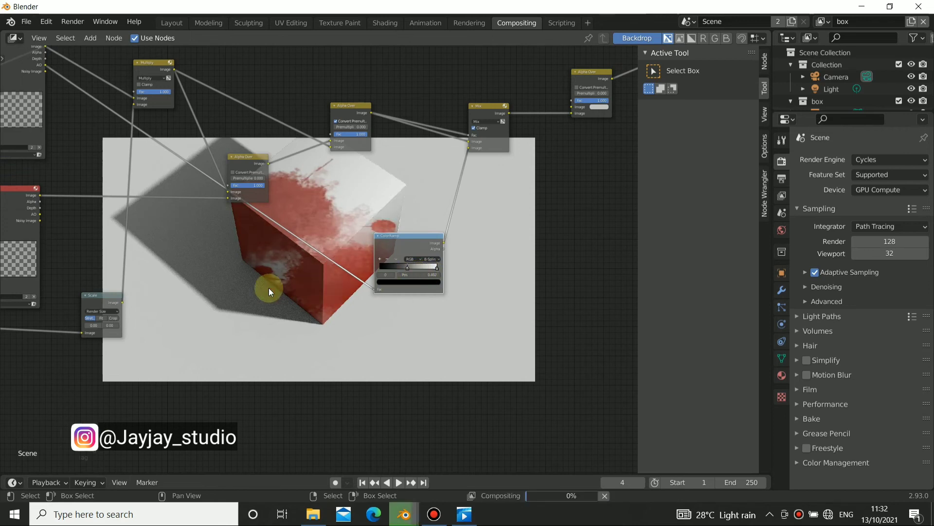
pyautogui.moveTo(292, 280); pyautogui.dragTo(434, 298, button='middle')
pyautogui.moveTo(561, 294); pyautogui.dragTo(443, 291, button='middle')
pyautogui.moveTo(439, 283); pyautogui.dragTo(459, 287)
pyautogui.scroll(-4, 283, 286)
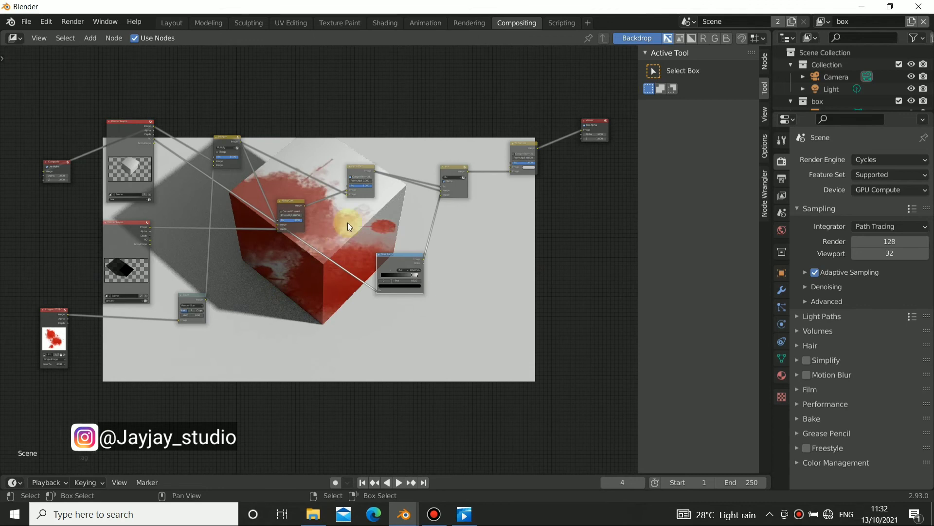
# Connect the Scale node's output to the final Alpha Over's first Image input to use the blood image as the background.
pyautogui.keyDown('alt'); pyautogui.moveTo(306, 288); pyautogui.dragTo(339, 262); pyautogui.keyUp('alt')
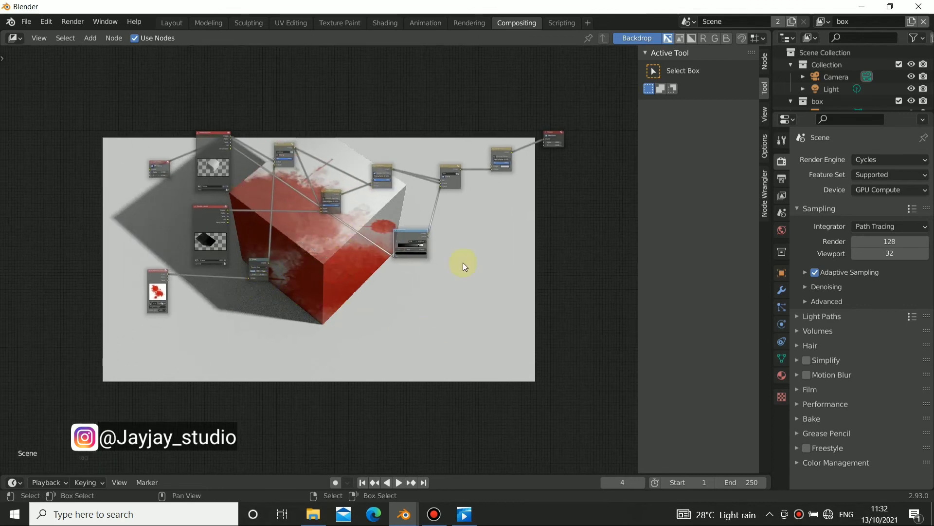
pyautogui.keyDown('alt'); pyautogui.moveTo(446, 253); pyautogui.dragTo(397, 269); pyautogui.keyUp('alt')
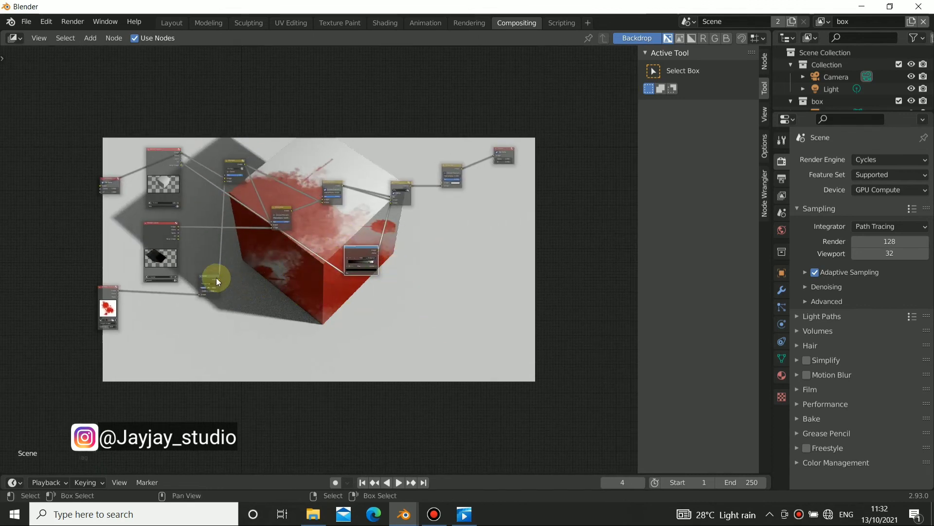
pyautogui.moveTo(220, 278); pyautogui.dragTo(340, 265)
pyautogui.scroll(4, 442, 183)
pyautogui.scroll(5, 399, 213)
pyautogui.keyDown('alt'); pyautogui.moveTo(397, 216); pyautogui.dragTo(278, 264); pyautogui.keyUp('alt')
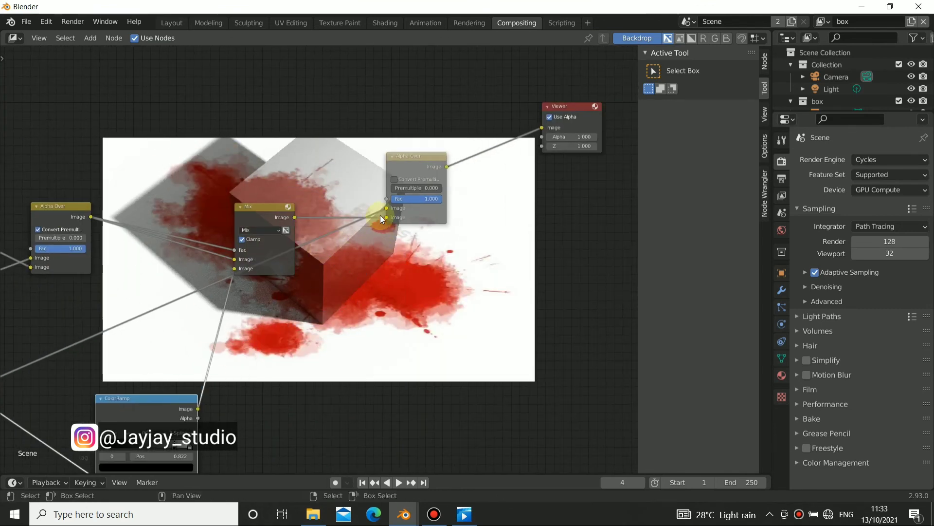
pyautogui.click(393, 179)
pyautogui.moveTo(387, 256); pyautogui.dragTo(464, 161, button='middle')
# Move the ground and box Render Layers nodes away from the Multiply and Scale nodes.
pyautogui.scroll(-3, 324, 238)
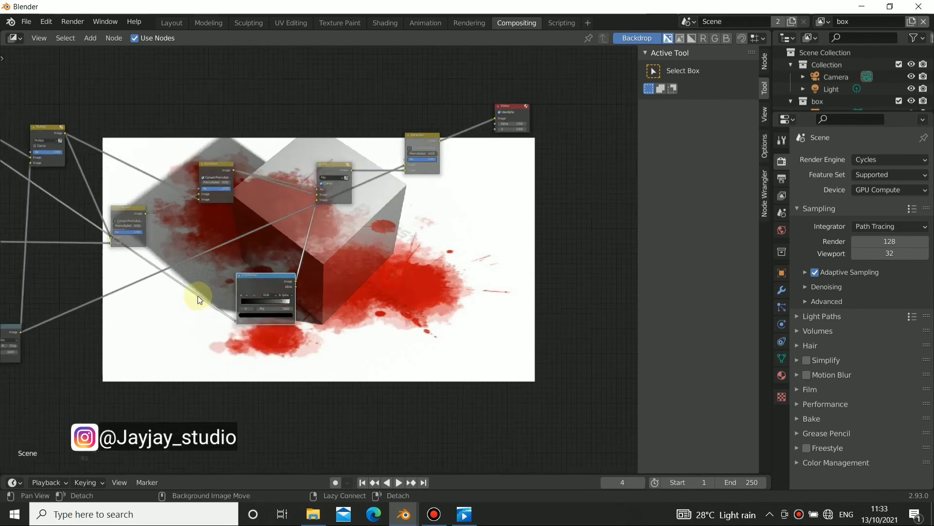
pyautogui.moveTo(101, 311); pyautogui.dragTo(282, 297, button='middle')
pyautogui.scroll(-2, 282, 297)
pyautogui.keyDown('alt'); pyautogui.moveTo(196, 338); pyautogui.dragTo(238, 330); pyautogui.keyUp('alt')
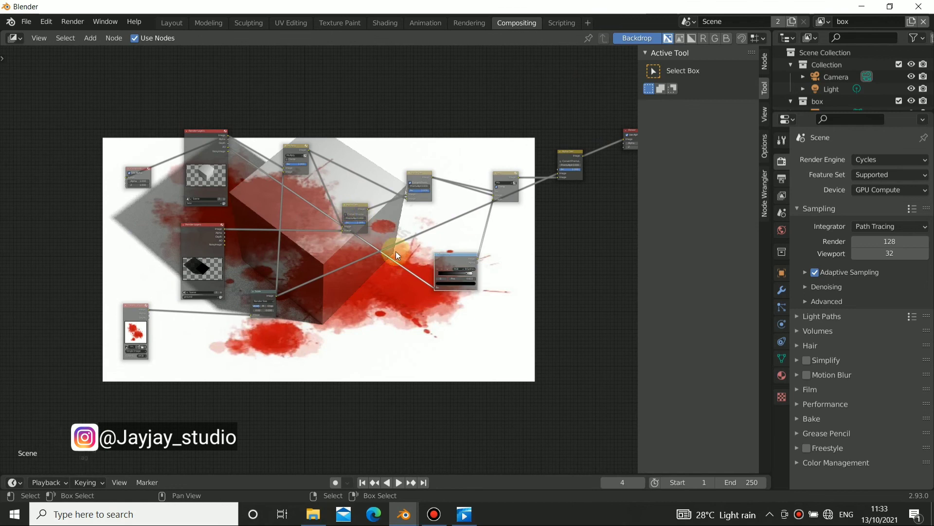
pyautogui.moveTo(205, 231); pyautogui.dragTo(157, 234)
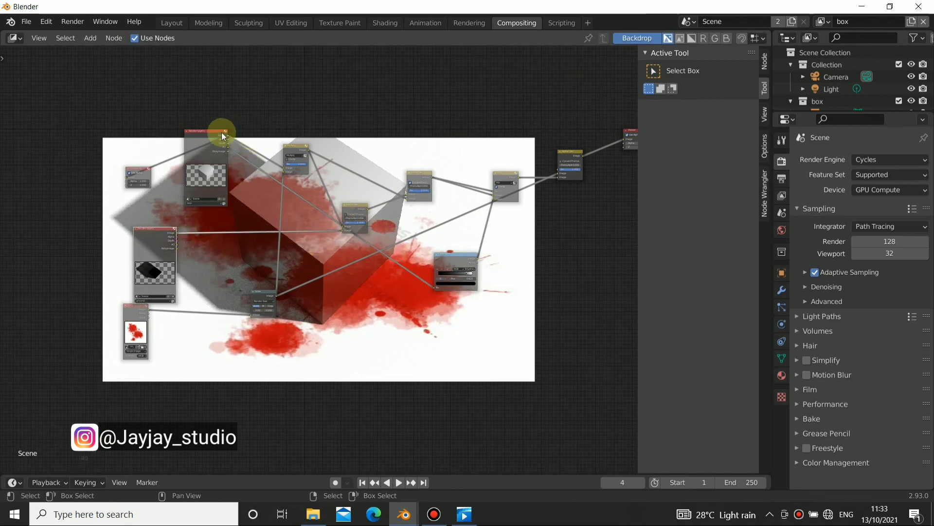
pyautogui.moveTo(221, 132); pyautogui.dragTo(206, 143)
pyautogui.scroll(3, 311, 292)
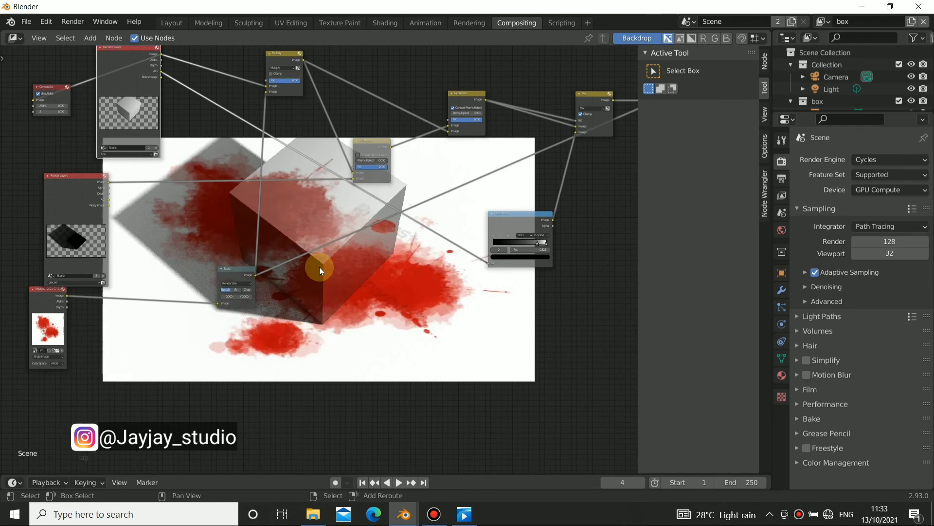
pyautogui.hotkey('shift', 'a')
pyautogui.moveTo(320, 267)
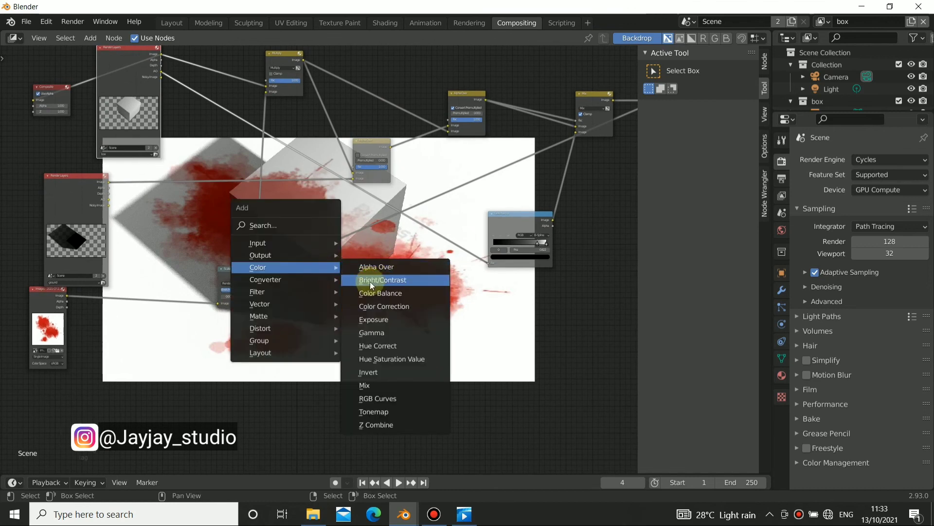
pyautogui.moveTo(263, 267)
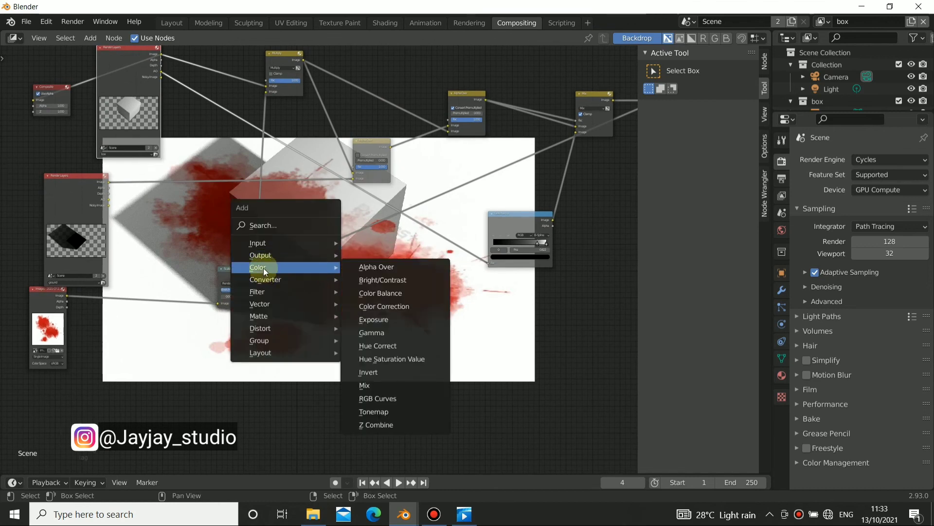
pyautogui.click(383, 307)
pyautogui.click(335, 286)
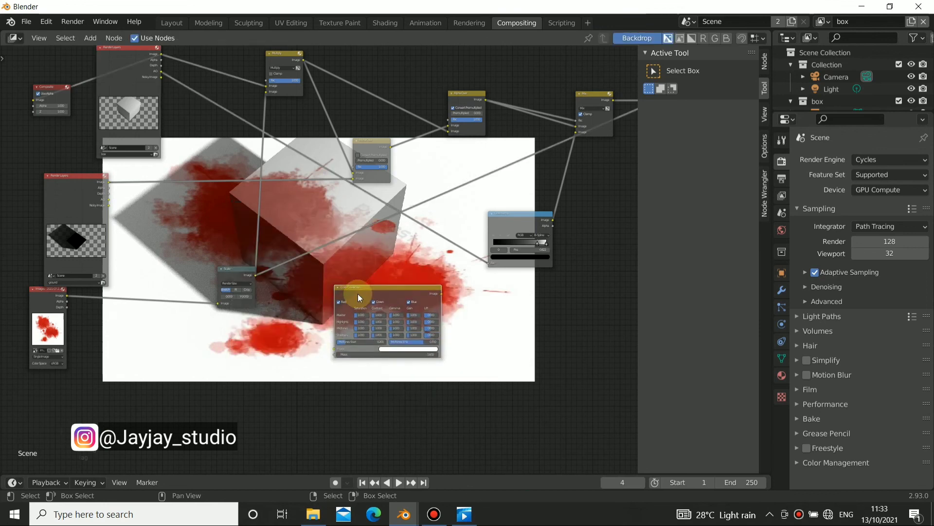
pyautogui.press('Delete')
# Insert a Color Balance node on the link between the Scale node and the final Alpha Over.
pyautogui.hotkey('shift', 'a')
pyautogui.moveTo(364, 294)
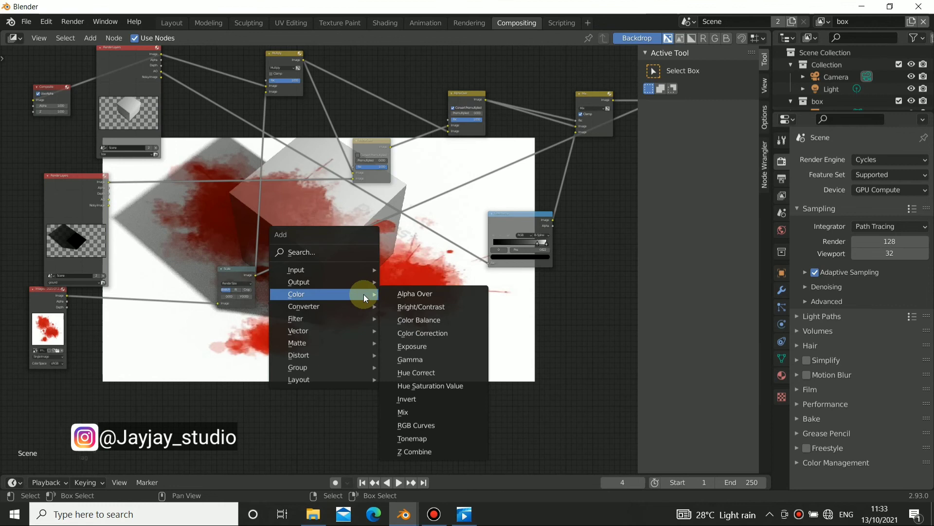
pyautogui.click(442, 319)
pyautogui.click(310, 250)
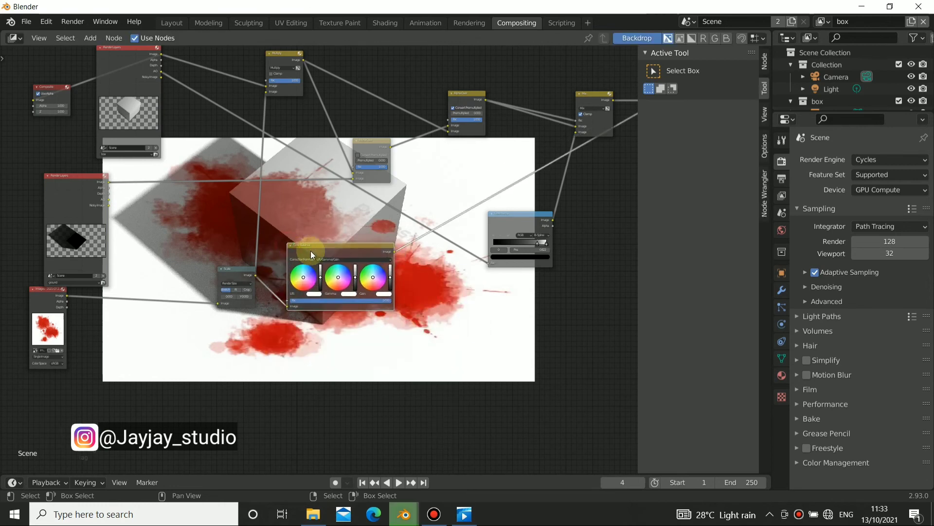
# Tint the Color Balance node's Lift to a light peach to shift the background image's colour.
pyautogui.scroll(2, 325, 268)
pyautogui.click(297, 299)
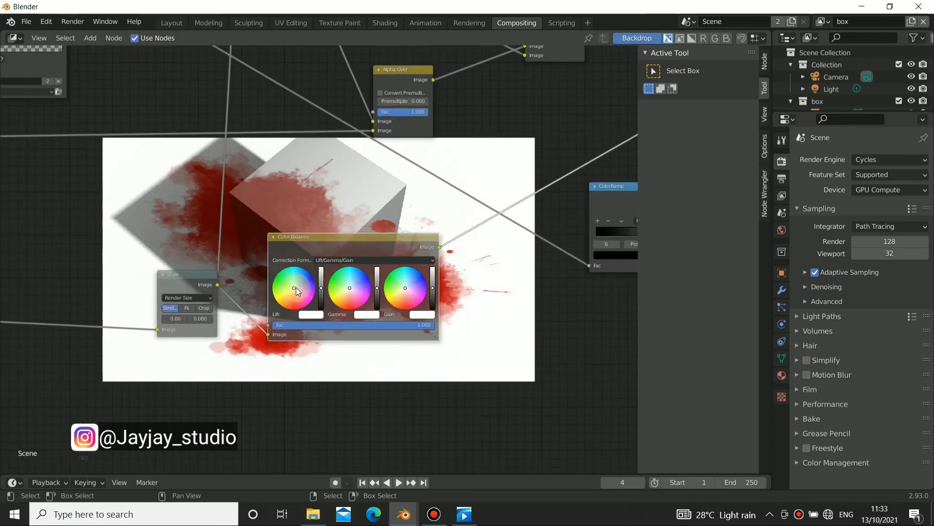
pyautogui.moveTo(364, 187); pyautogui.dragTo(450, 89, button='middle')
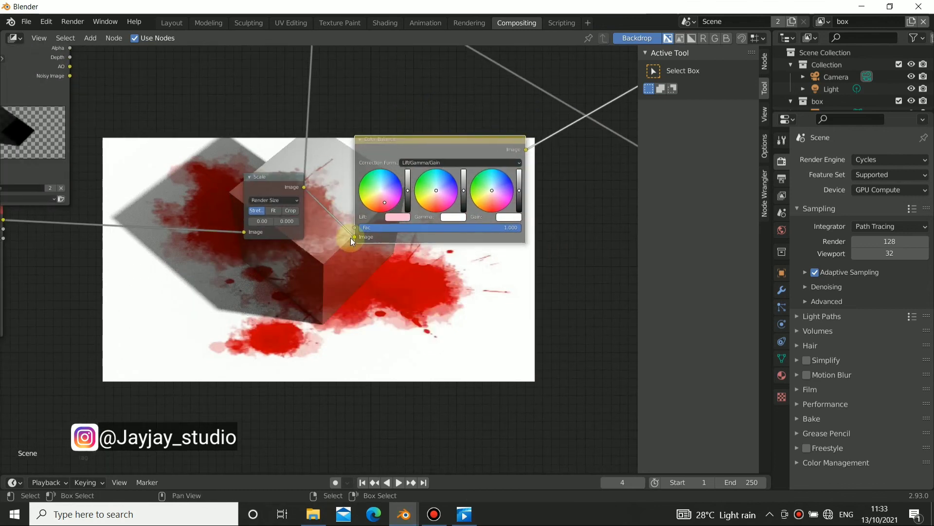
pyautogui.moveTo(381, 205)
pyautogui.mouseDown()
pyautogui.moveTo(389, 209)
pyautogui.moveTo(377, 201)
pyautogui.mouseUp()
pyautogui.moveTo(462, 290); pyautogui.dragTo(415, 265, button='middle')
pyautogui.keyDown('alt'); pyautogui.moveTo(399, 275); pyautogui.dragTo(443, 292); pyautogui.keyUp('alt')
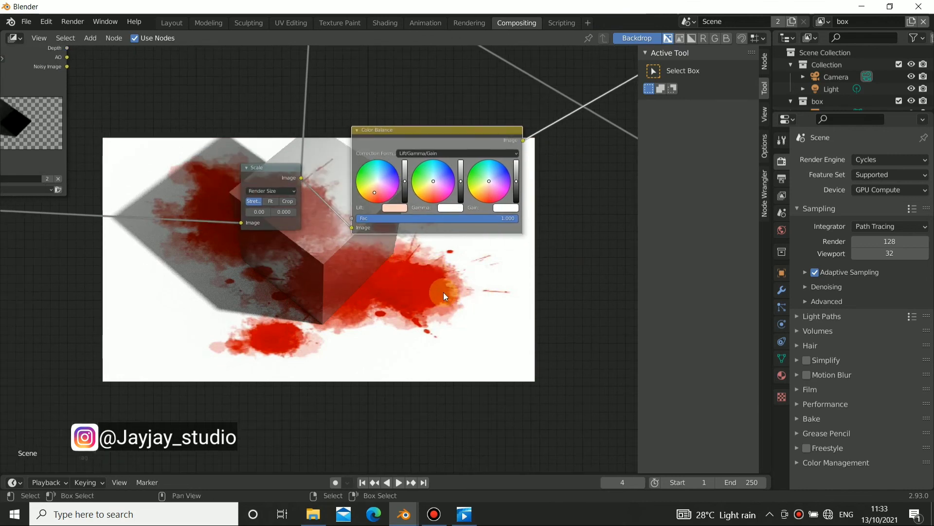
# Insert a duplicate of the Color Balance node between the Scale and Multiply nodes, and space out the Scale and original Color Balance nodes.
pyautogui.keyDown('alt'); pyautogui.moveTo(379, 233); pyautogui.dragTo(305, 294); pyautogui.keyUp('alt')
pyautogui.keyDown('alt'); pyautogui.moveTo(290, 170); pyautogui.dragTo(394, 251); pyautogui.keyUp('alt')
pyautogui.scroll(-2, 392, 281)
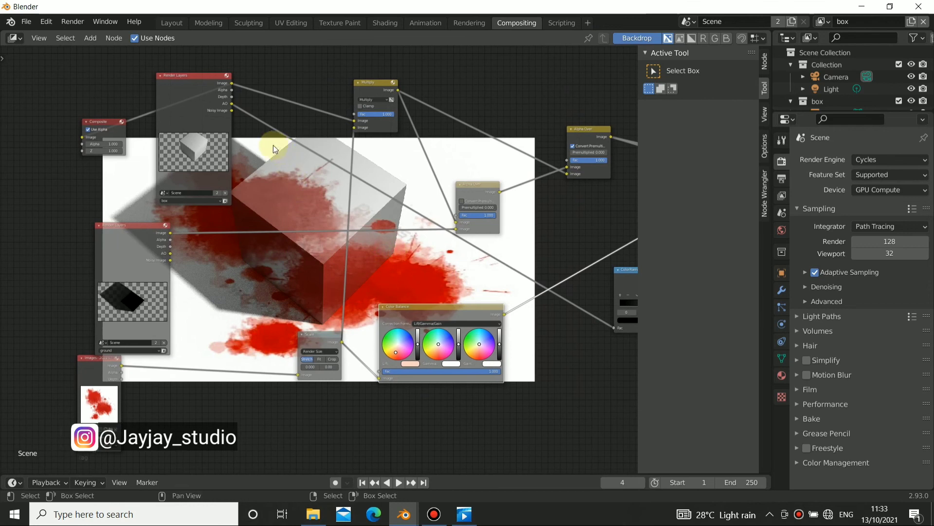
pyautogui.keyDown('alt'); pyautogui.moveTo(370, 216); pyautogui.dragTo(361, 167); pyautogui.keyUp('alt')
pyautogui.moveTo(313, 293); pyautogui.dragTo(281, 301)
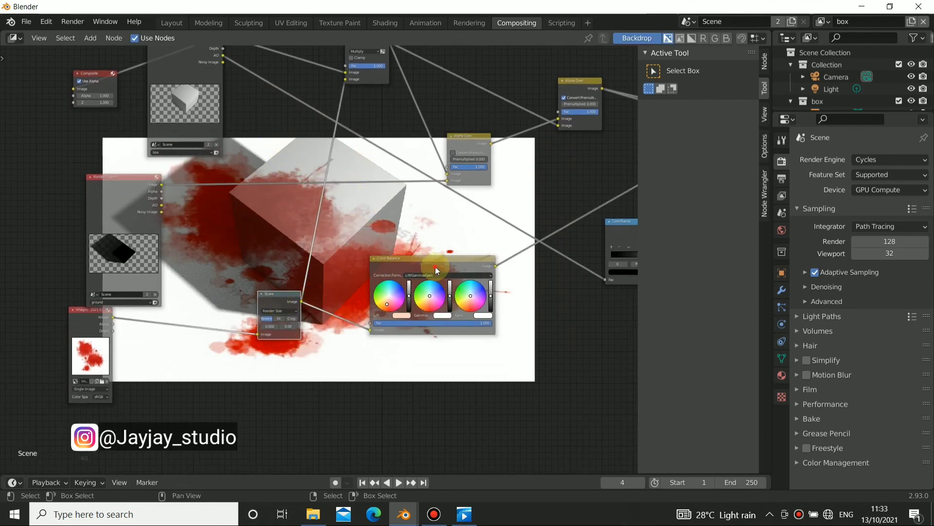
pyautogui.hotkey('shift', 'd')
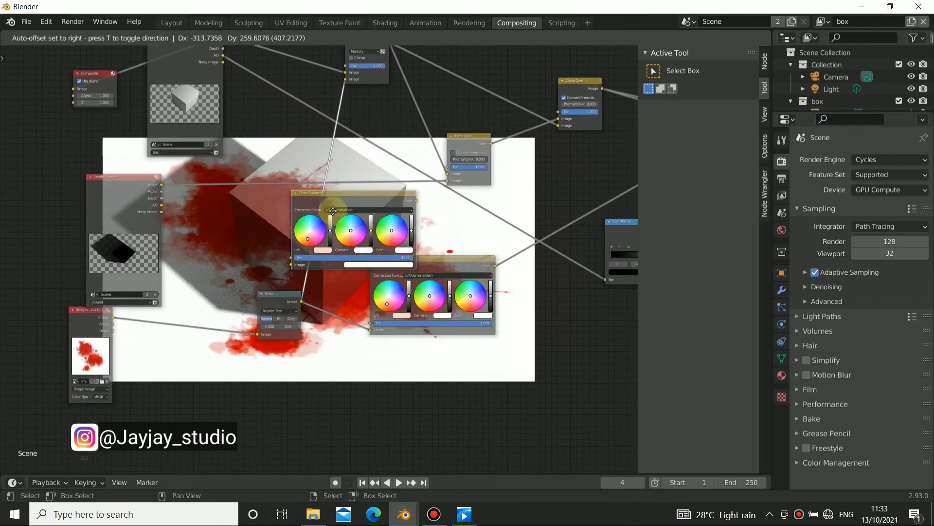
pyautogui.click(391, 213)
pyautogui.moveTo(274, 298); pyautogui.dragTo(238, 330)
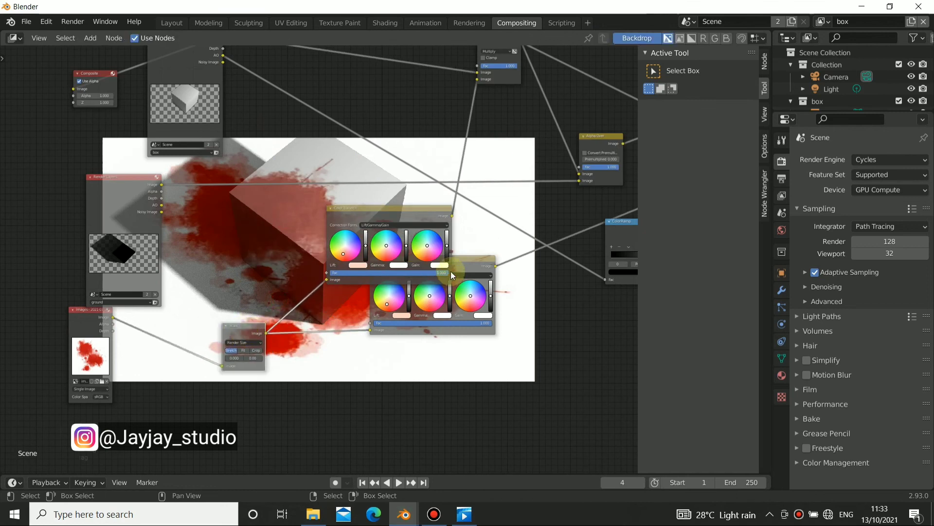
pyautogui.moveTo(473, 256); pyautogui.dragTo(442, 321)
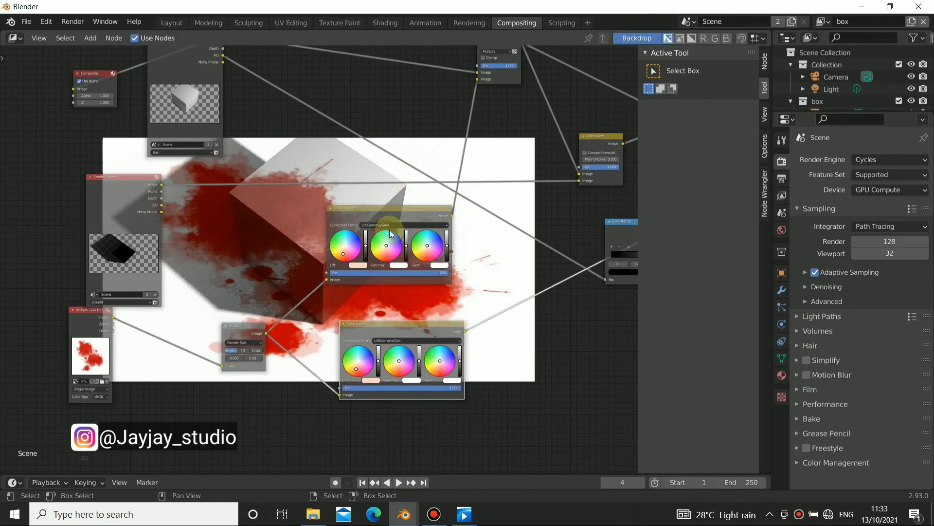
# Tint the Lift of the Color Balance node feeding Multiply to light cyan and that of the background's Color Balance node to light purple.
pyautogui.moveTo(390, 230); pyautogui.dragTo(416, 206)
pyautogui.scroll(3, 316, 268)
pyautogui.moveTo(319, 254); pyautogui.dragTo(313, 112, button='middle')
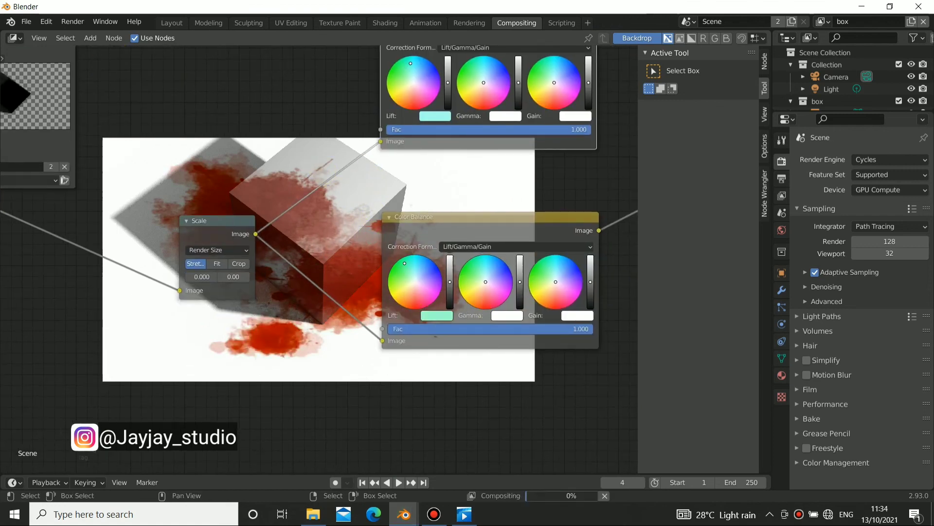
pyautogui.click(434, 276)
pyautogui.moveTo(360, 219); pyautogui.dragTo(377, 204, button='middle')
pyautogui.keyDown('alt'); pyautogui.moveTo(377, 205); pyautogui.dragTo(398, 203); pyautogui.keyUp('alt')
pyautogui.scroll(-10, 399, 209)
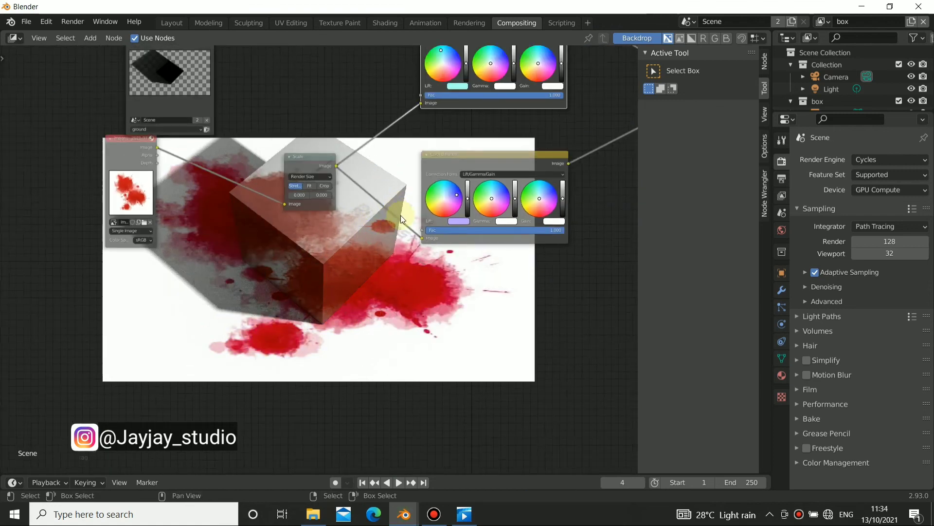
pyautogui.keyDown('alt'); pyautogui.moveTo(565, 209); pyautogui.dragTo(325, 225); pyautogui.keyUp('alt')
pyautogui.scroll(-6, 325, 224)
pyautogui.moveTo(362, 231); pyautogui.dragTo(375, 313, button='middle')
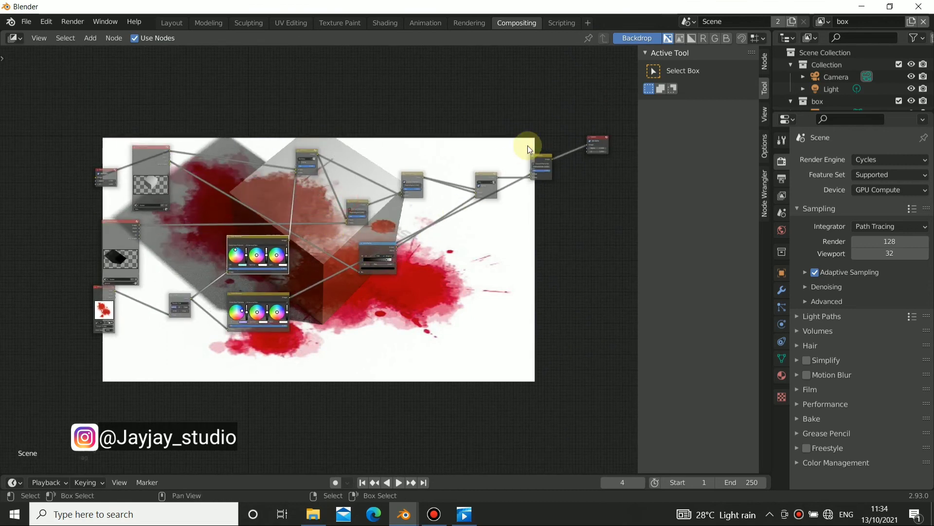
pyautogui.moveTo(603, 137); pyautogui.dragTo(498, 237)
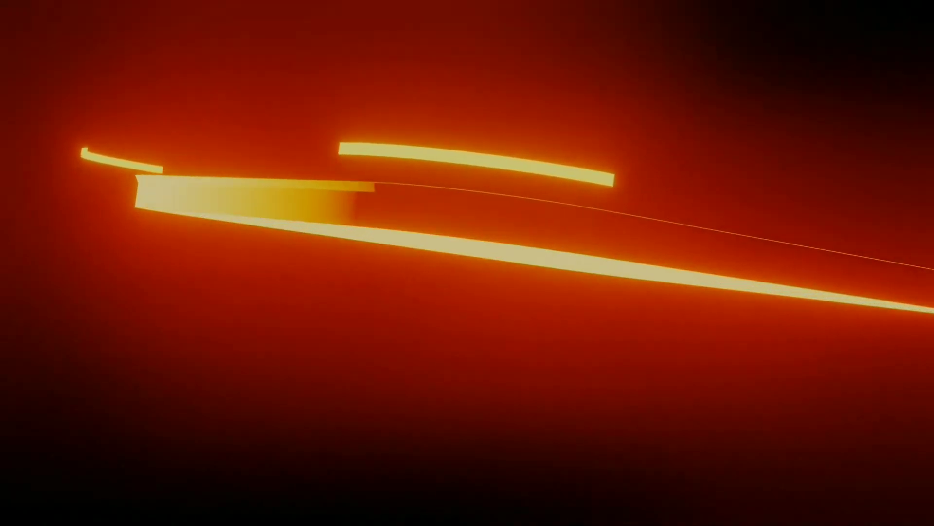